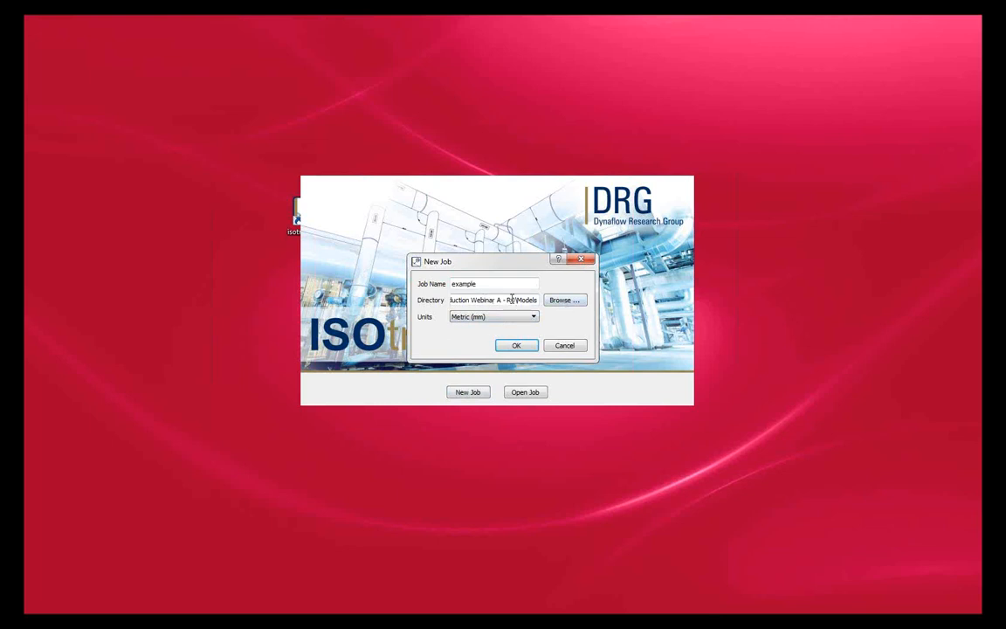
Step: Create the job "example" in metric (mm) units and maximize its window
left_click(515, 348)
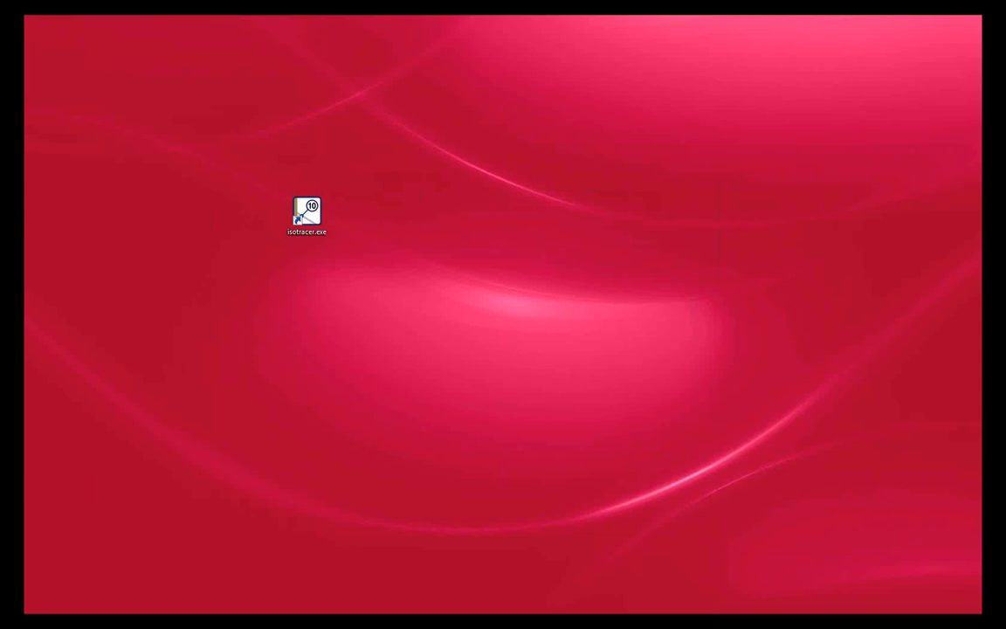
left_click_drag(0, 66, 508, 2)
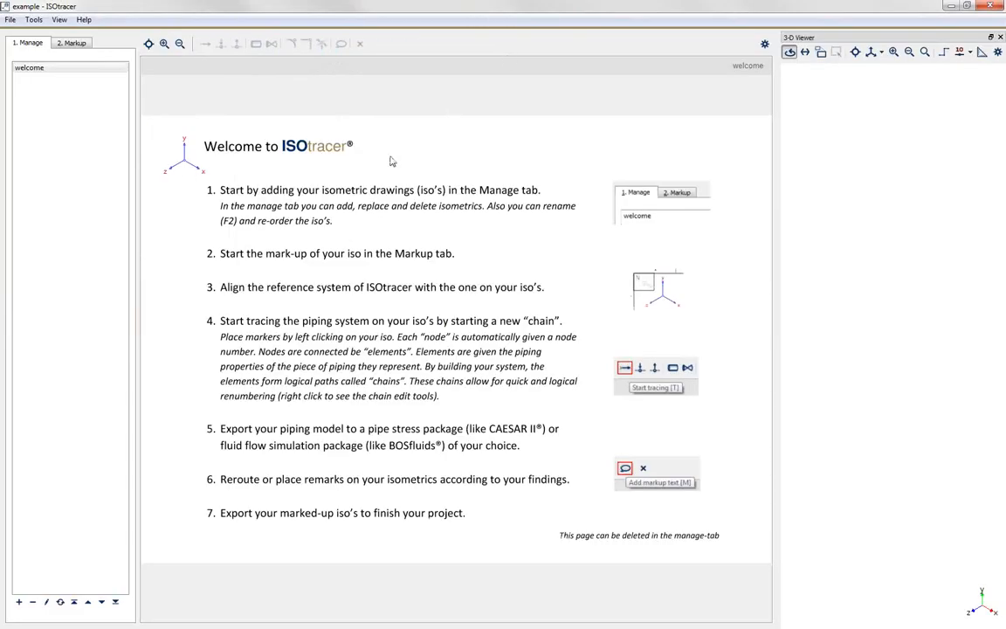
Step: Resize the split between the isometric view and the 3-D viewer so the 3-D viewer is wider
left_click_drag(781, 148, 662, 149)
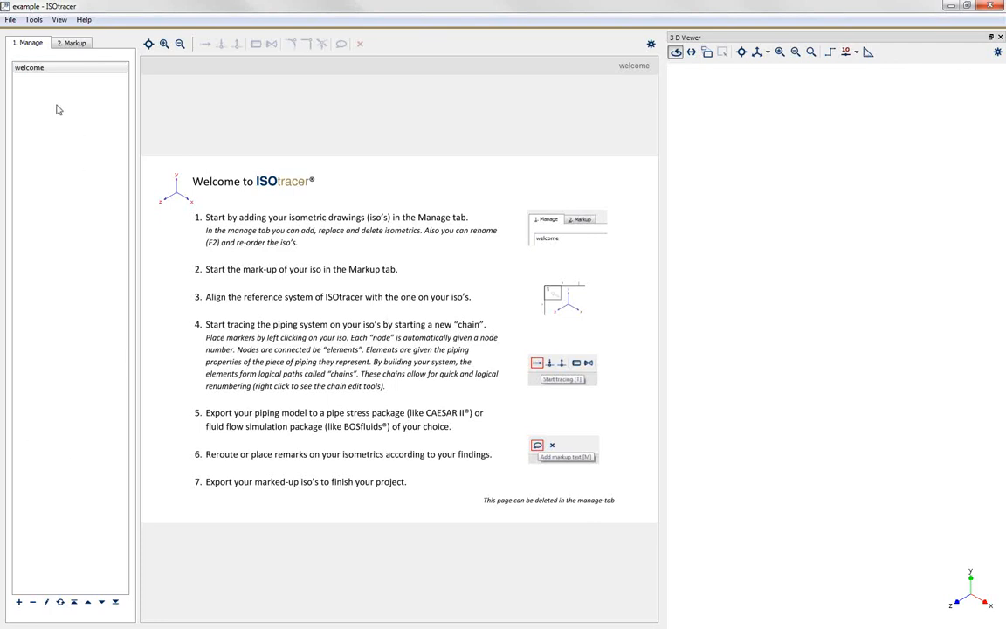
left_click(44, 68)
left_click_drag(673, 129, 777, 129)
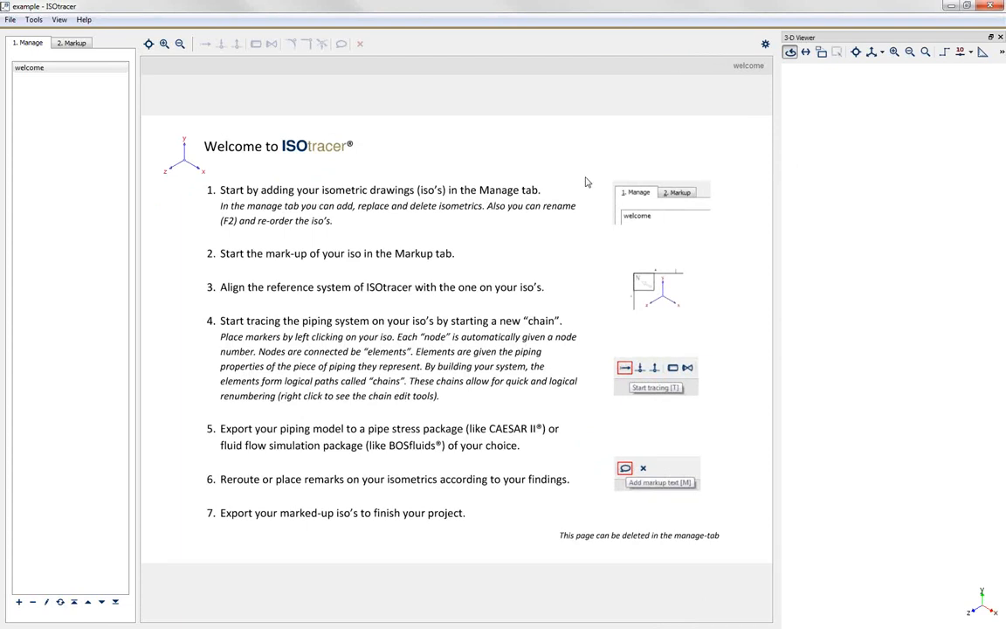
left_click_drag(779, 131, 656, 129)
Step: Delete the welcome isometric from the job and confirm the deletion
left_click(63, 67)
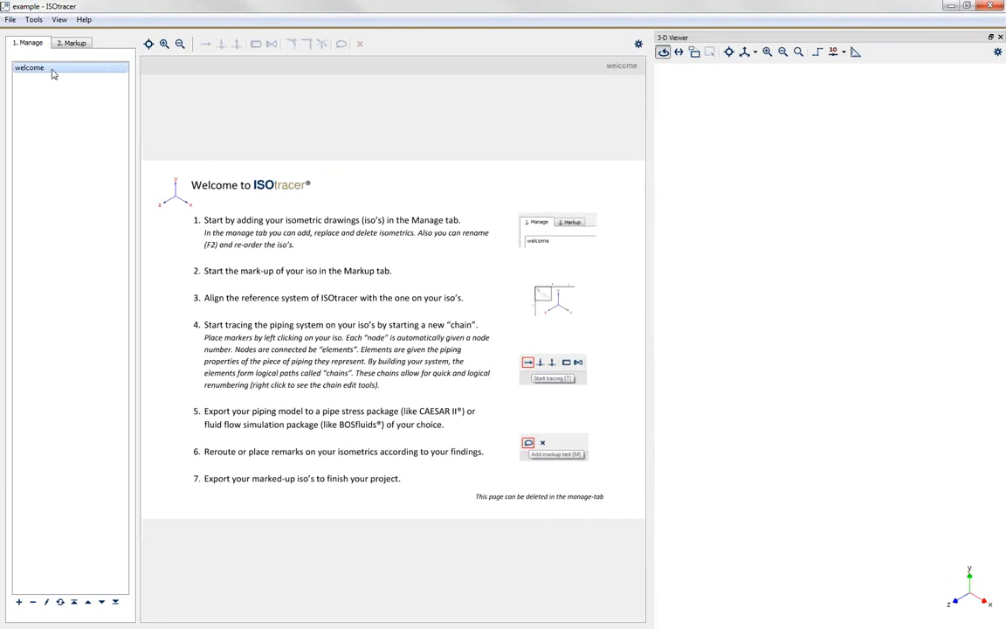
right_click(35, 77)
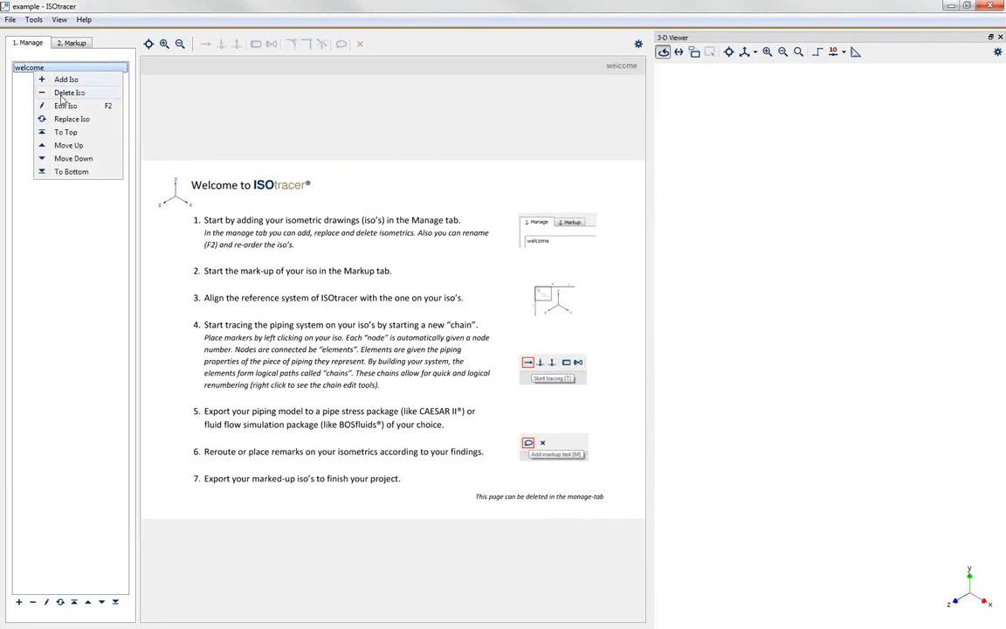
left_click(62, 94)
left_click(477, 317)
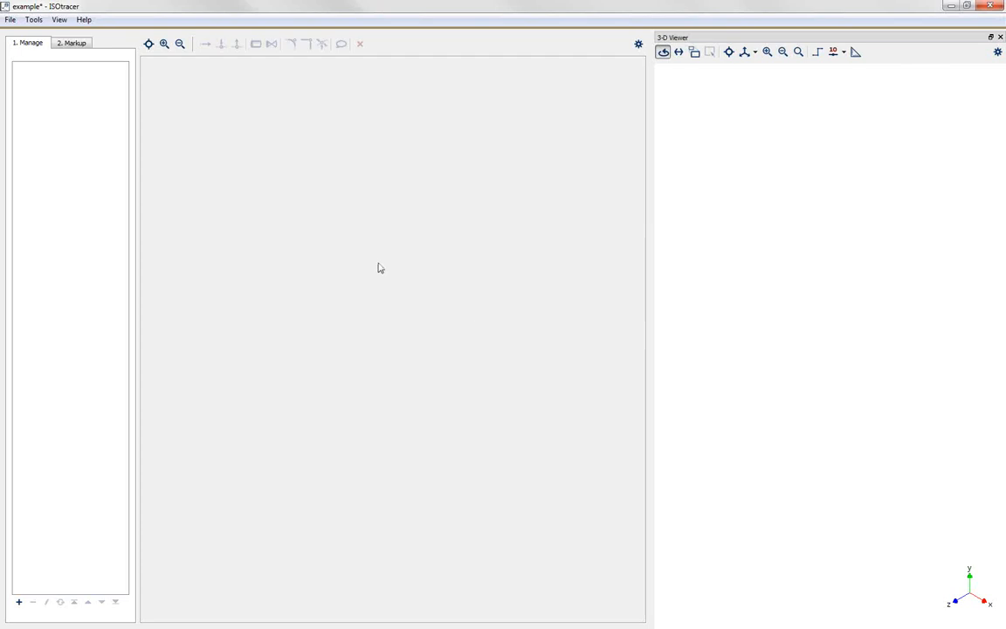
Step: Import all pages of ISOtracer.pdf from the Example ISOs folder as isometrics at medium quality, using the file name
left_click(19, 603)
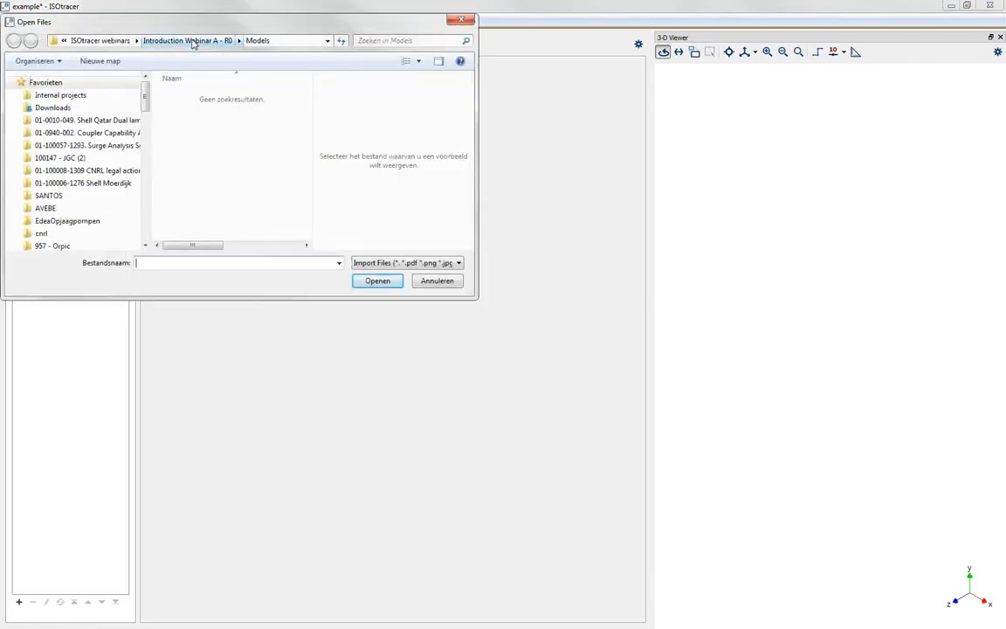
left_click(190, 40)
left_click(197, 97)
double_click(197, 98)
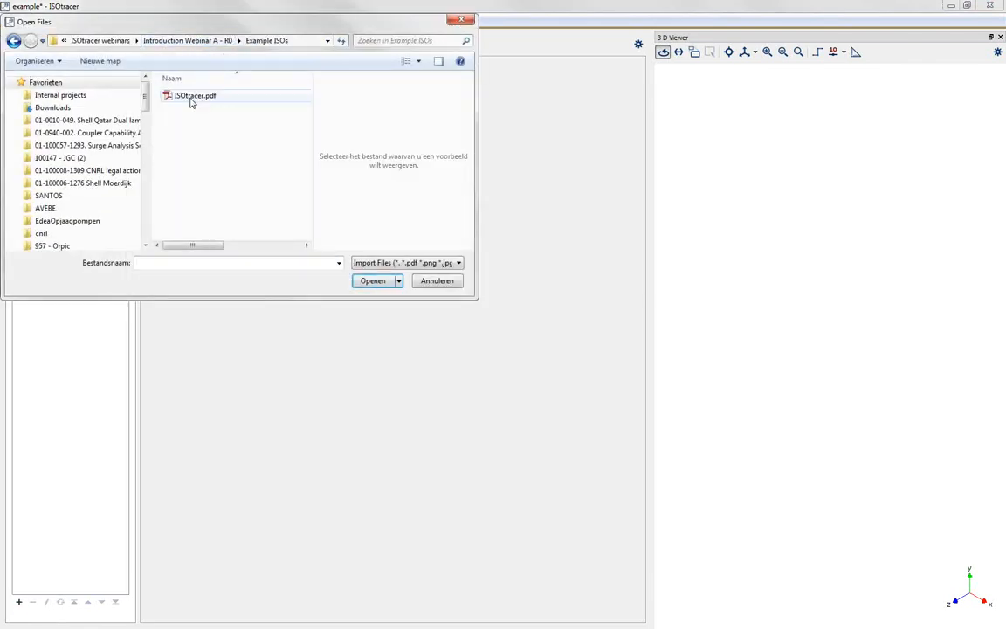
left_click(191, 101)
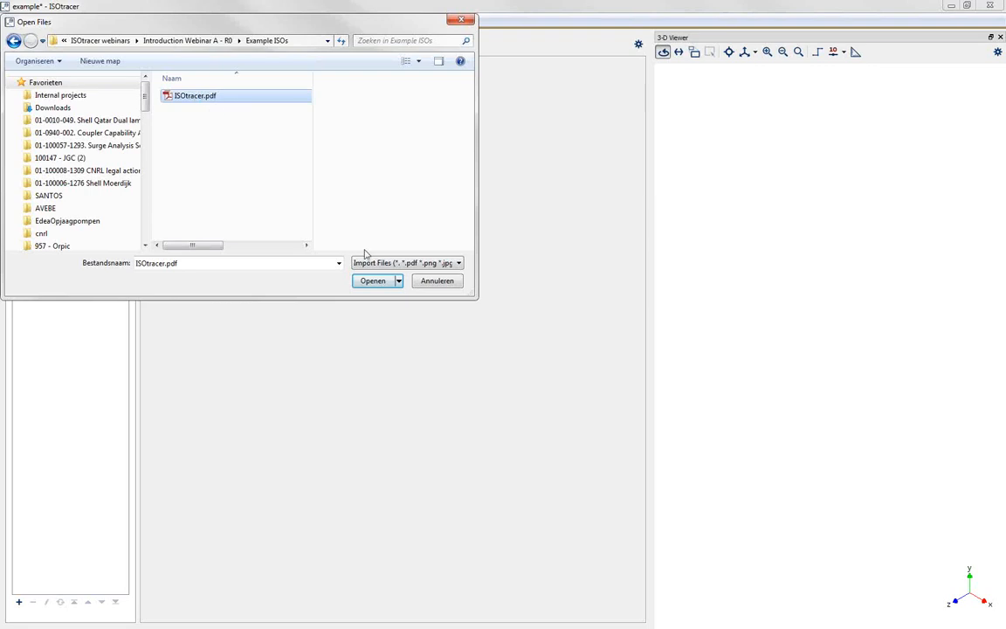
left_click(374, 281)
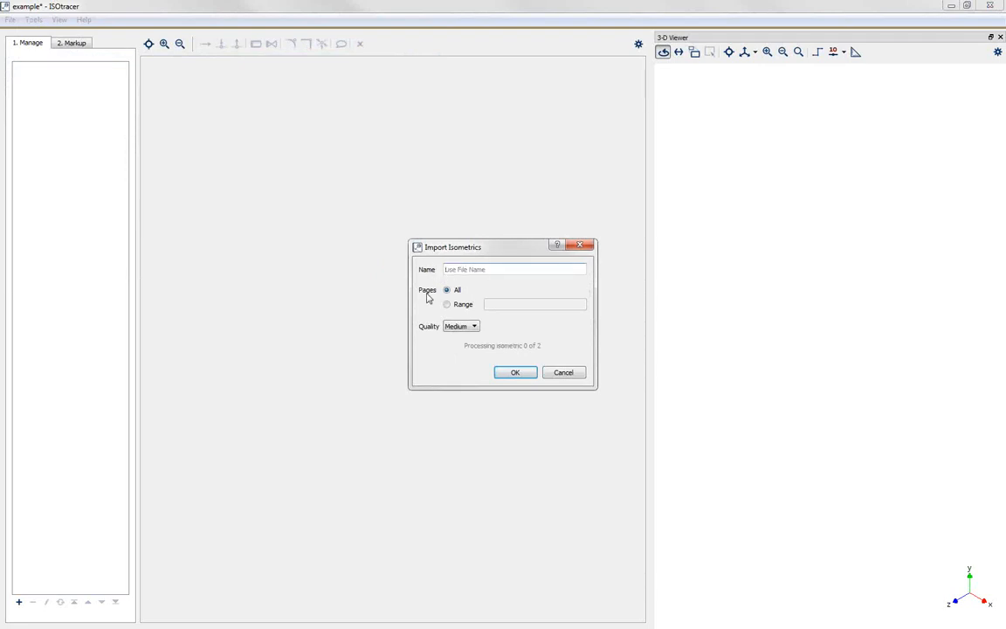
left_click(516, 372)
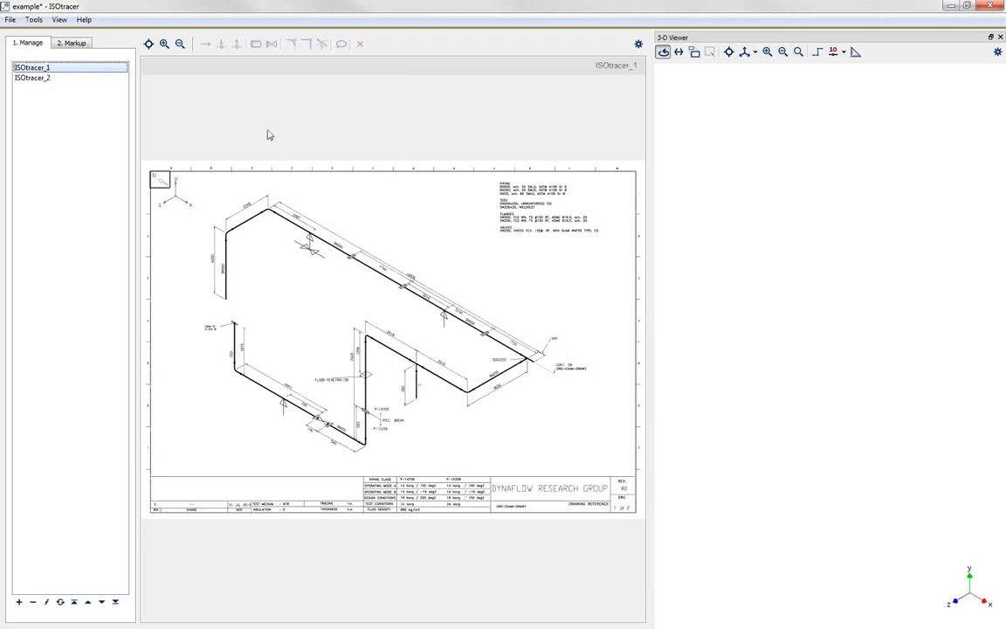
Step: View the imported isometrics ISOtracer_1 and ISOtracer_2 in turn to compare their piping layouts
left_click(39, 80)
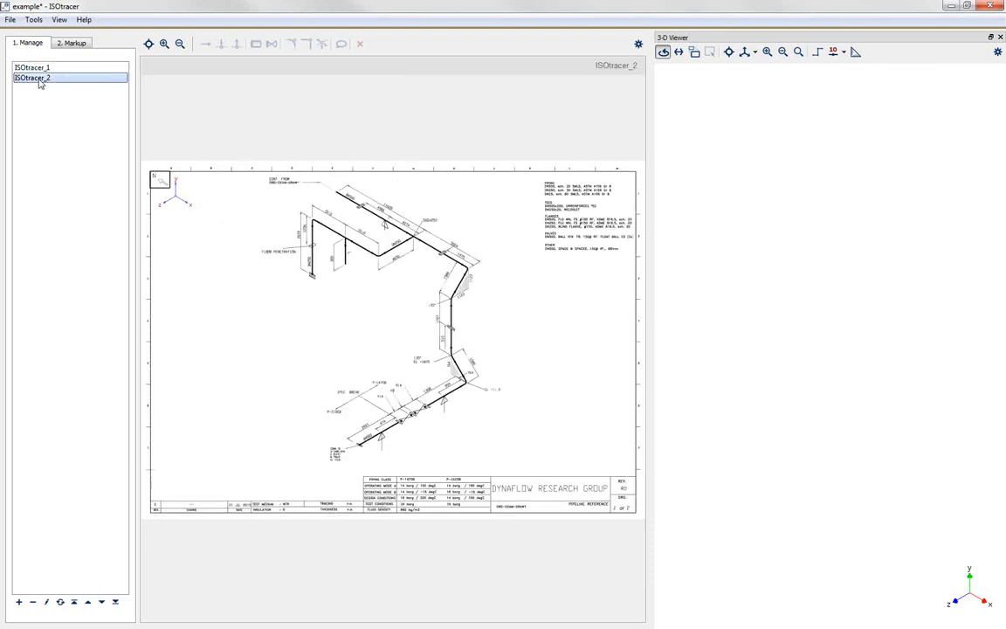
key("Up")
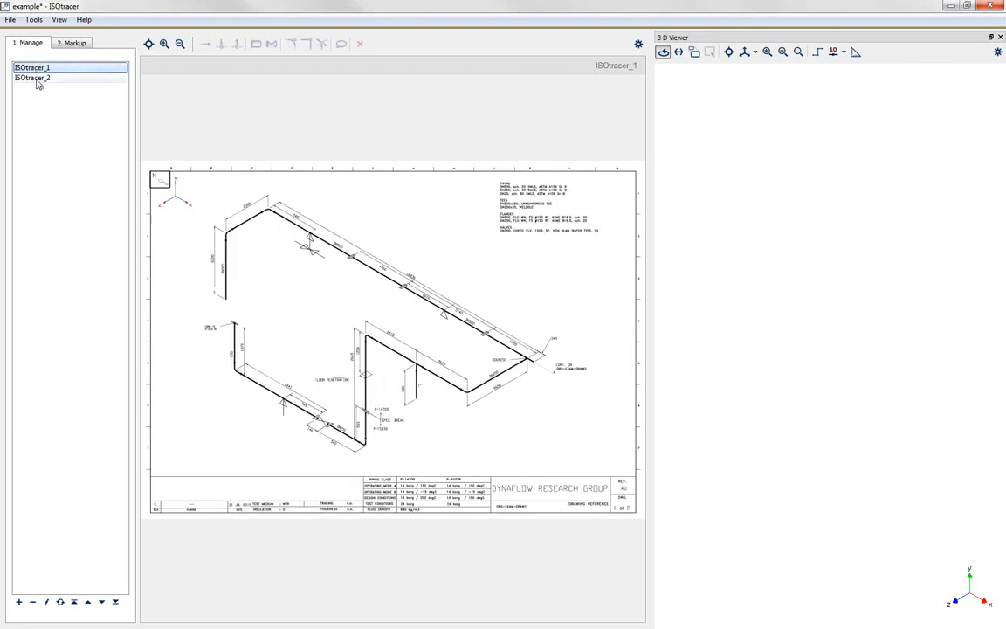
key("Down")
key("Up")
left_click(38, 78)
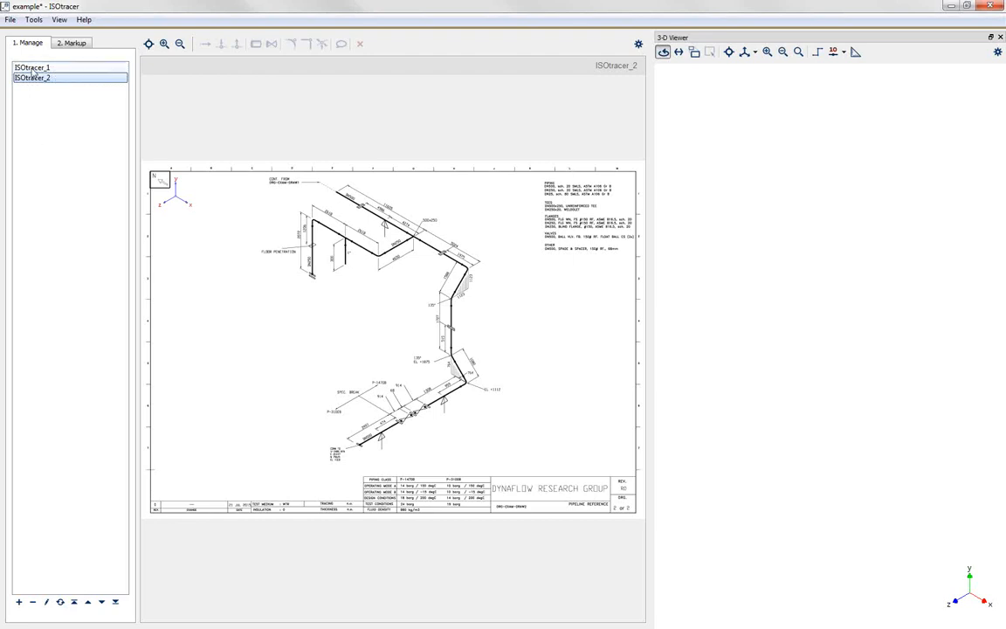
left_click(33, 70)
right_click(34, 73)
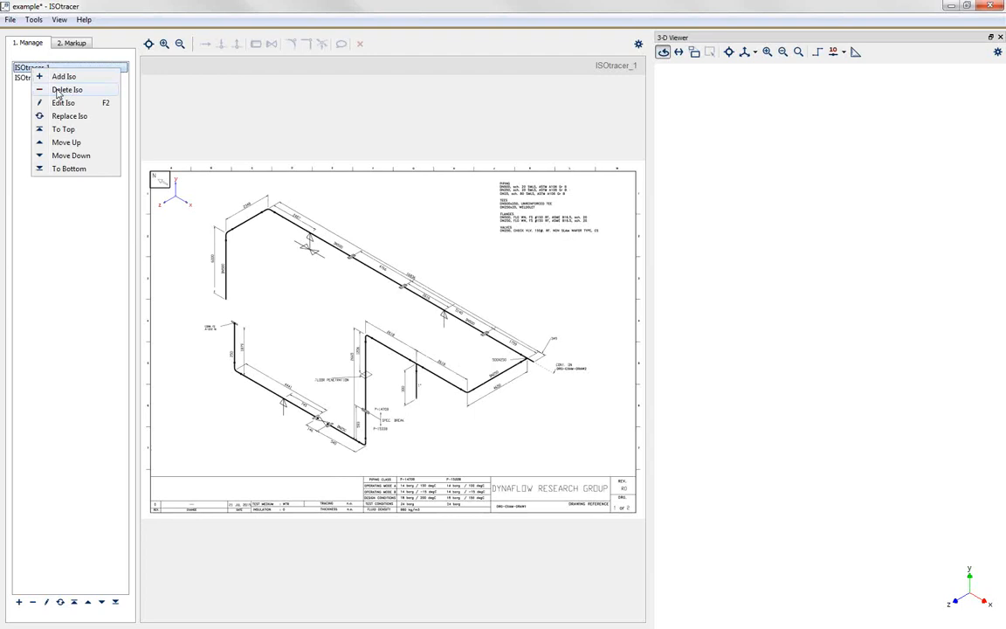
left_click(58, 91)
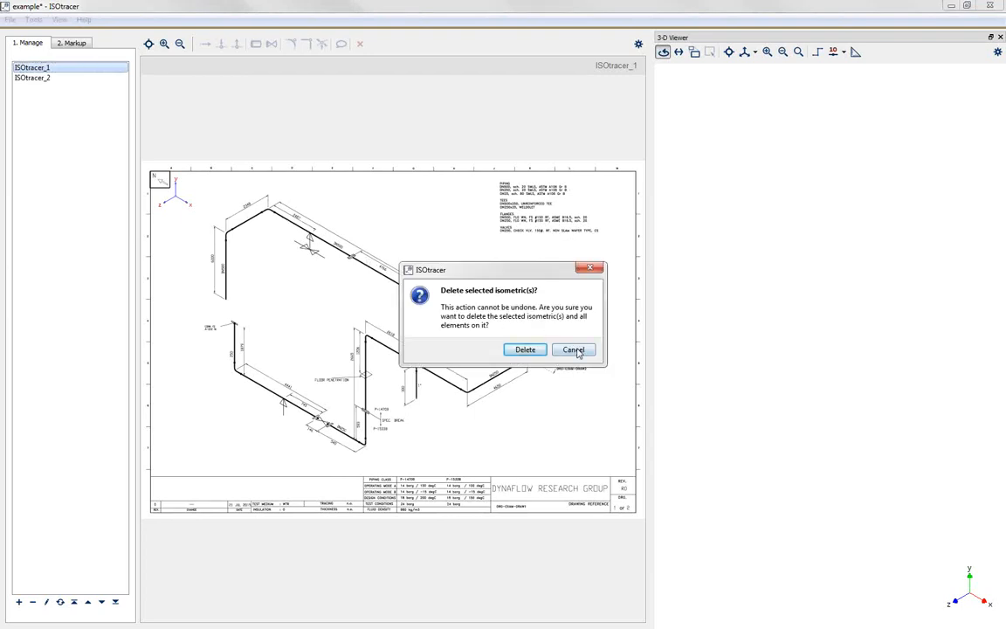
left_click(575, 352)
Step: Review the editable name and description of isometric ISOtracer_1 without changing them
right_click(33, 70)
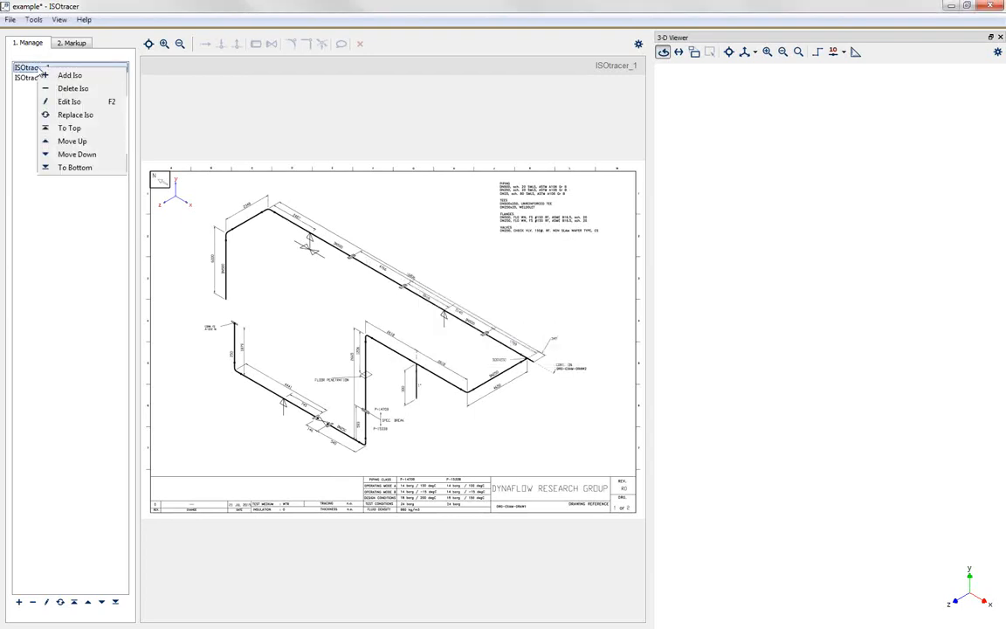
left_click(69, 104)
left_click_drag(489, 251, 446, 256)
left_click(504, 262)
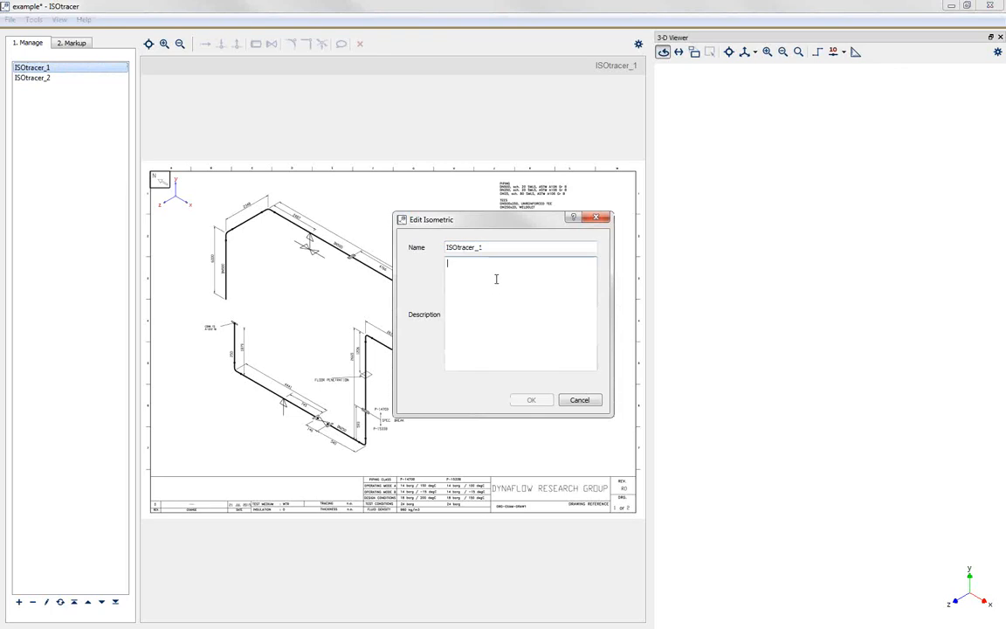
left_click(579, 400)
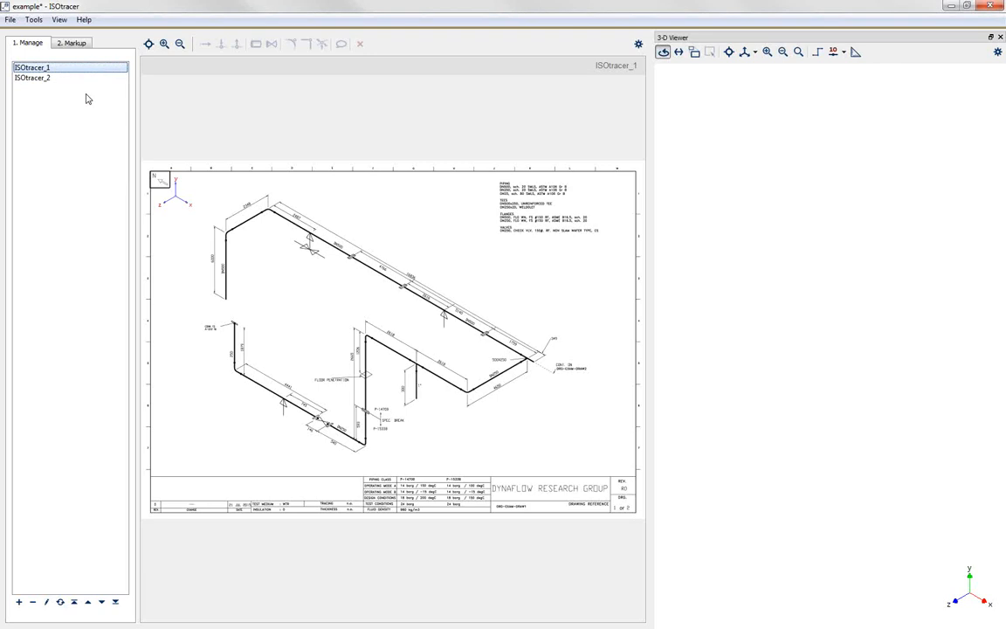
Step: Switch ISOtracer_1 to markup mode and examine its reference axes against the north arrow and pipe directions
left_click(74, 44)
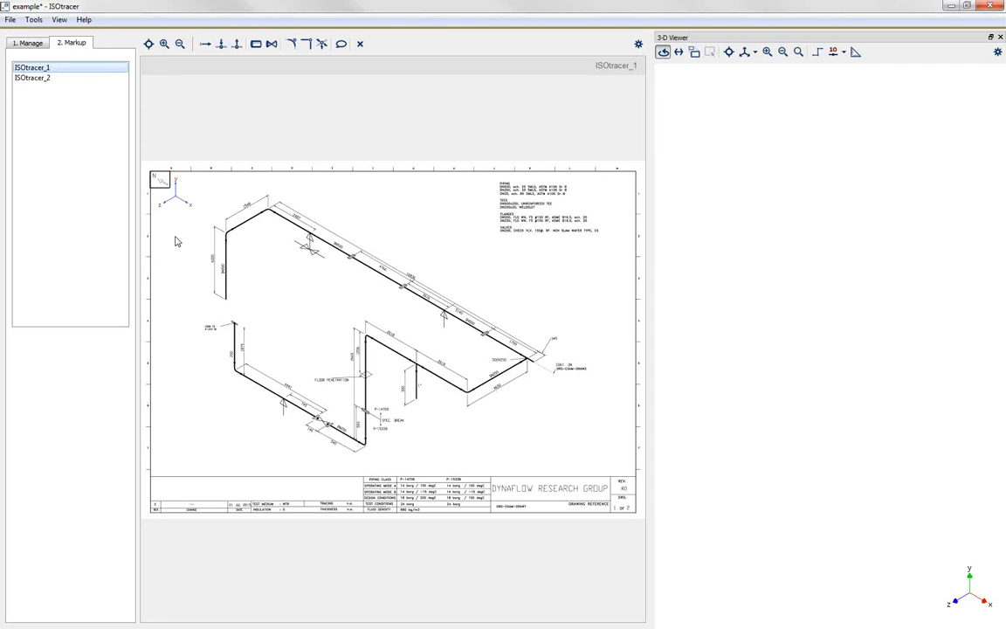
scroll(159, 215, "up", 3)
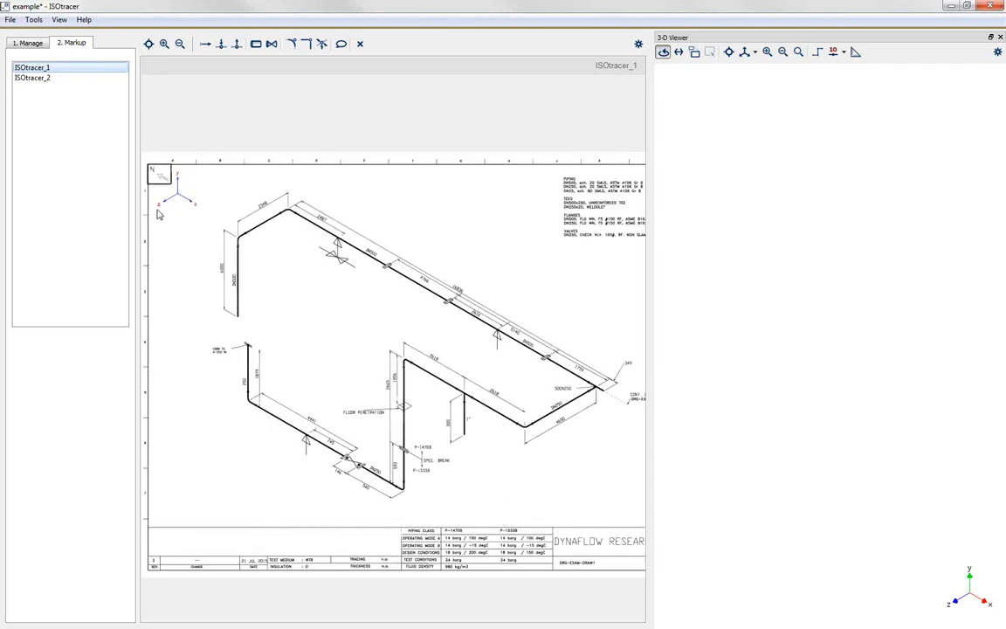
scroll(159, 215, "up", 1)
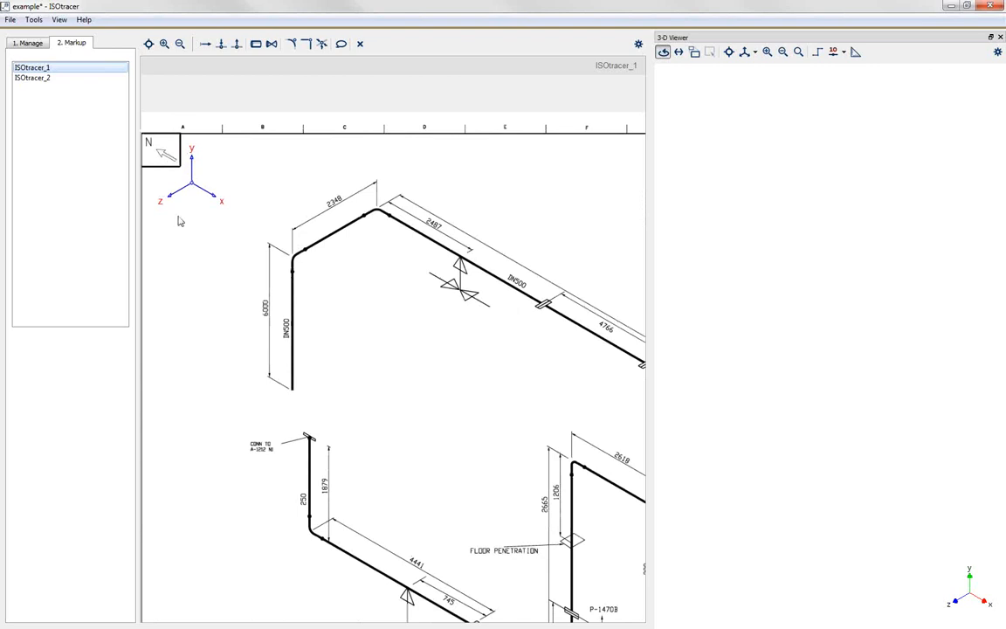
scroll(195, 222, "down", 1)
scroll(178, 201, "down", 1)
scroll(177, 201, "down", 1)
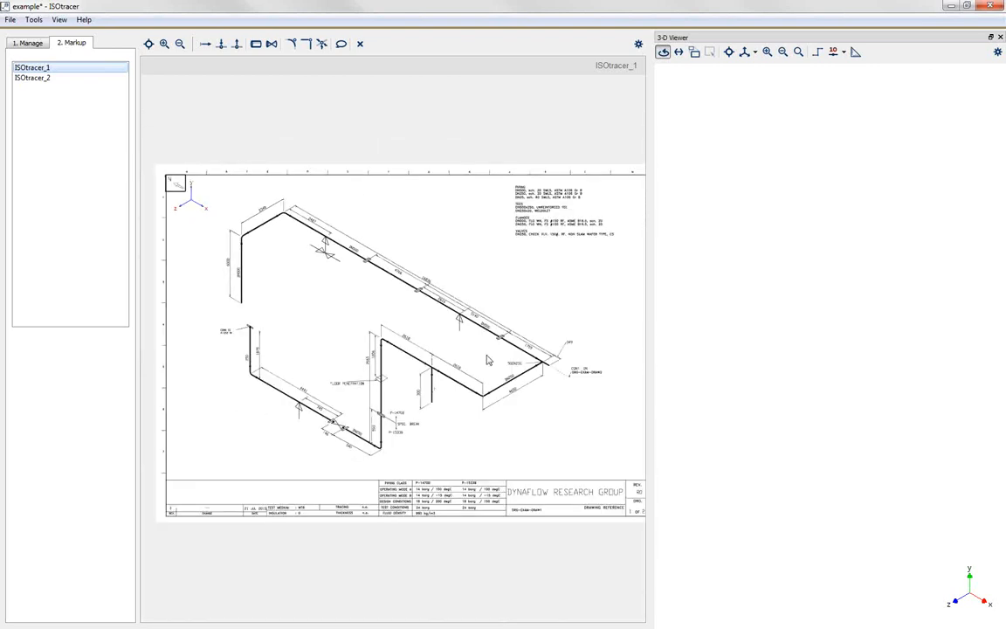
scroll(186, 205, "up", 2)
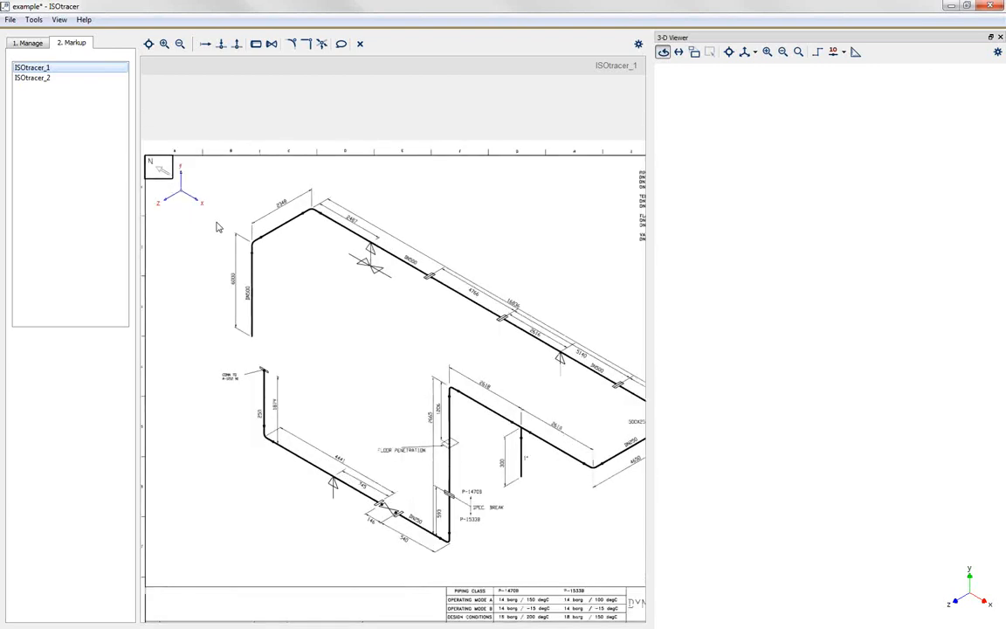
Step: Adjust the reference axes on ISOtracer_1, keeping y vertical, x down to the right and z down to the left
mouse_move(168, 183)
left_mouse_down()
mouse_move(253, 181)
mouse_move(352, 203)
mouse_move(271, 316)
mouse_move(187, 183)
mouse_move(221, 179)
mouse_move(224, 159)
left_mouse_up()
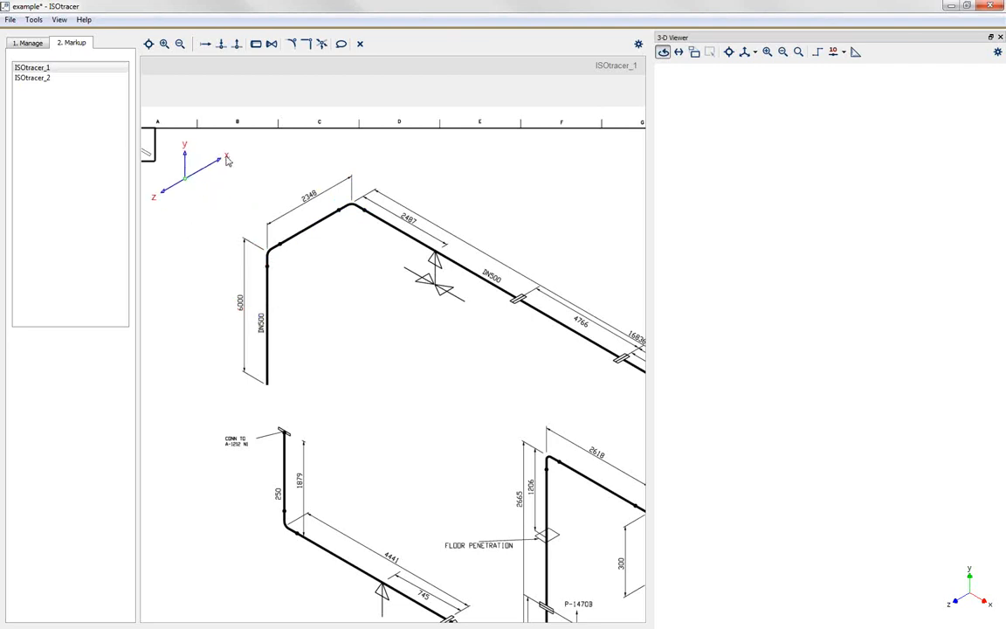
left_click_drag(156, 187, 149, 210)
left_click_drag(206, 166, 351, 206)
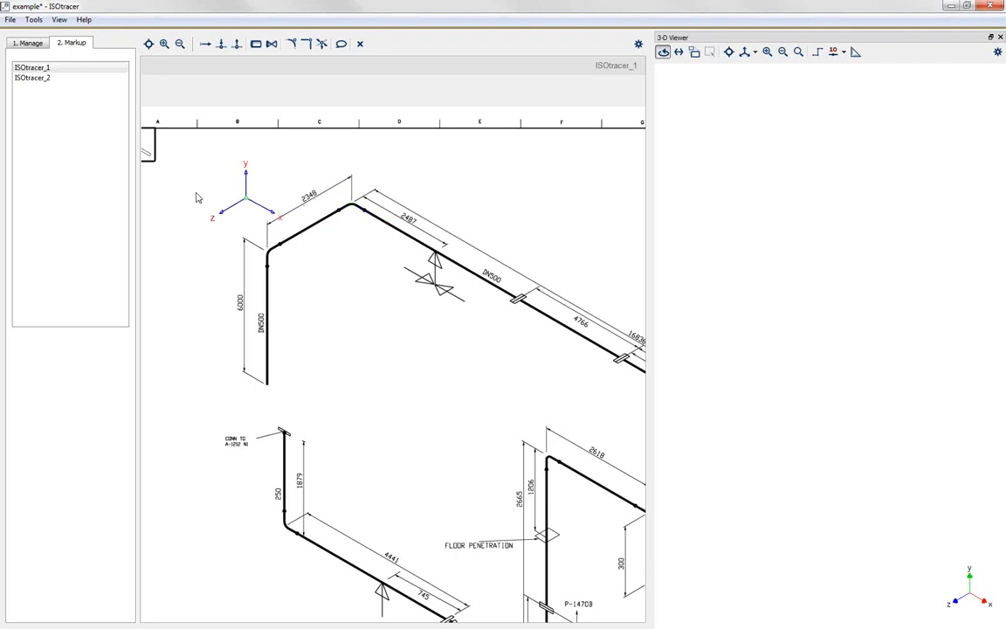
Step: Start tracing a chain with base number 1000 at the lower end of the 6000 mm vertical DN500 pipe, placing its node label beside the pipe
scroll(428, 297, "down", 5)
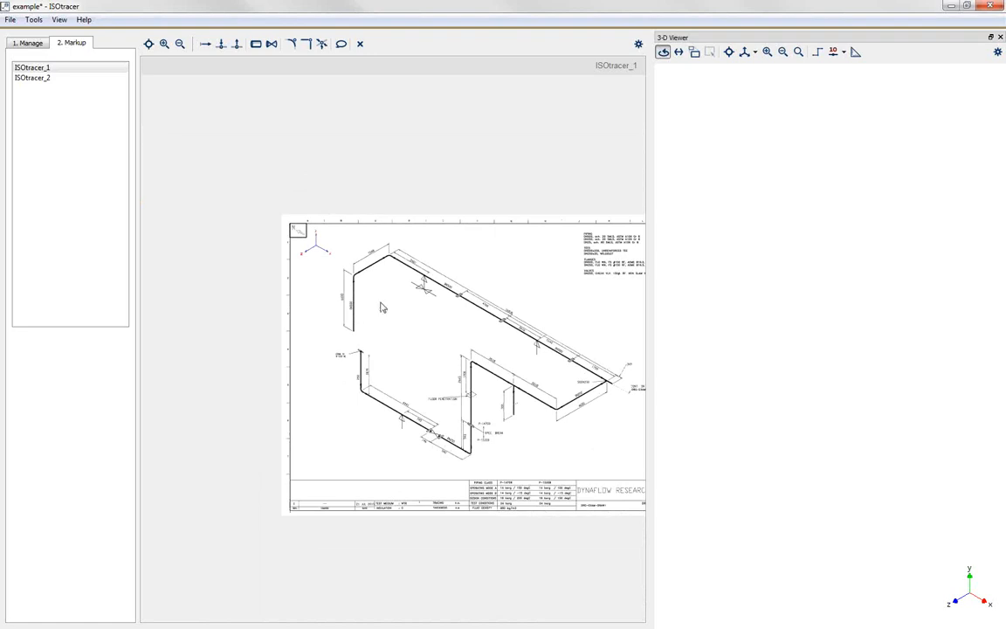
scroll(380, 307, "up", 3)
scroll(358, 302, "up", 1)
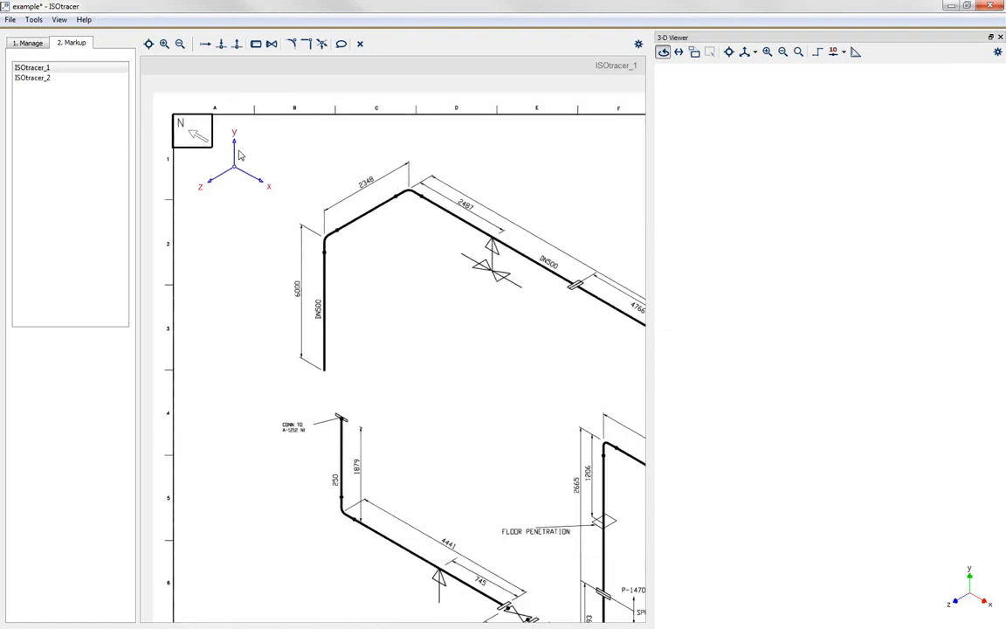
left_click(206, 44)
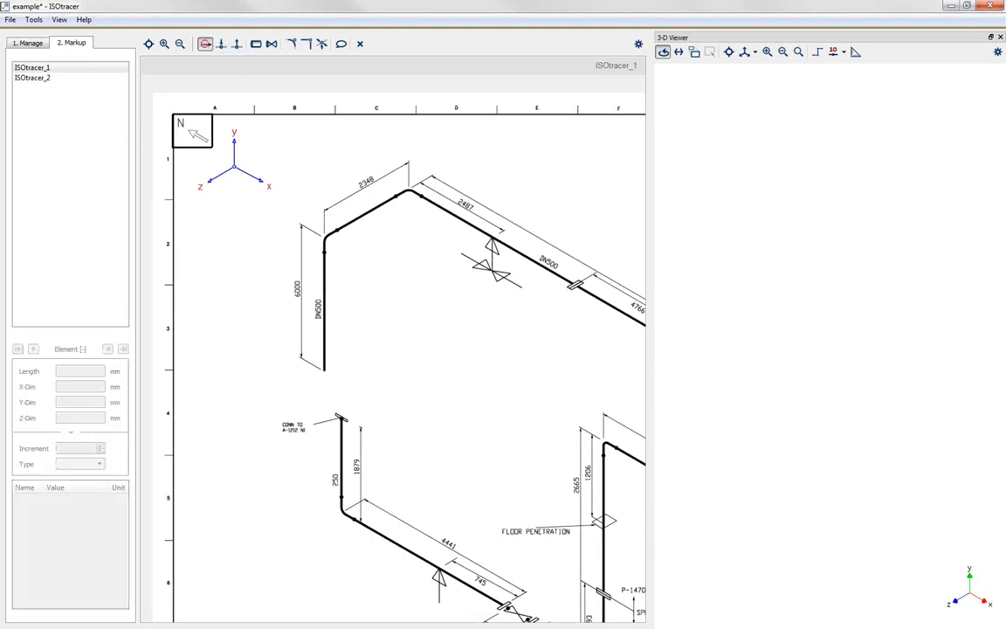
left_click(324, 369)
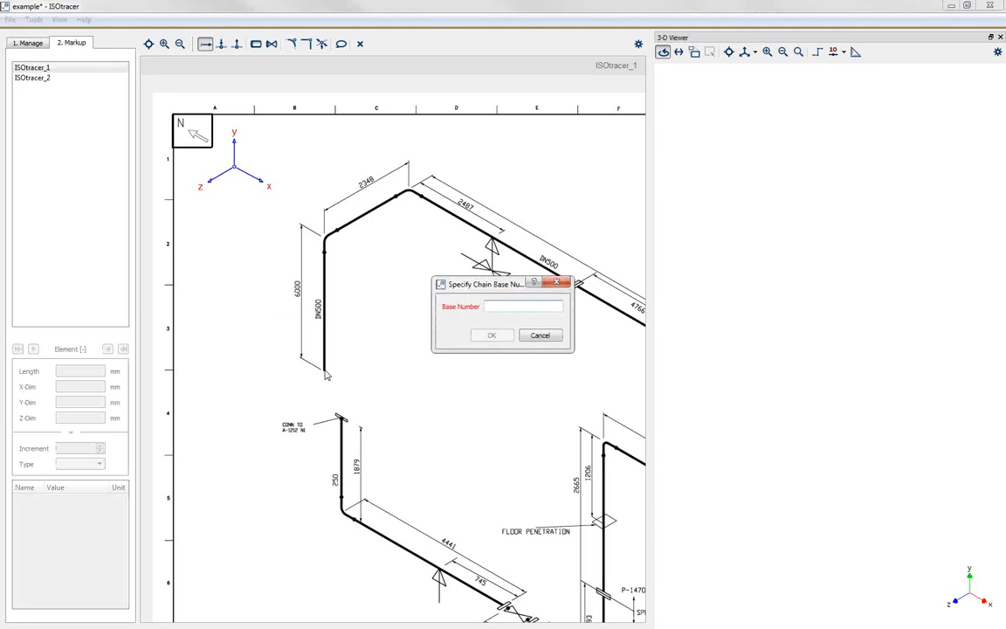
type("1000")
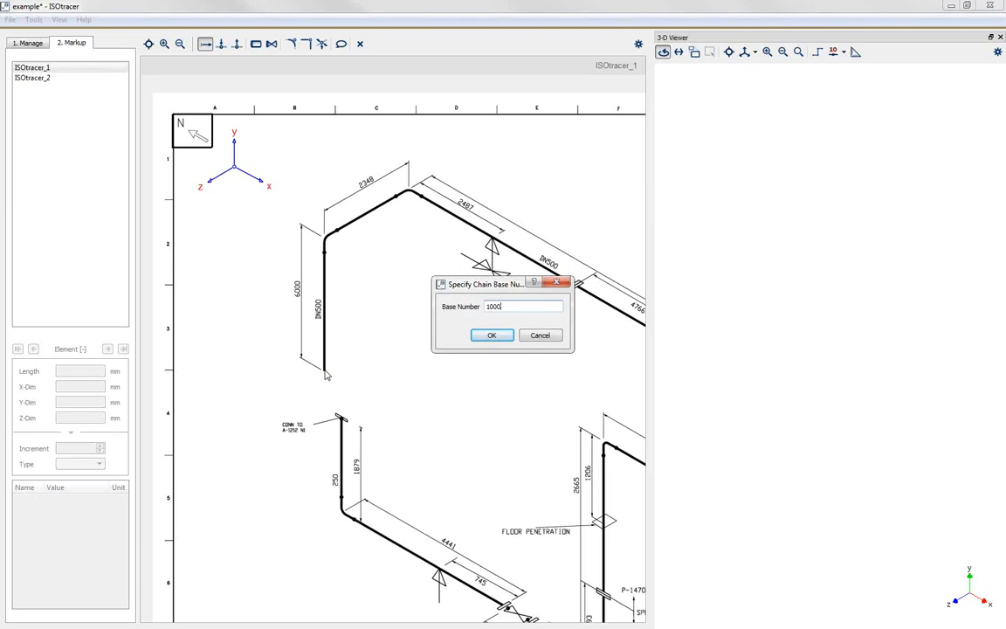
left_click(487, 336)
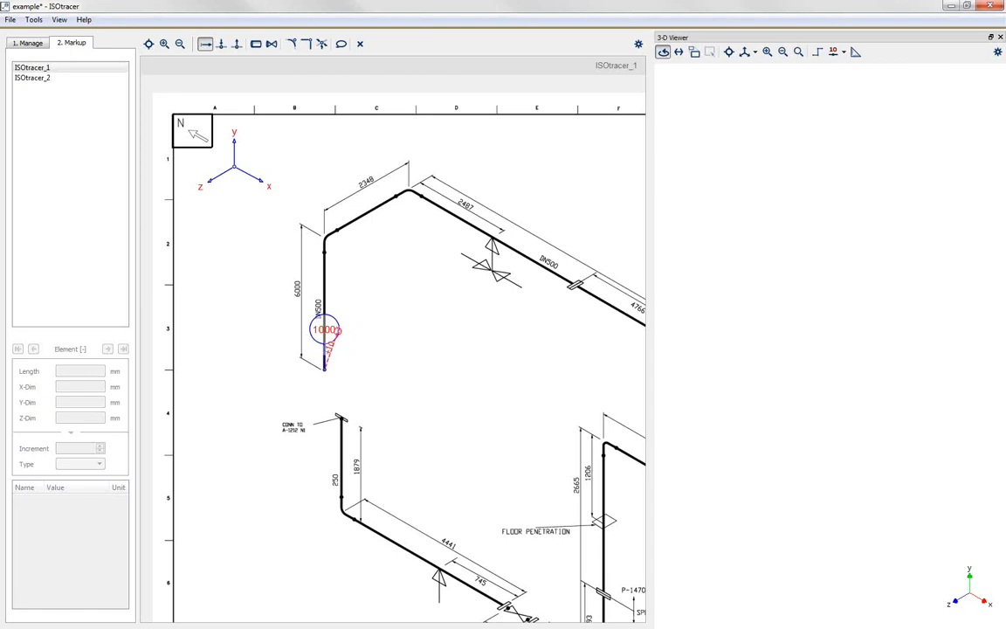
left_click_drag(326, 331, 264, 337)
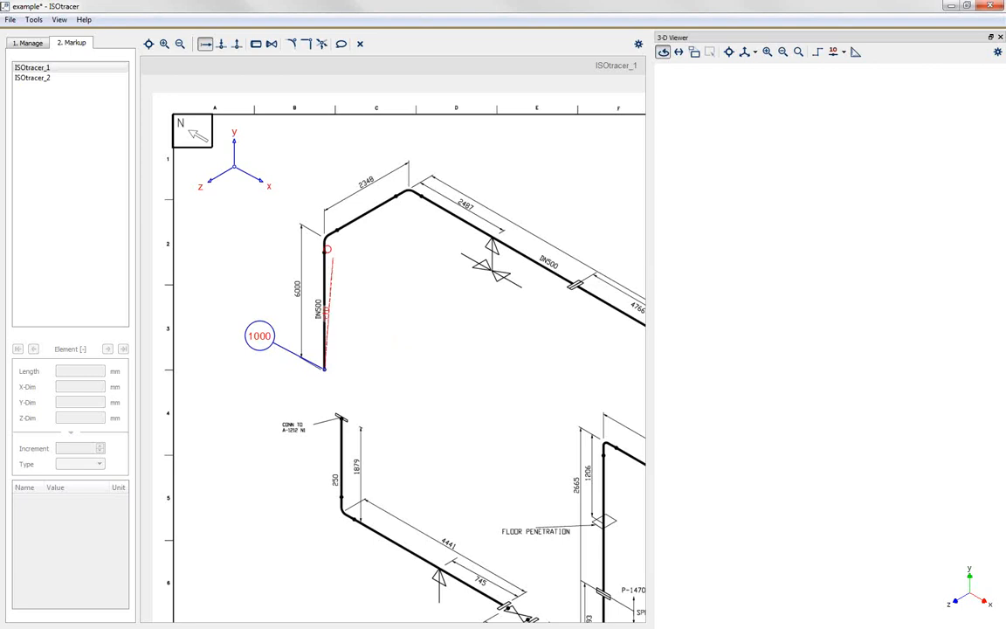
Step: Trace the vertical DN500 pipe from node 1000 up to the bend and set its length to 6000 mm
left_click(323, 234)
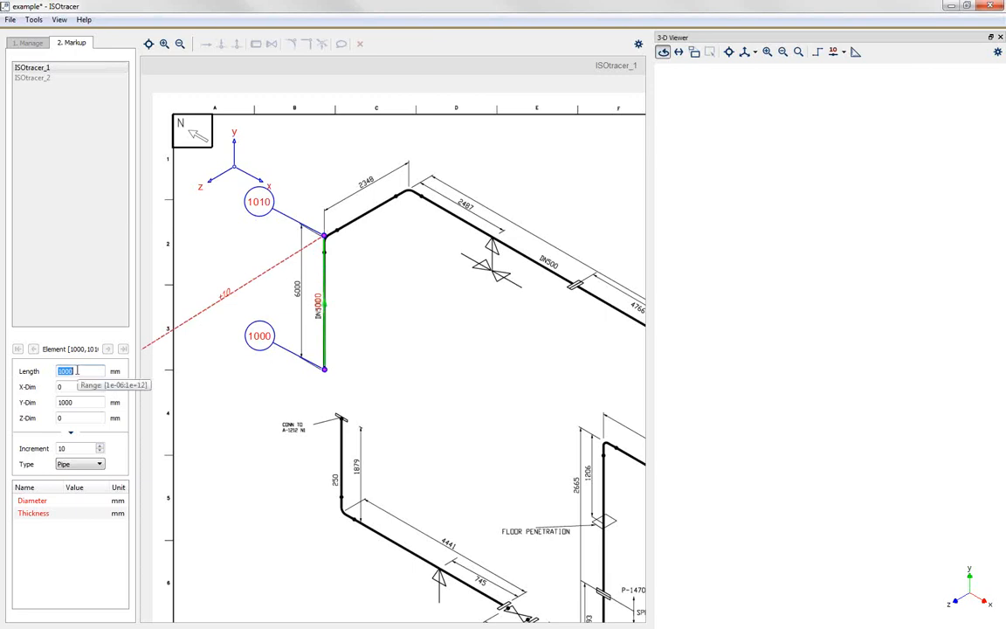
type("6000")
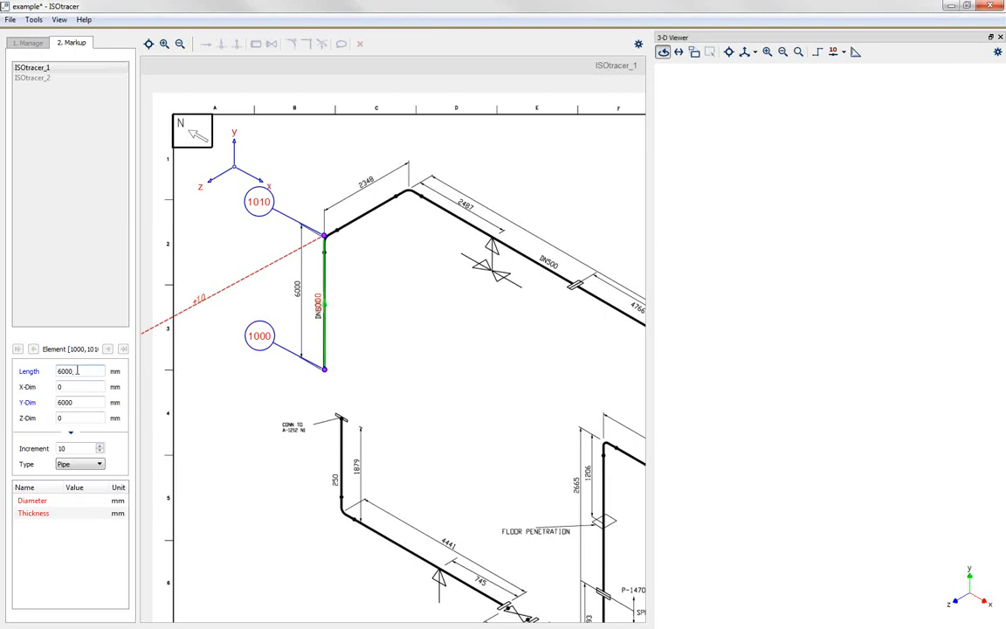
Step: Set the vertical pipe's diameter to 500 mm and its wall thickness to 10 mm
left_click(80, 503)
left_click(79, 501)
type("500")
key("Return")
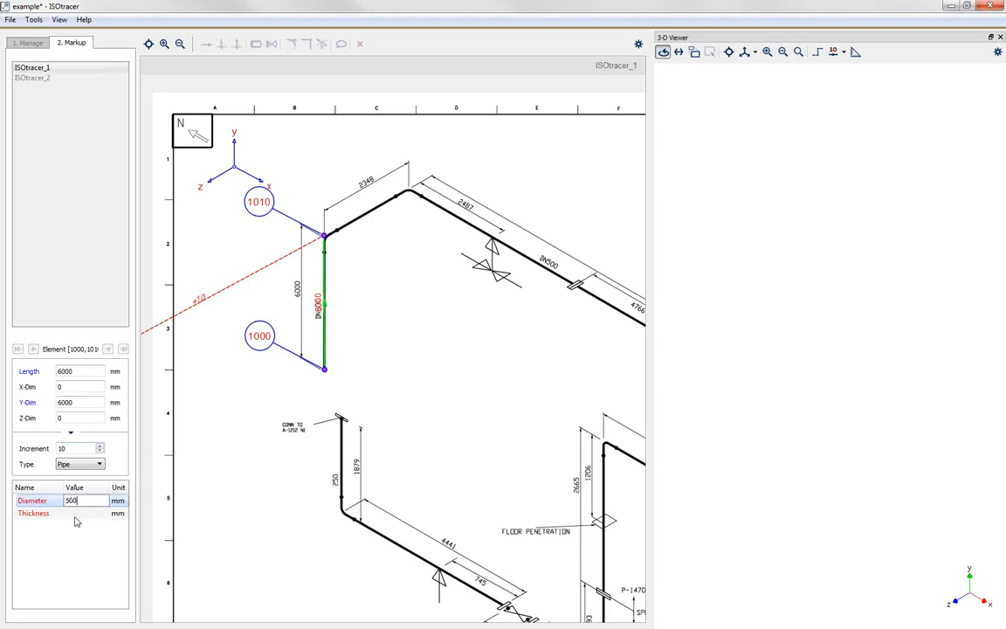
left_click(76, 518)
left_click(76, 516)
type("10")
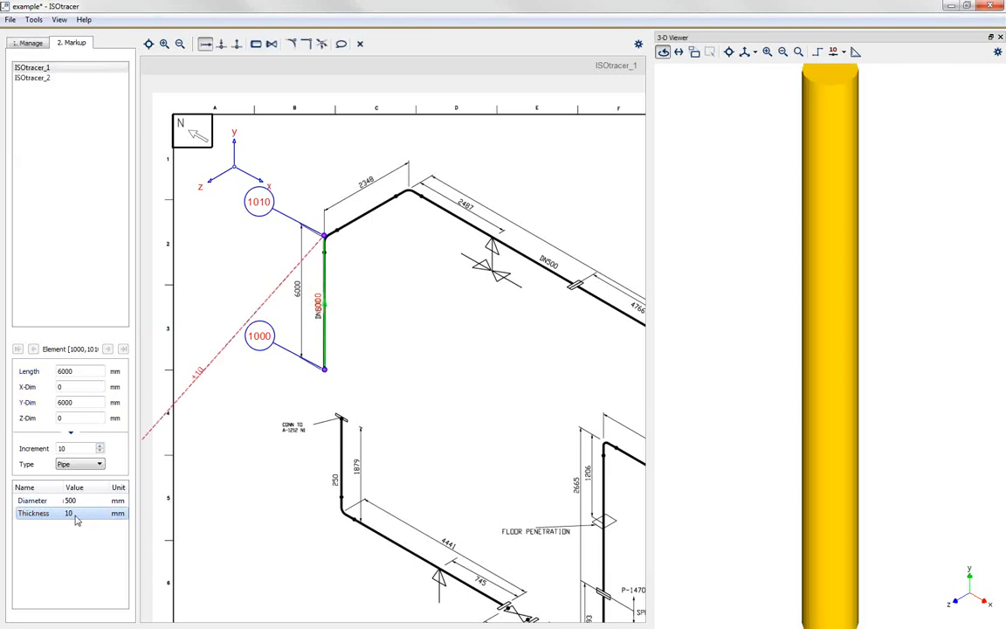
key("Return")
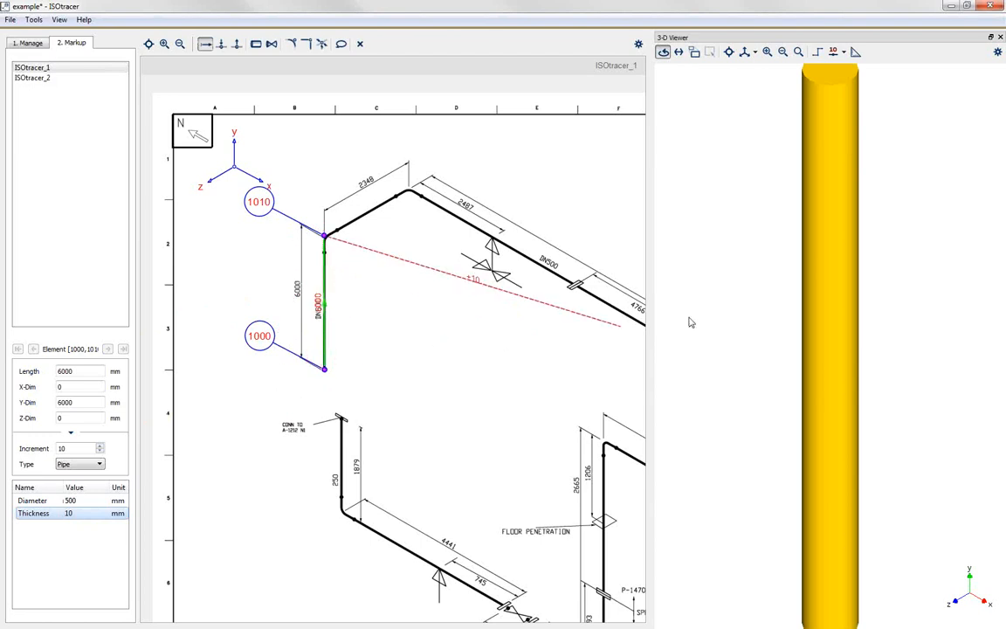
scroll(696, 322, "down", 3)
scroll(696, 322, "down", 1)
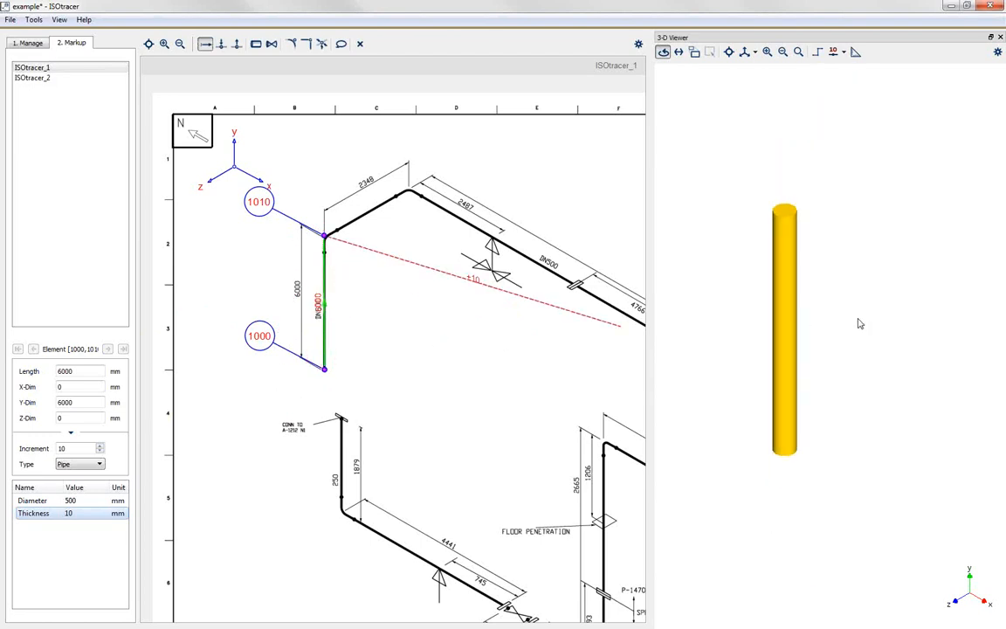
scroll(734, 331, "down", 2)
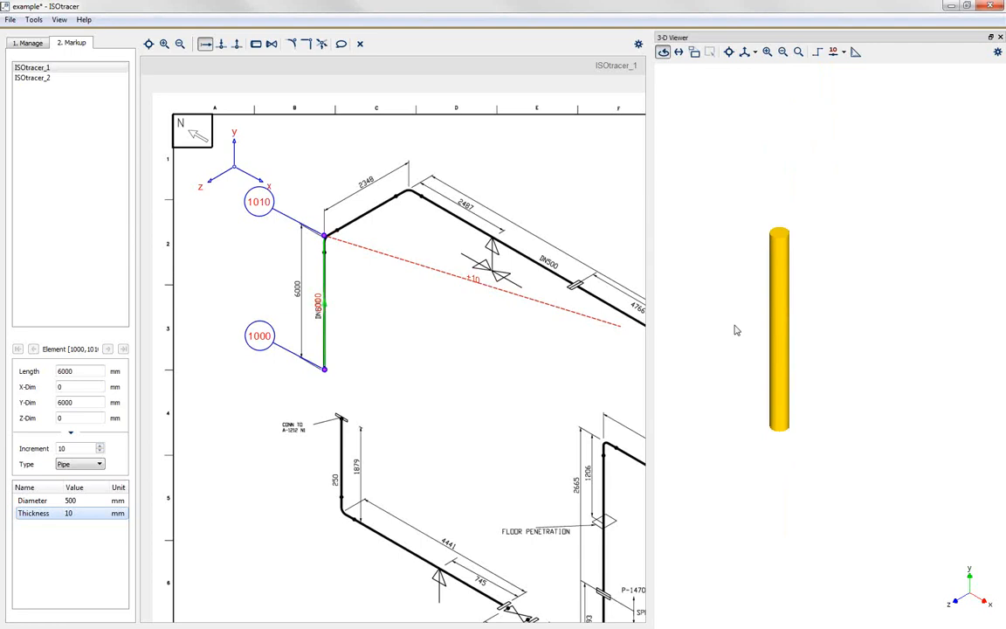
scroll(316, 302, "up", 5)
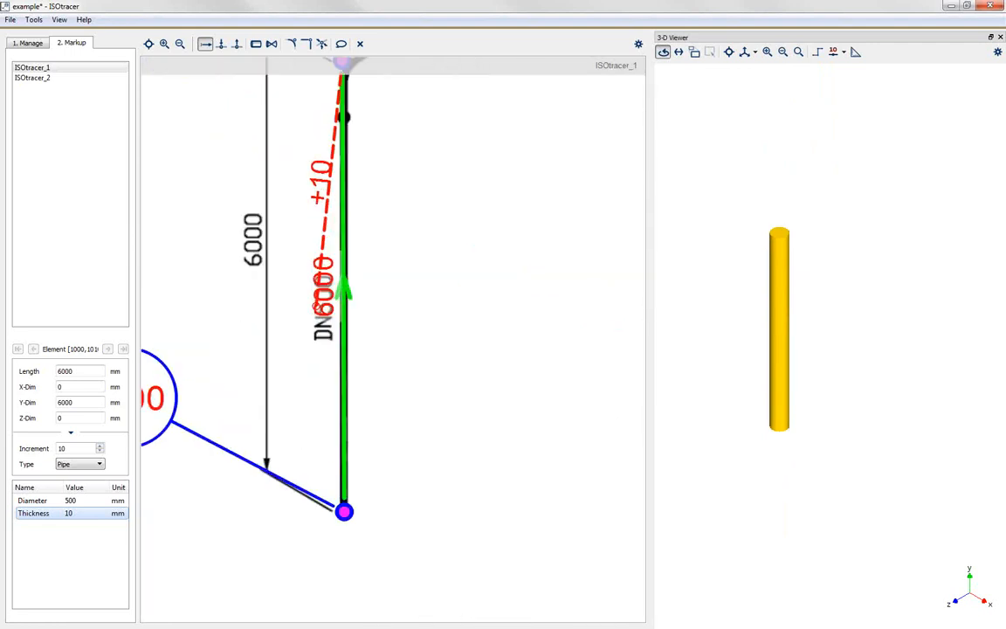
scroll(318, 301, "up", 1)
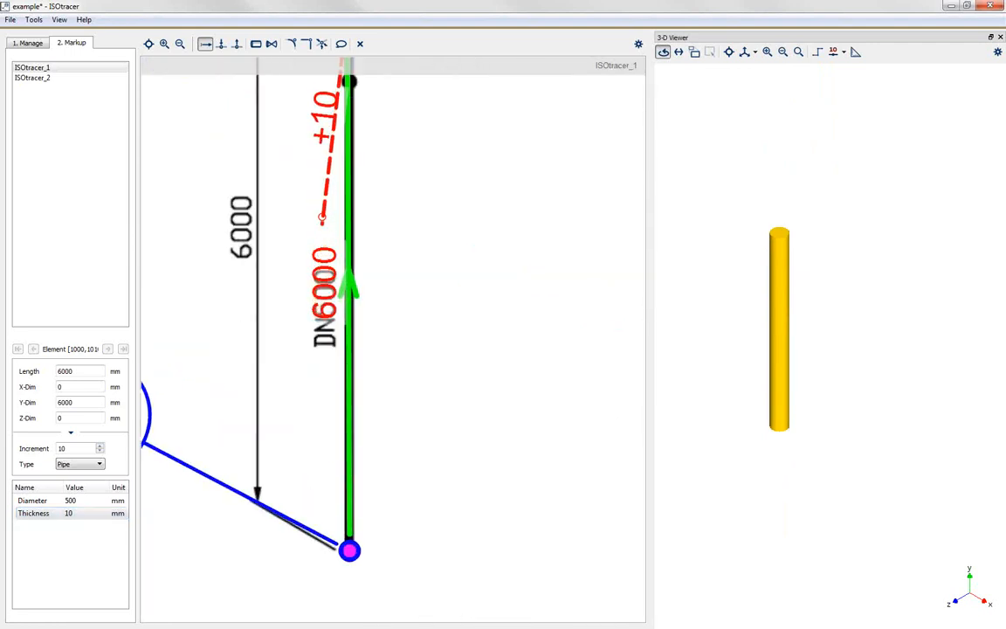
left_click(319, 201)
scroll(348, 266, "down", 2)
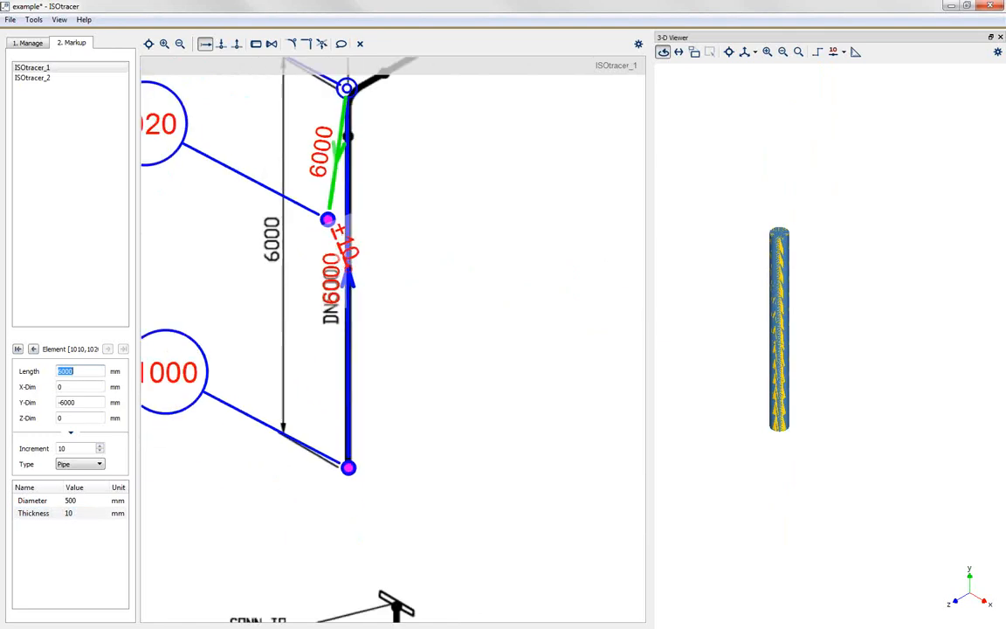
scroll(347, 270, "down", 3)
left_click(360, 43)
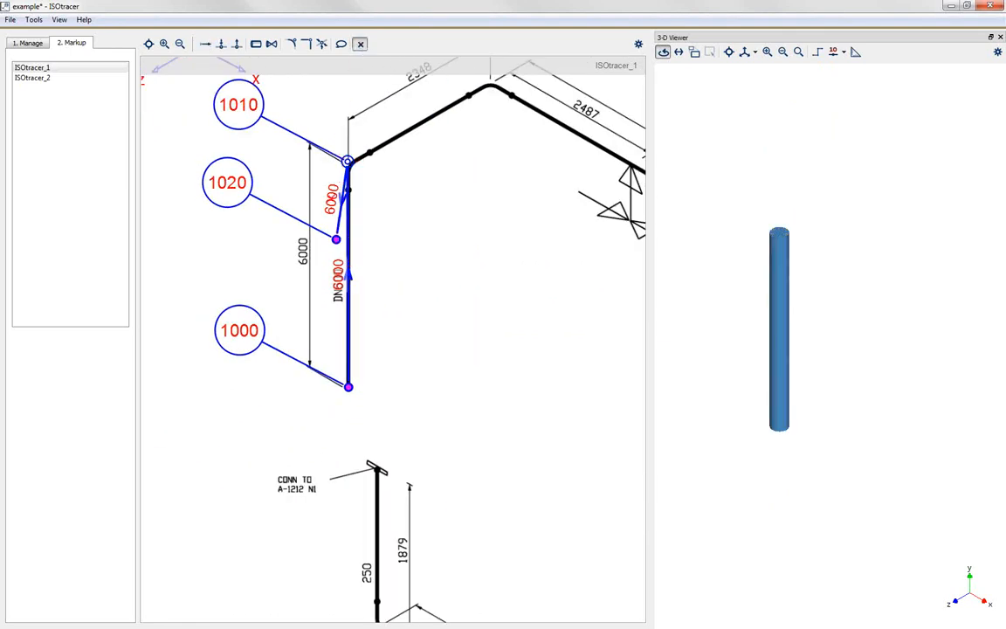
left_click(302, 217)
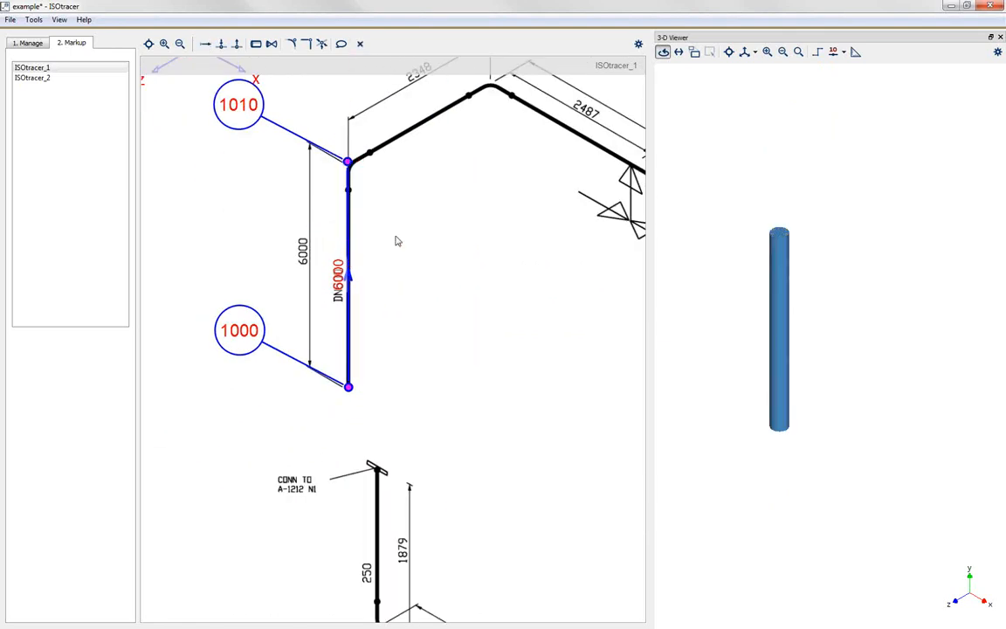
Step: Move the red 6000 length label up along the vertical pipe, clear of the printed DN500 text
mouse_move(335, 270)
left_mouse_down()
mouse_move(330, 232)
mouse_move(335, 244)
left_mouse_up()
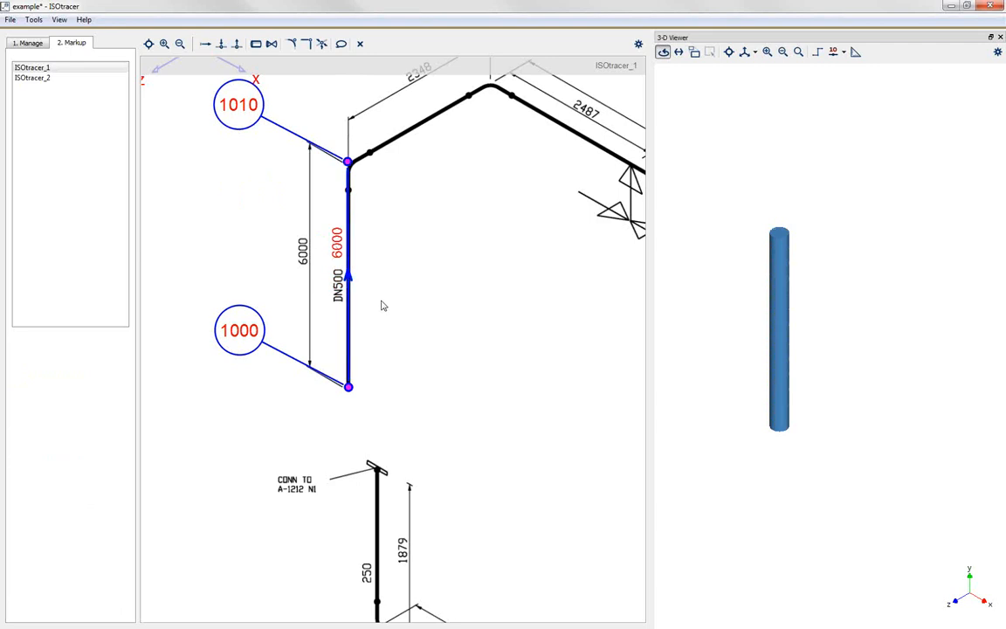
scroll(362, 328, "down", 2)
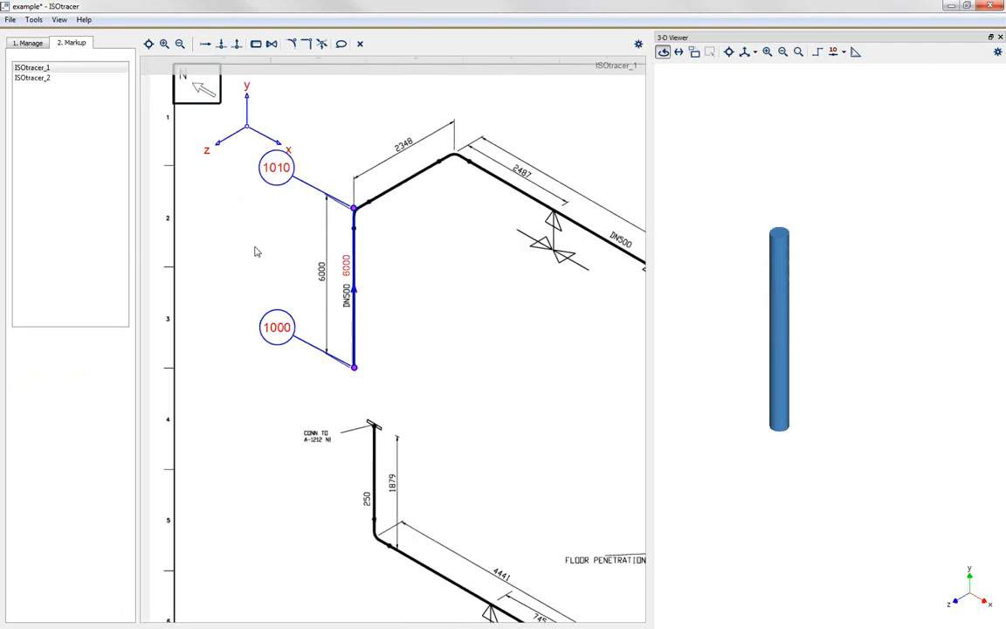
scroll(263, 215, "down", 1)
scroll(462, 143, "up", 1)
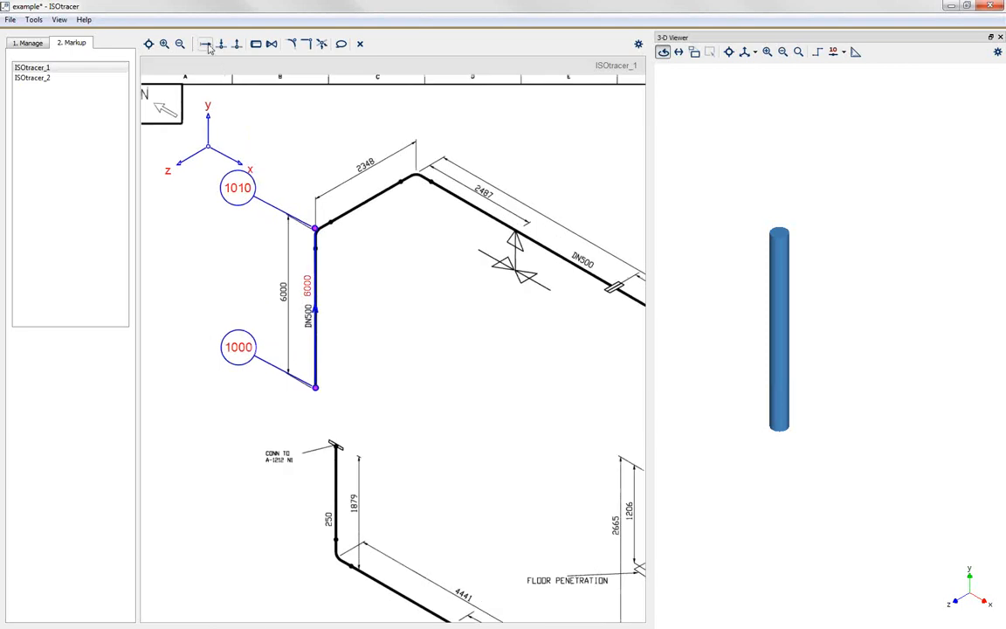
Step: Extend chain 1000 from node 1010 along the sloping pipe to the next bend, with a length of 2348 mm
left_click(205, 43)
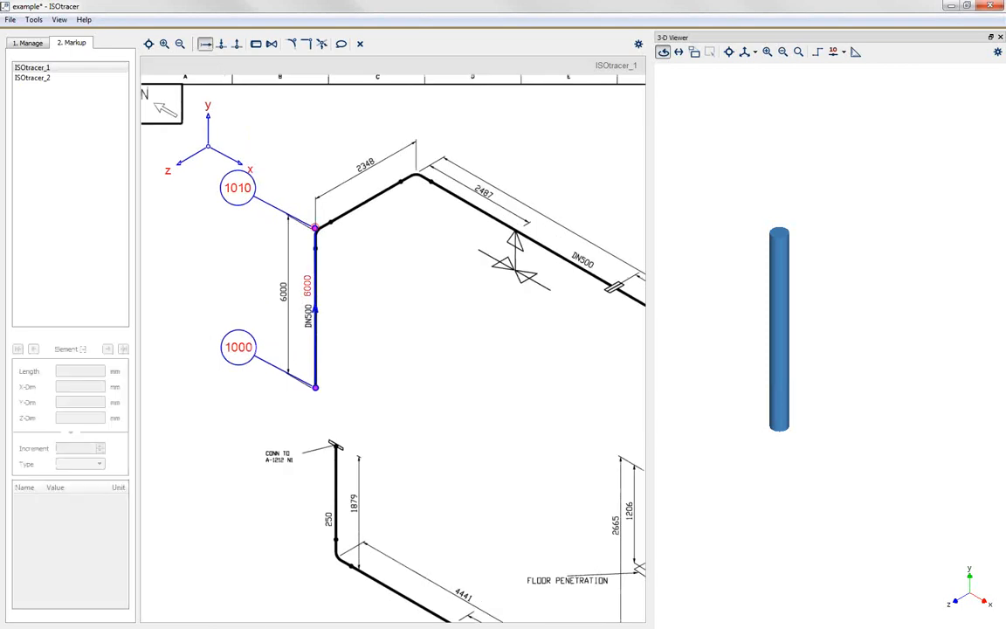
left_click(316, 228)
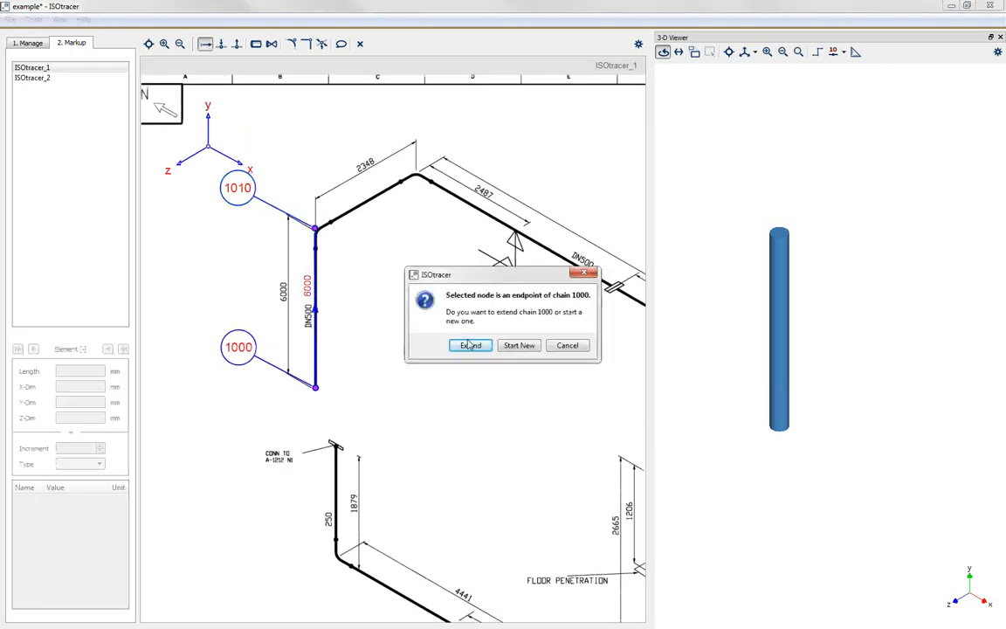
left_click(470, 345)
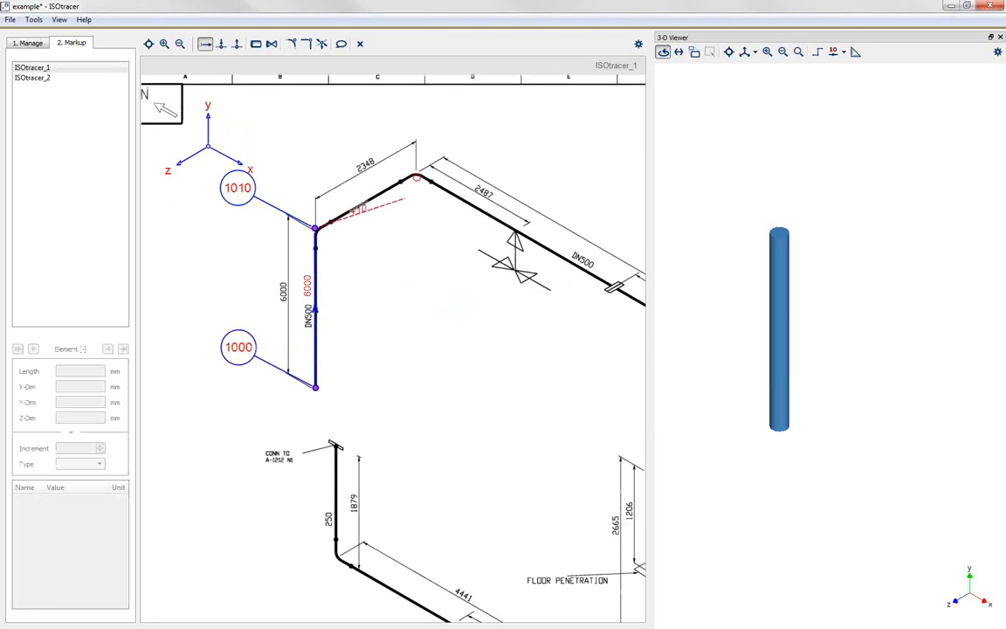
scroll(219, 206, "down", 1)
scroll(219, 206, "down", 2)
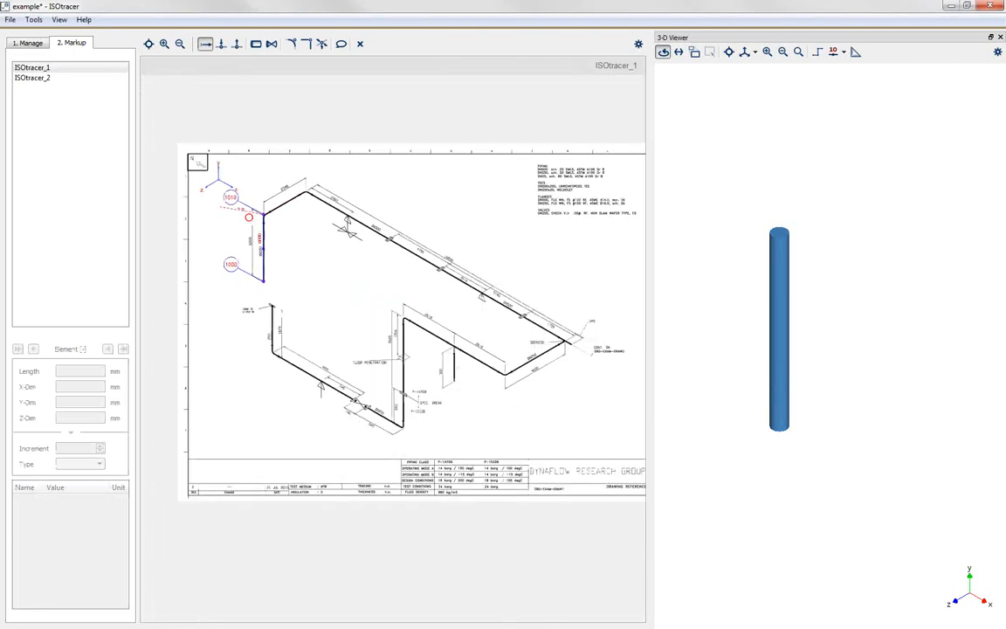
scroll(450, 289, "up", 1)
scroll(450, 288, "down", 1)
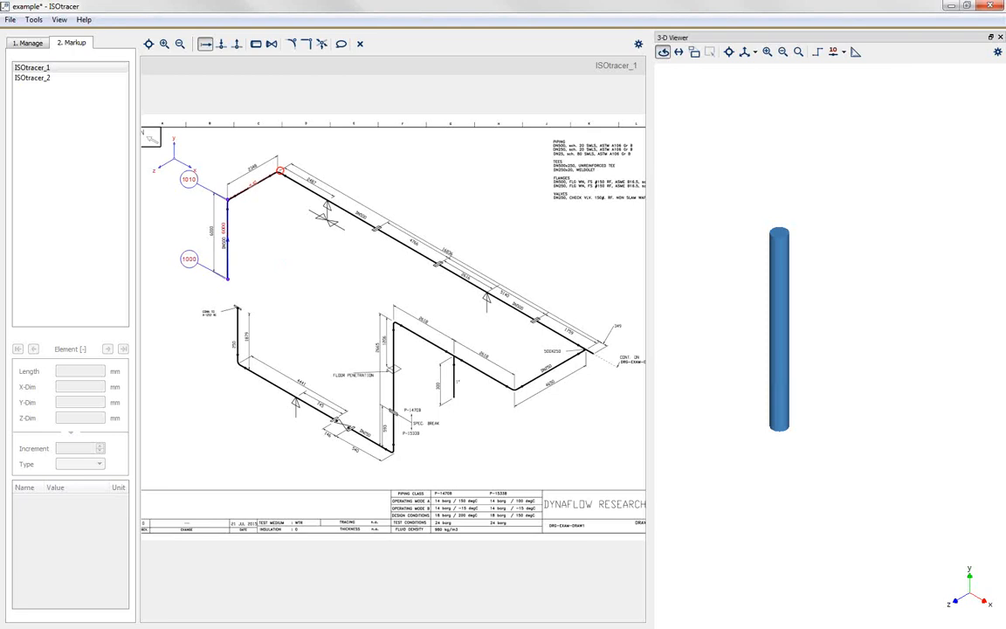
scroll(279, 170, "up", 2)
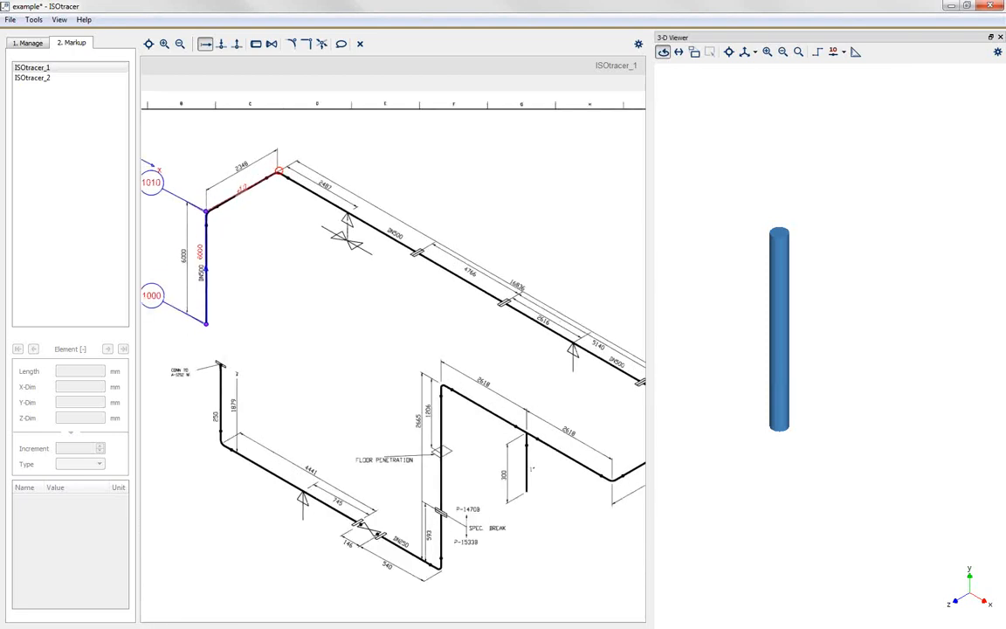
left_click(277, 170)
type("2")
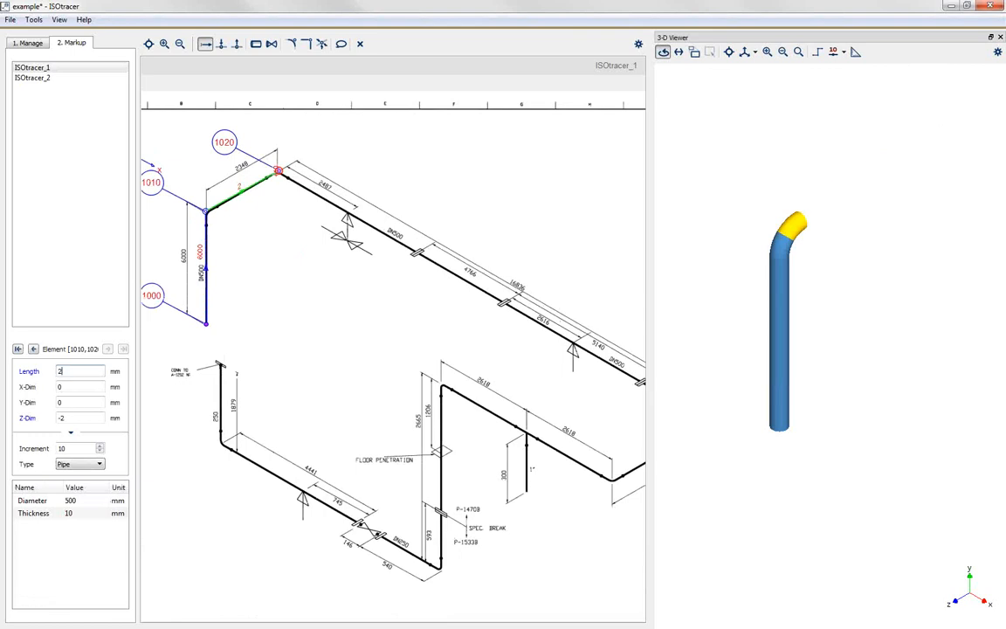
type("348")
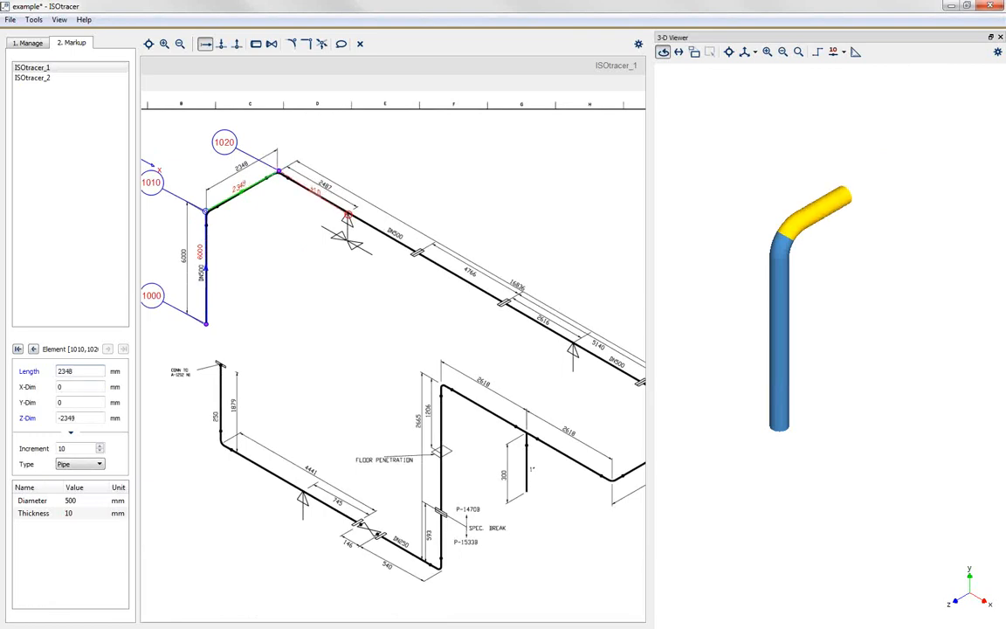
Step: Trace a 2487 mm pipe from node 1020 to the first support and move the 1030 node label clear above the pipe
left_click(347, 215)
type("24")
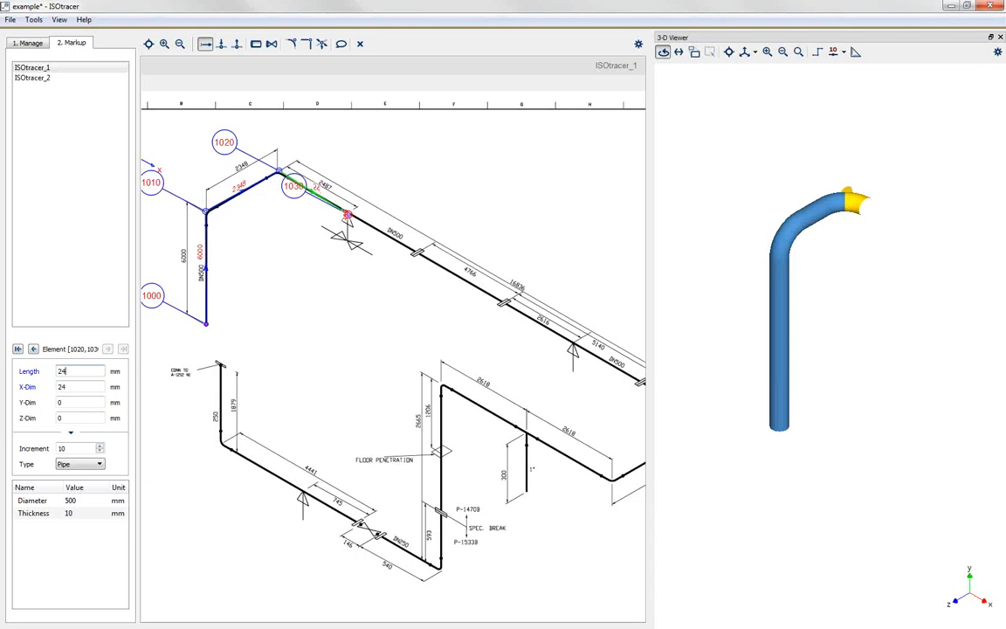
type("87")
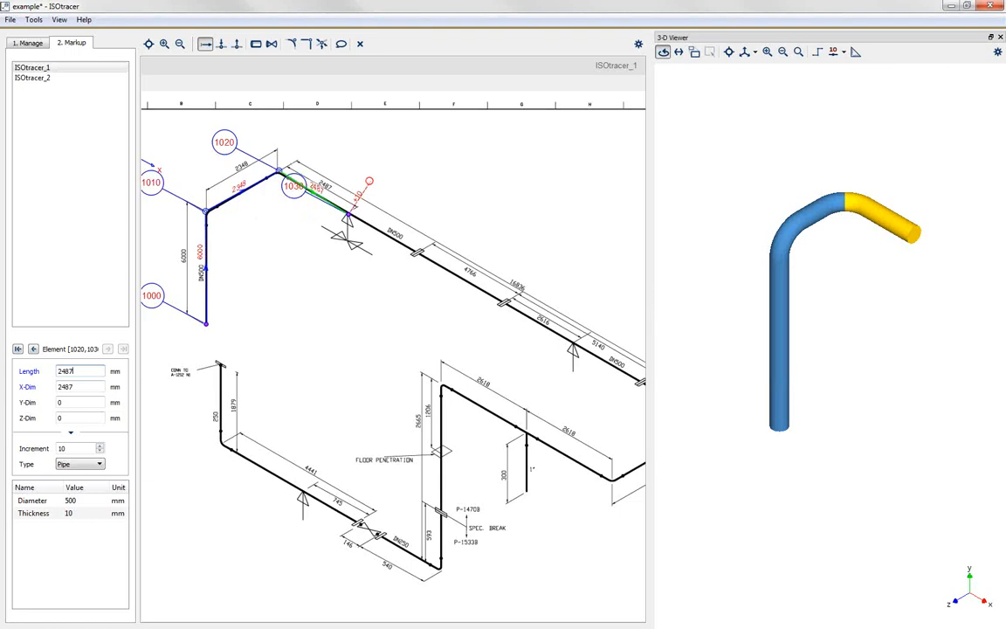
left_click_drag(302, 184, 412, 167)
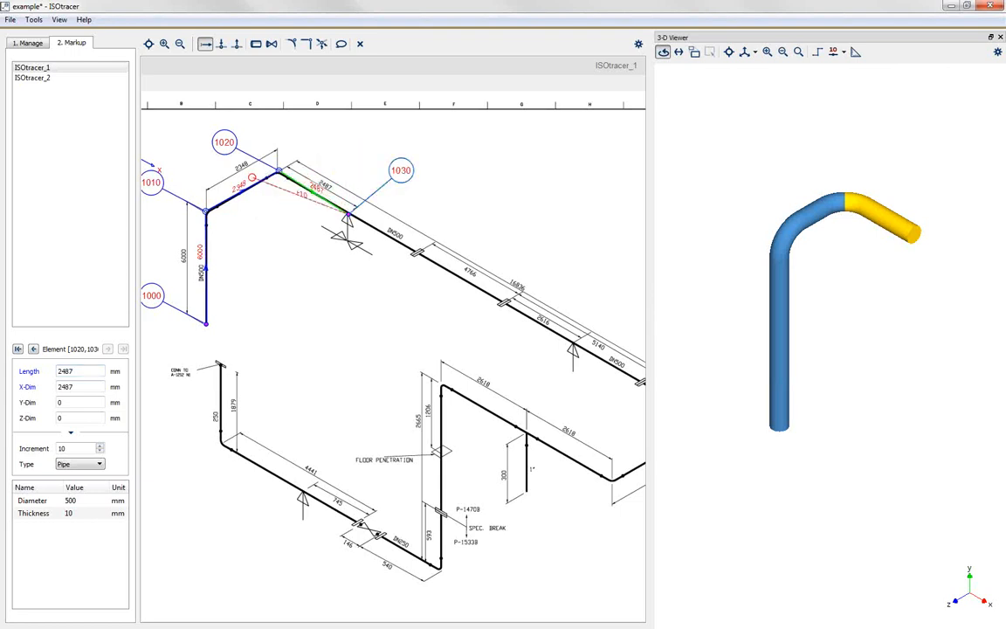
Step: Trace the pipe from node 1030 to the first flange at 2684 mm, and on to the second flange at 4766 mm
scroll(265, 185, "down", 2)
scroll(367, 232, "up", 2)
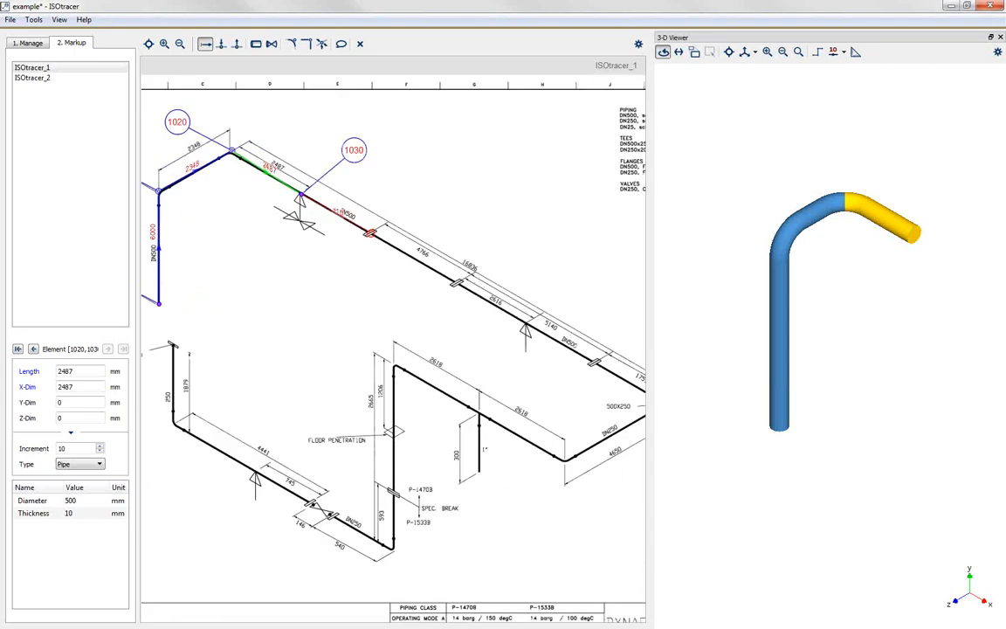
left_click(371, 233)
type("2")
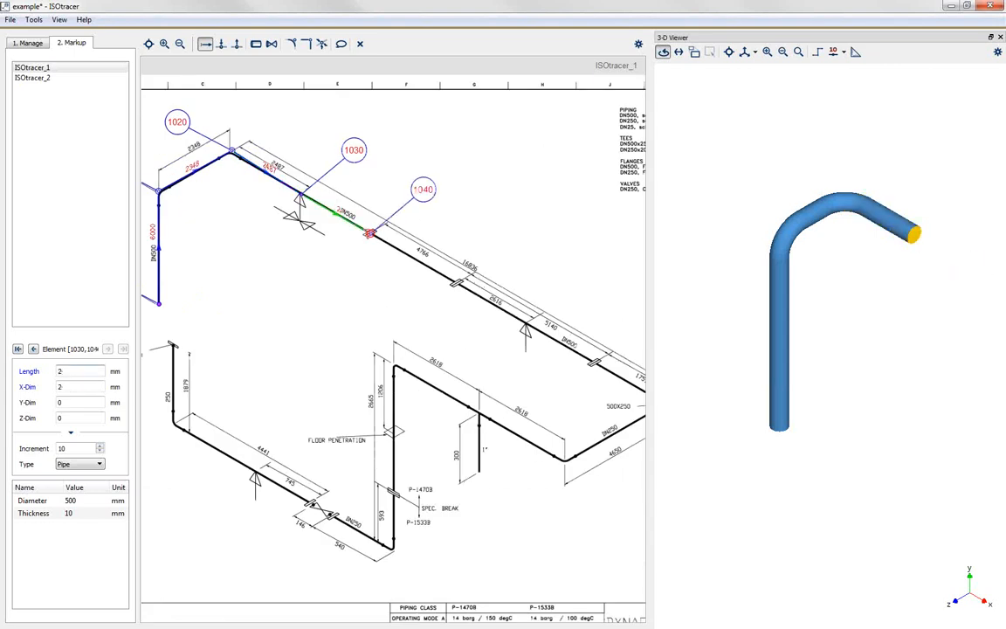
type("654")
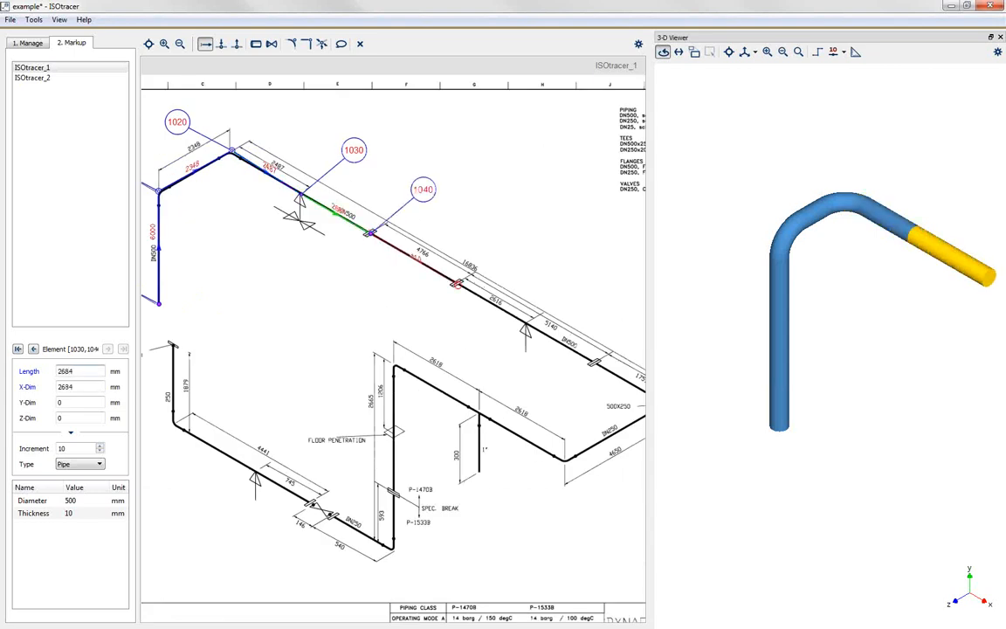
left_click(456, 284)
type("4766")
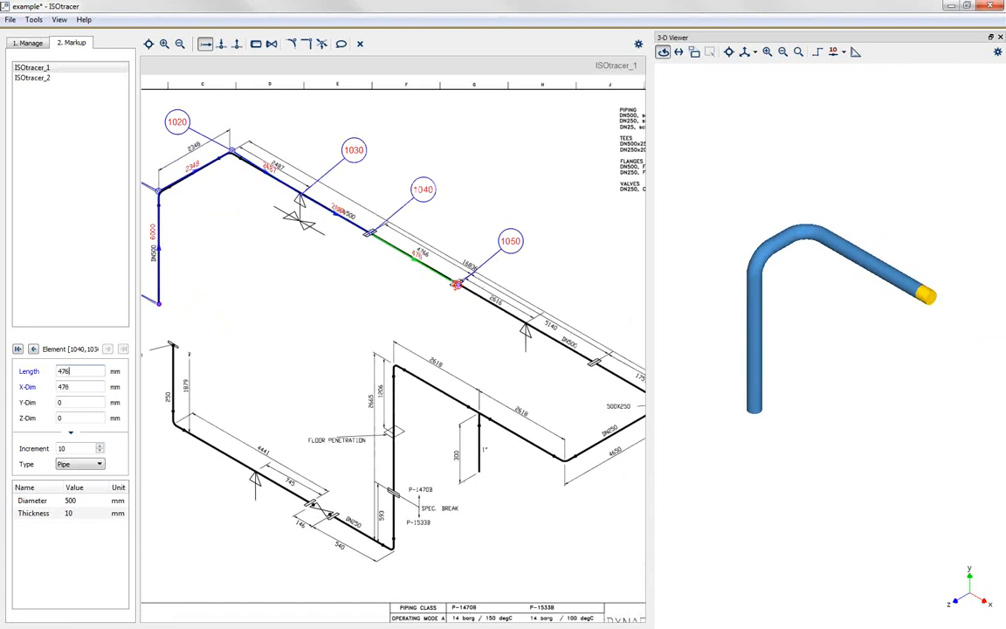
Step: Trace the pipe from node 1050 to the next support at 2616 mm, and on to the third flange at 2524 mm
left_click(526, 322)
type("2616")
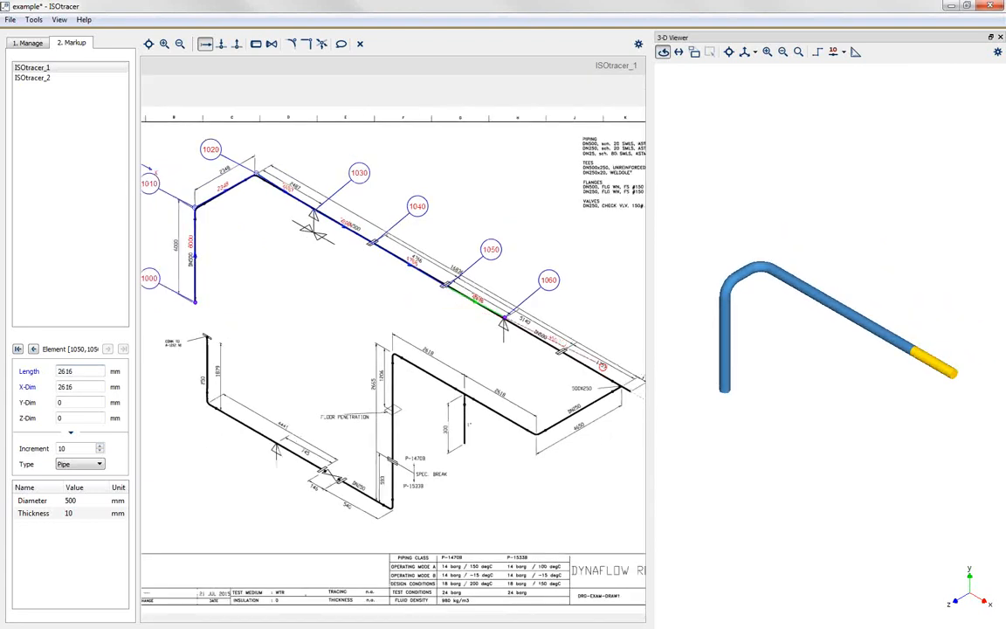
left_click(557, 349)
type("2524")
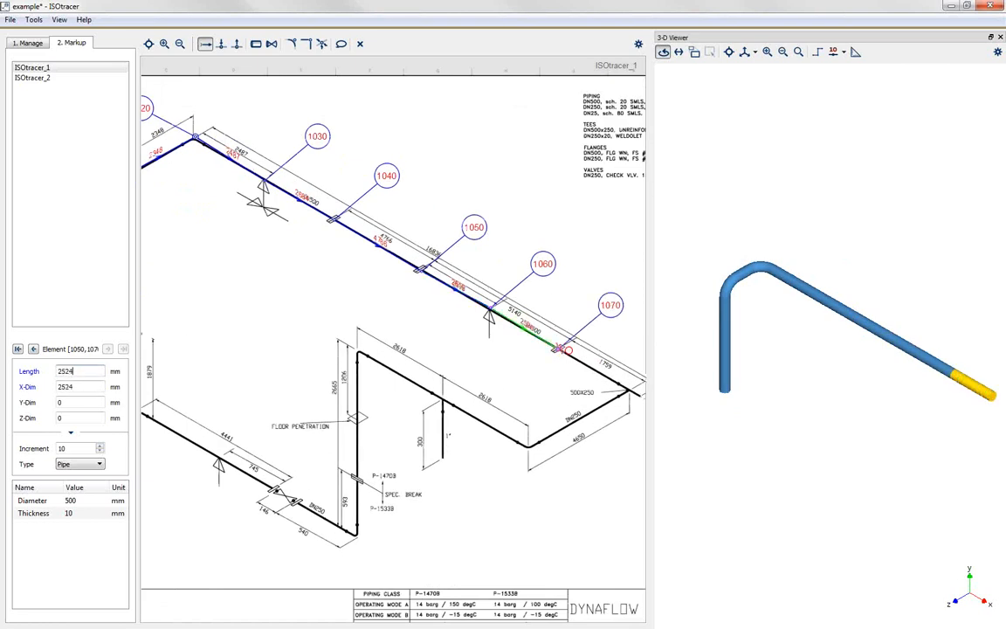
Step: Trace the pipe from node 1070 to the 500x250 tee and set its length to 1759 mm
left_click(627, 391)
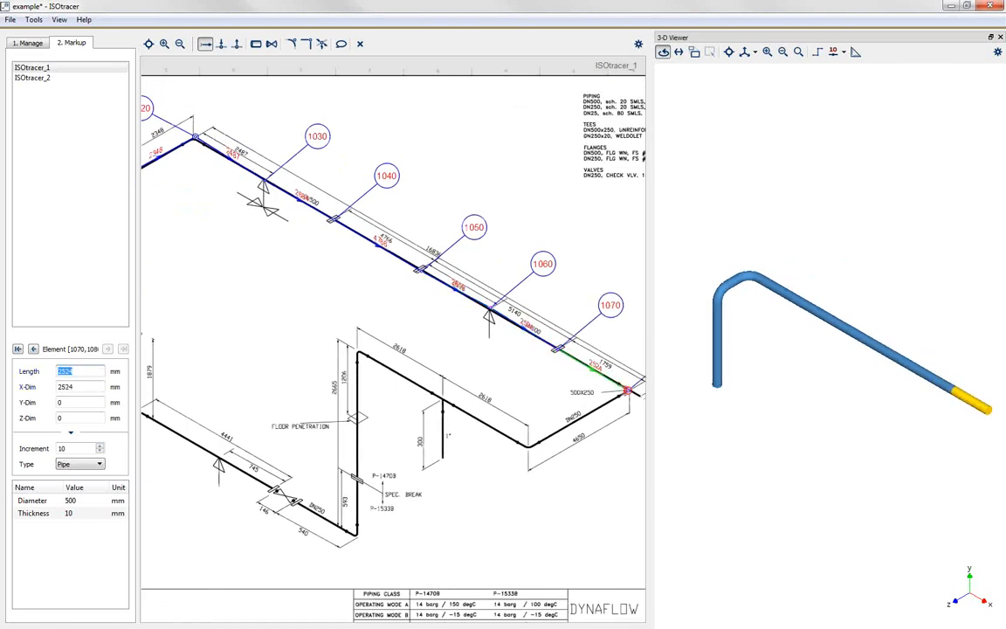
type("1")
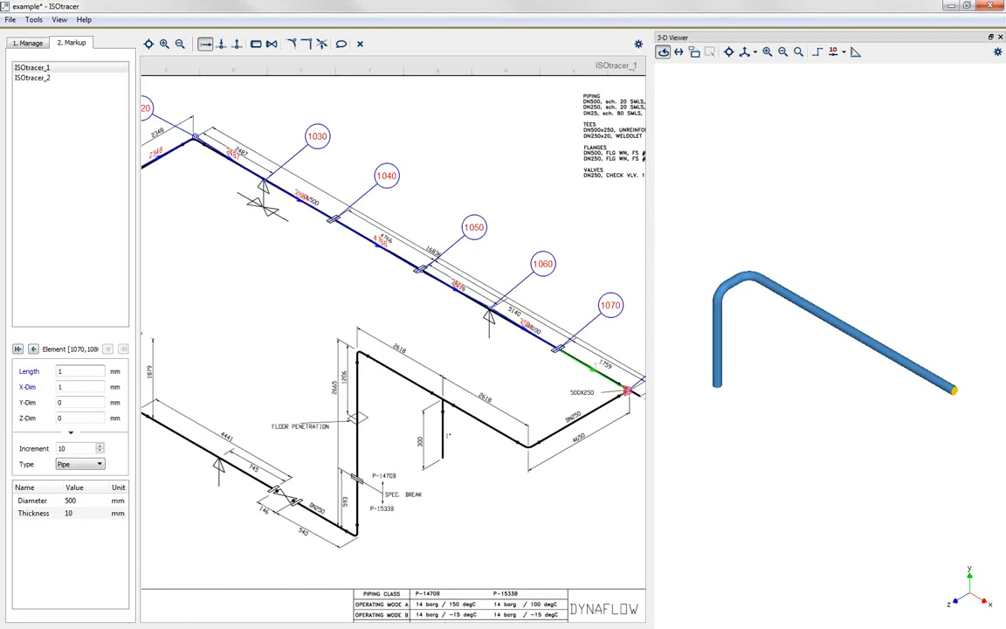
type("759")
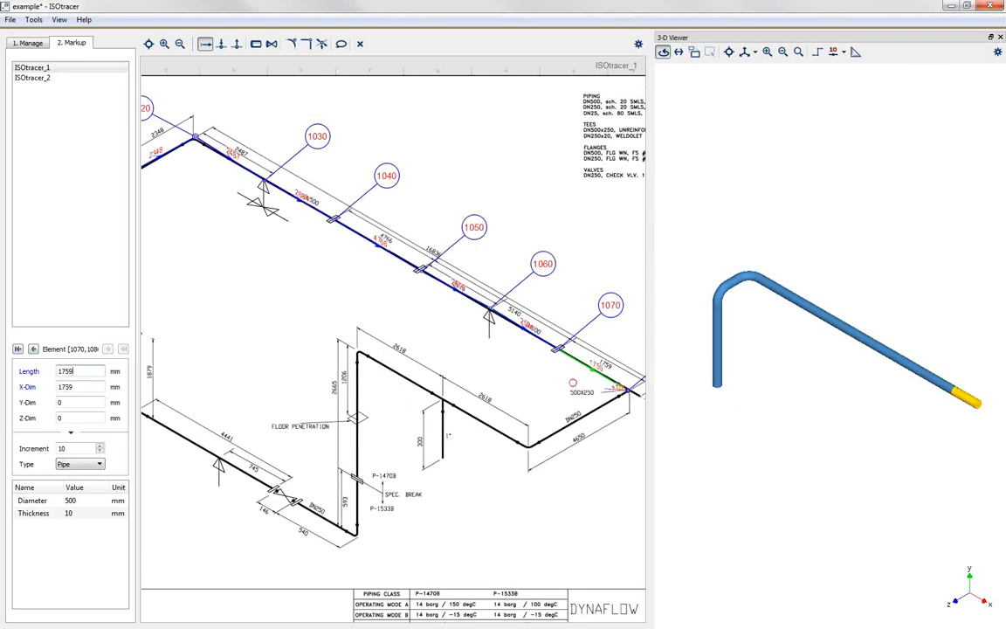
Step: Move the 1080 node label clear above the tee and trace a 349 mm pipe from node 1080 to the drawing's continuation point
scroll(567, 390, "down", 2)
scroll(494, 396, "down", 1)
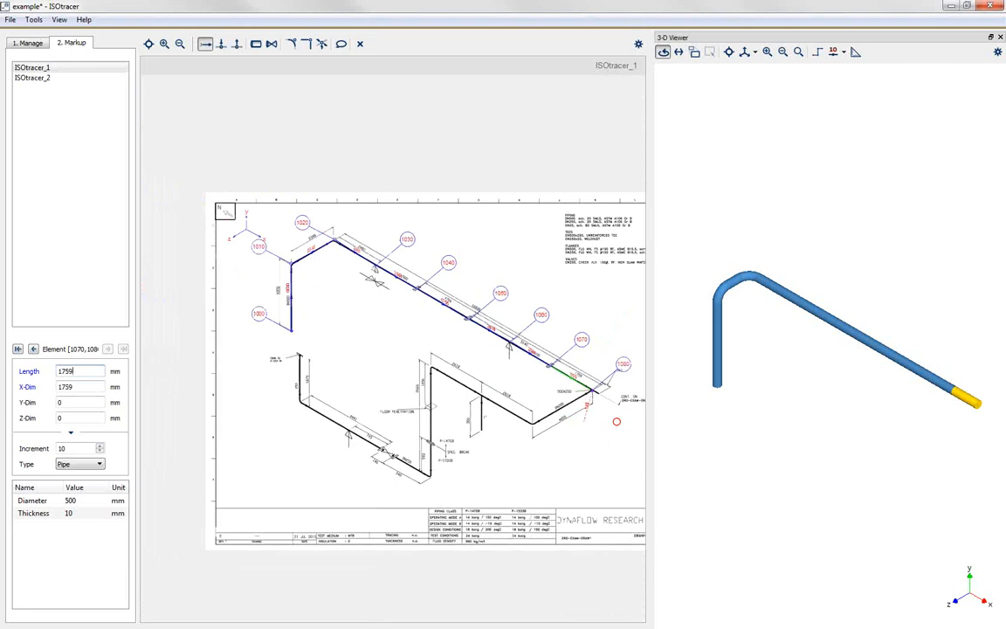
scroll(617, 420, "up", 1)
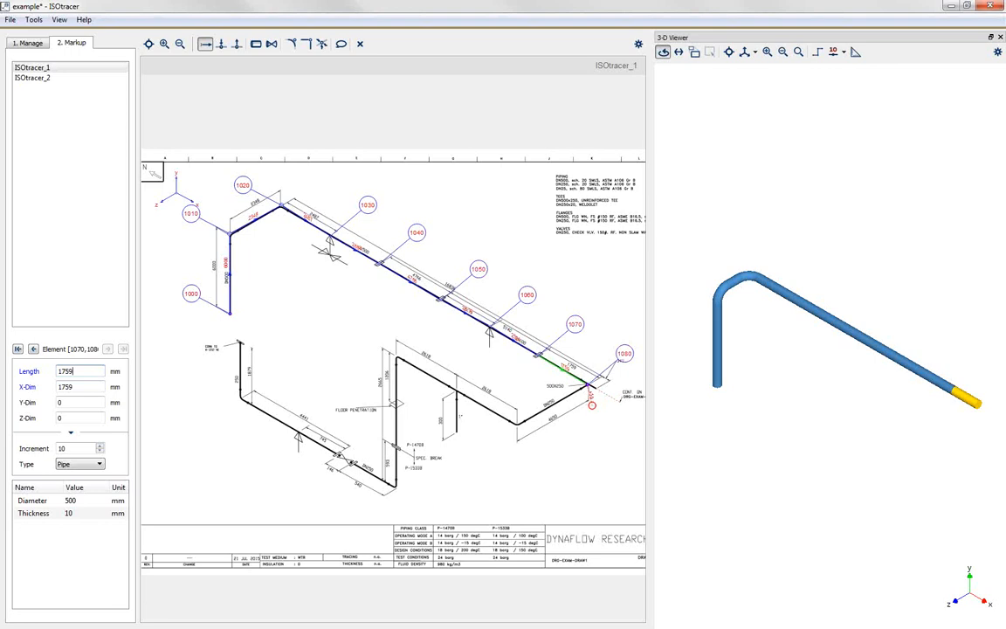
scroll(596, 398, "up", 2)
scroll(599, 396, "up", 3)
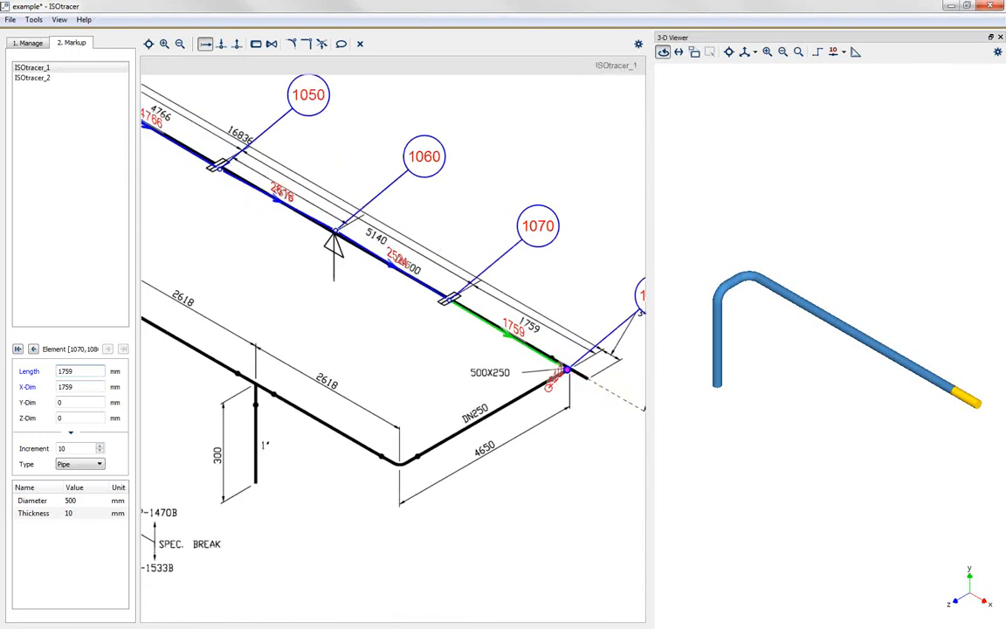
scroll(549, 386, "down", 2)
scroll(616, 394, "up", 2)
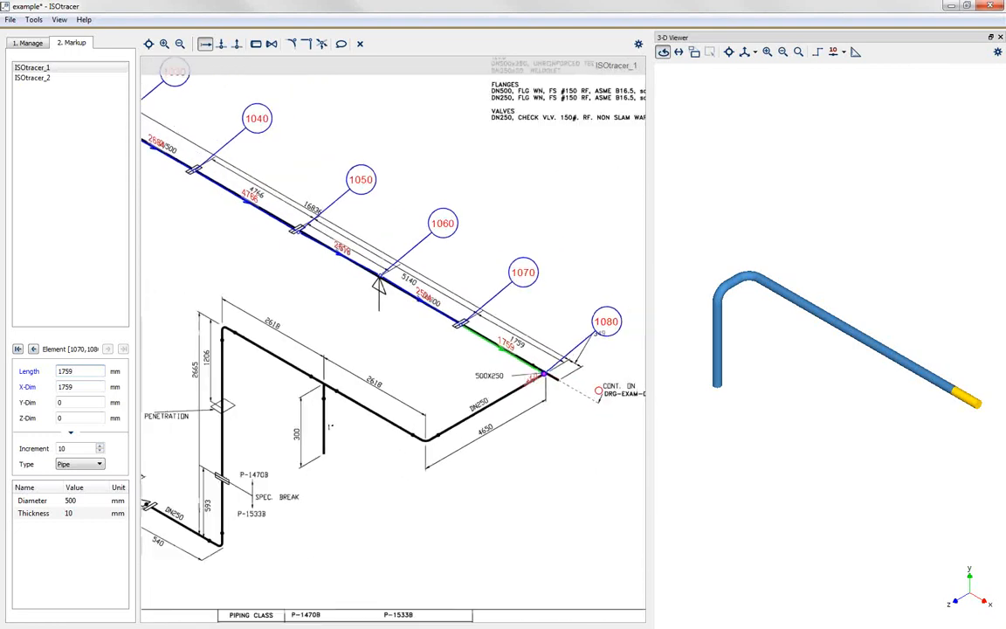
left_click_drag(603, 310, 580, 284)
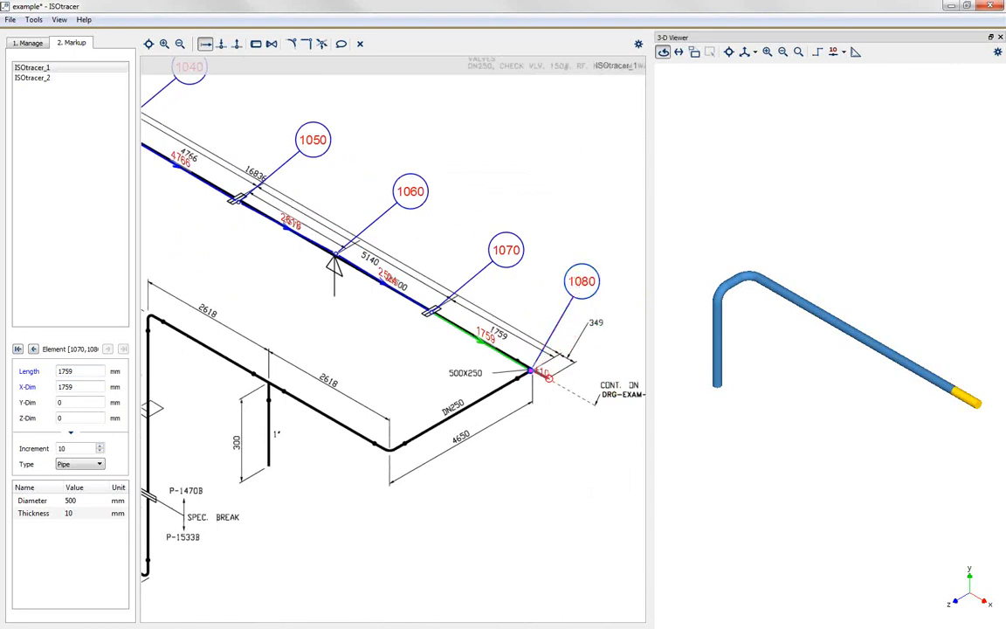
left_click(547, 376)
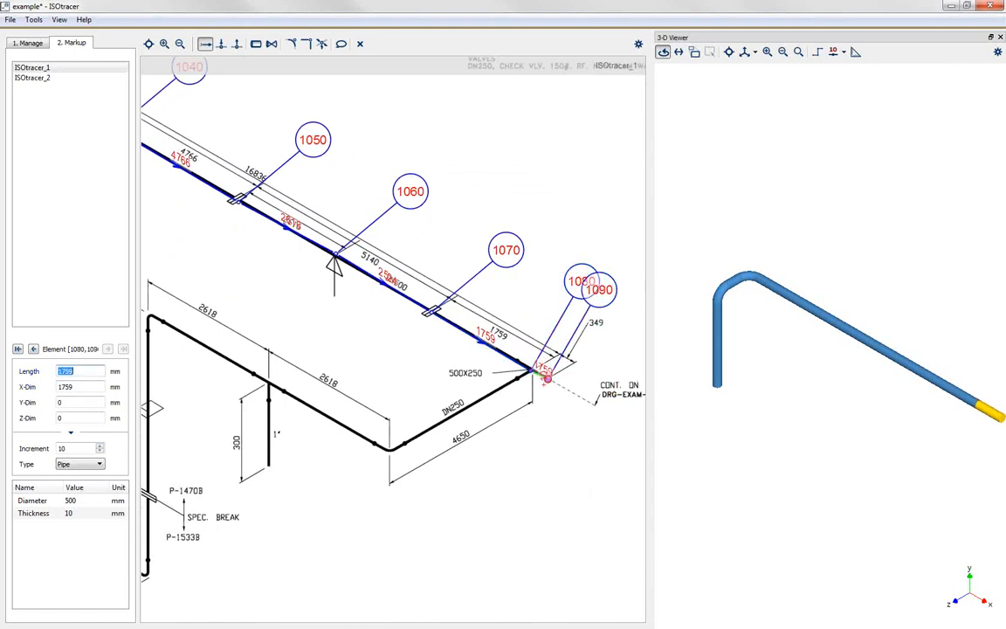
type("349")
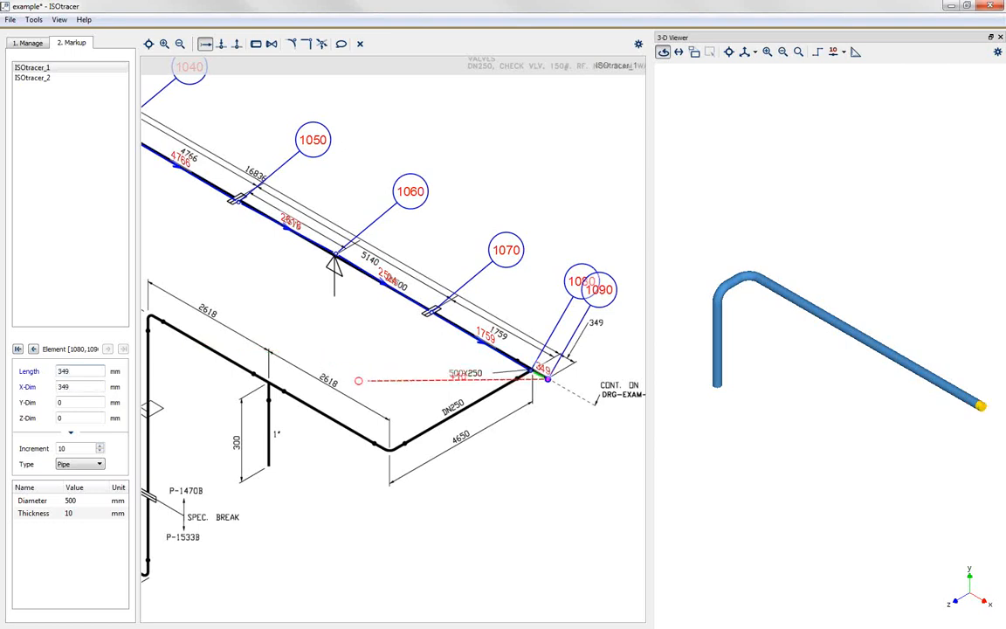
Step: Open the ISOtracer_2 drawing and continue the chain from node 1090 at the pipe's start beside the DRG-EXAM-DRAW1 continuation note
scroll(358, 380, "down", 1)
scroll(358, 381, "down", 1)
scroll(569, 382, "down", 1)
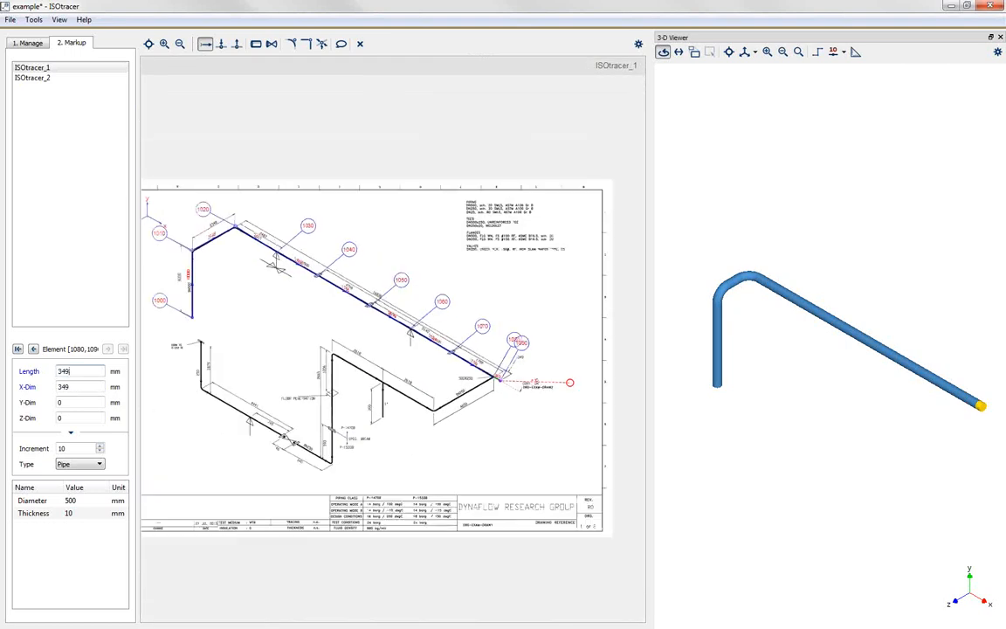
left_click(42, 79)
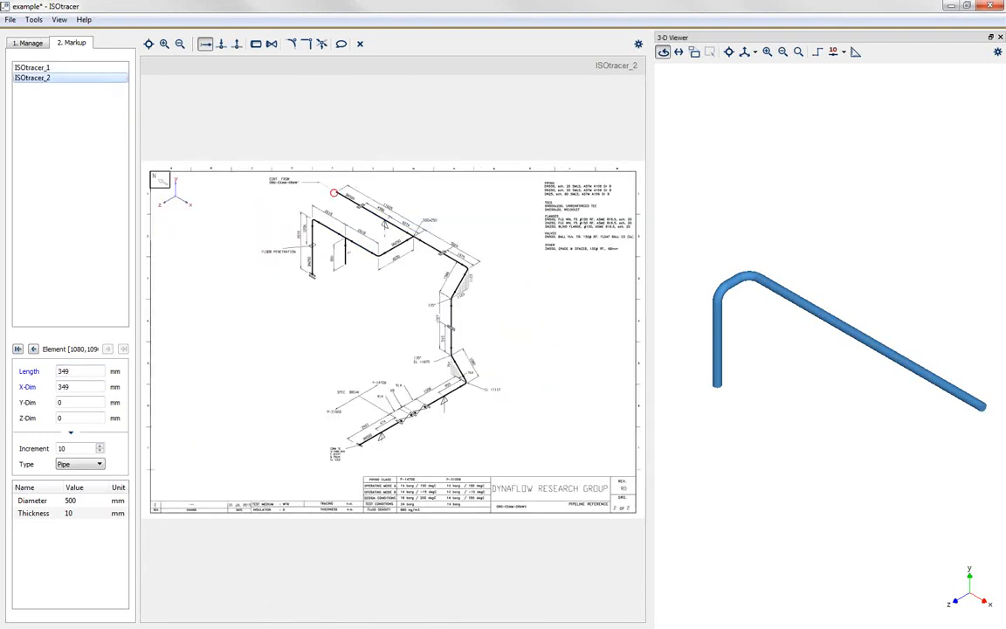
scroll(334, 188, "up", 6)
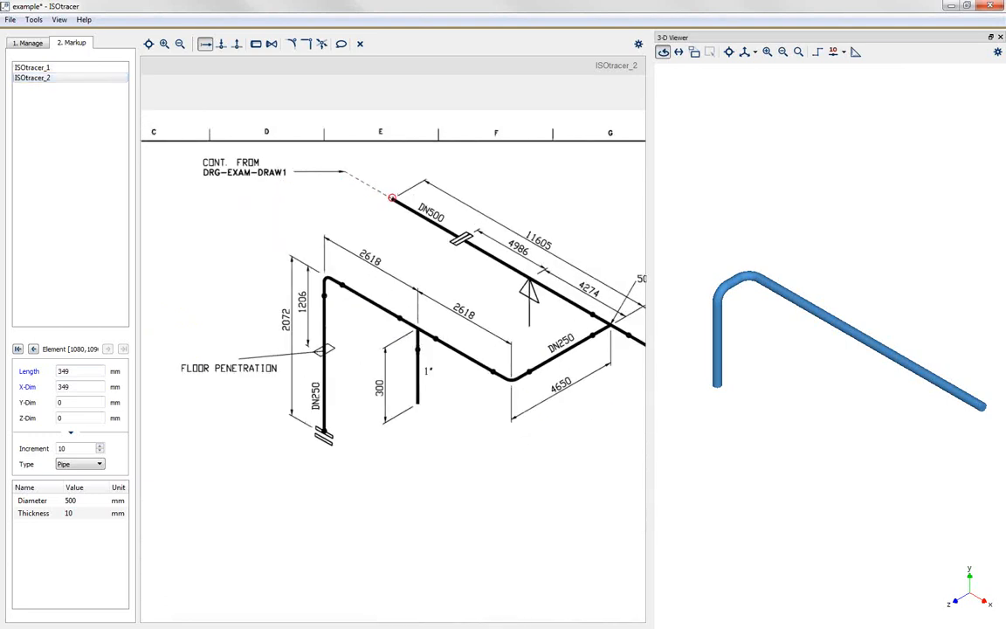
left_click(392, 197)
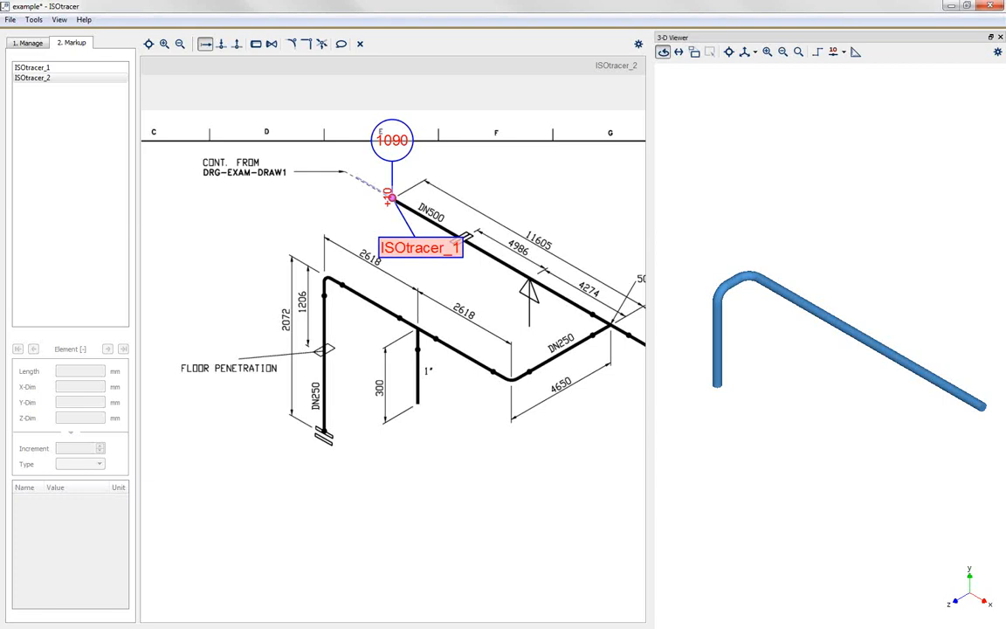
Step: Move the ISOtracer_1 link label beneath the continuation note and the 1090 node label clear above the pipe
left_click_drag(387, 236, 252, 193)
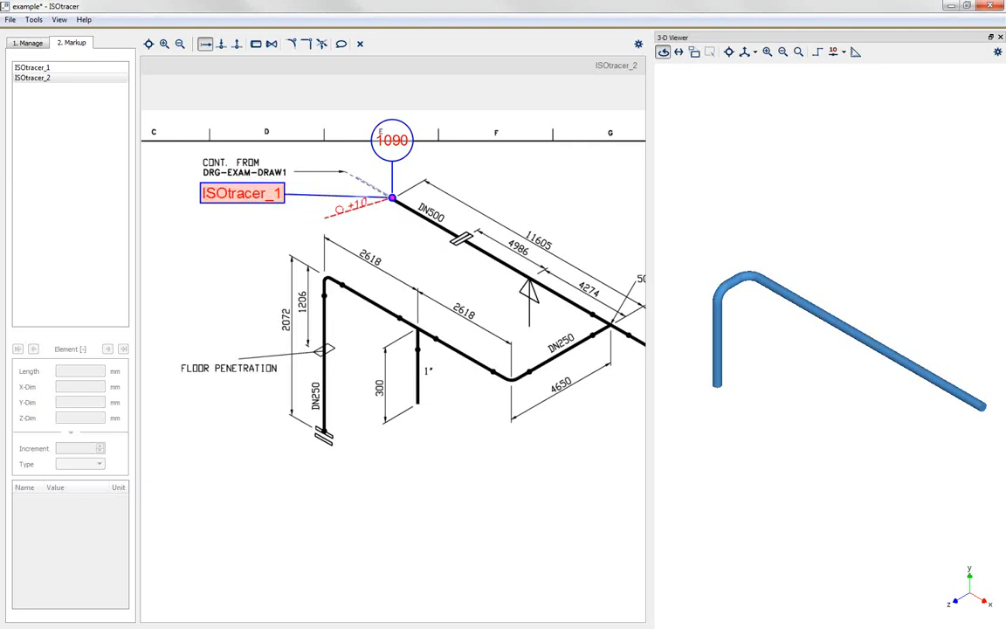
left_click(392, 139)
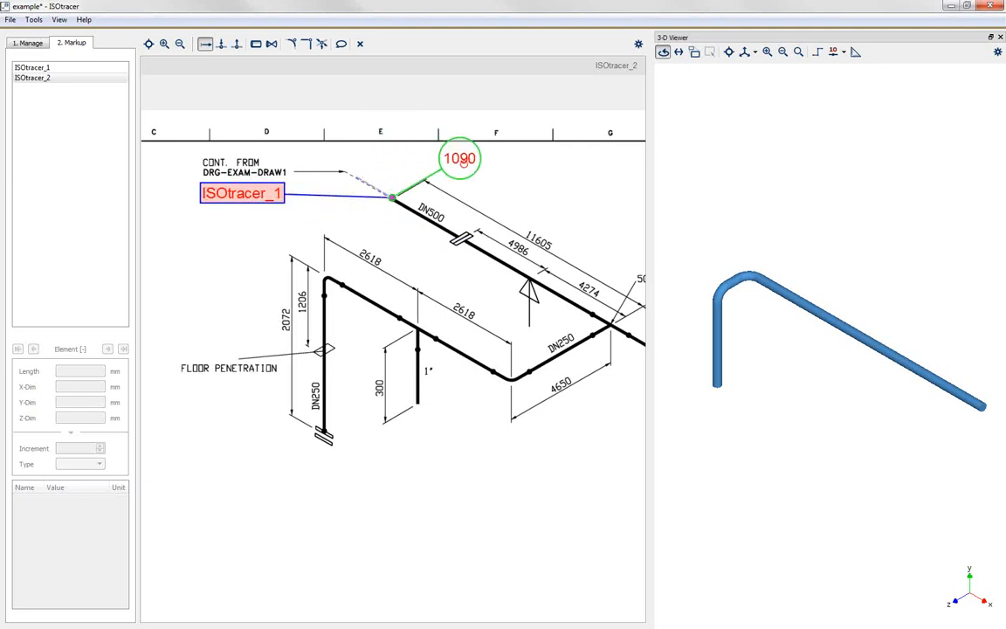
left_click(460, 160)
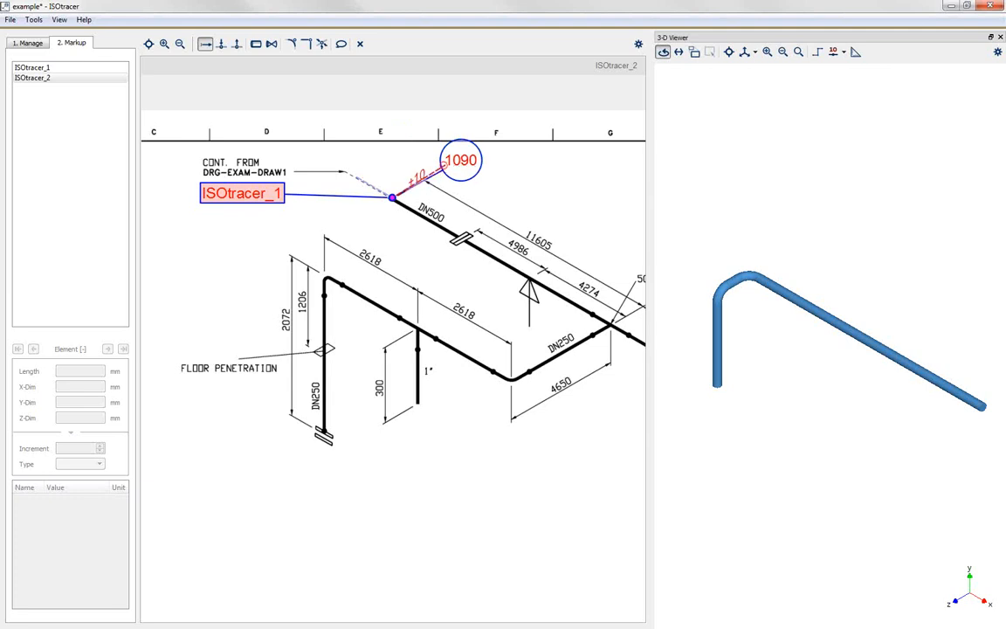
Step: On the ISOtracer_1 drawing, move the 1090 node label beside the 1080 label so they no longer overlap
left_click(39, 68)
scroll(521, 390, "up", 5)
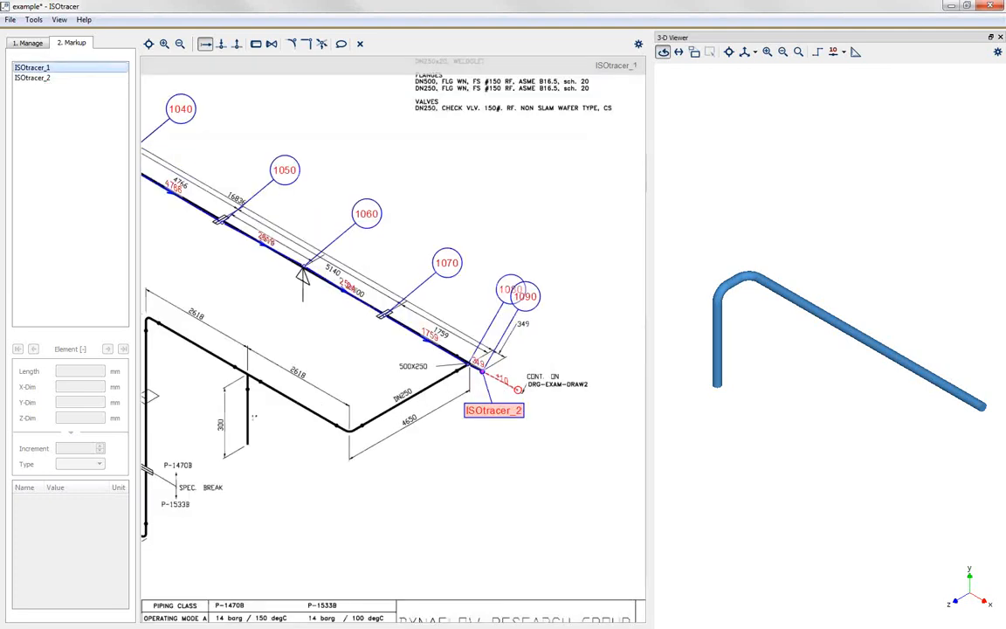
left_click_drag(542, 257, 567, 247)
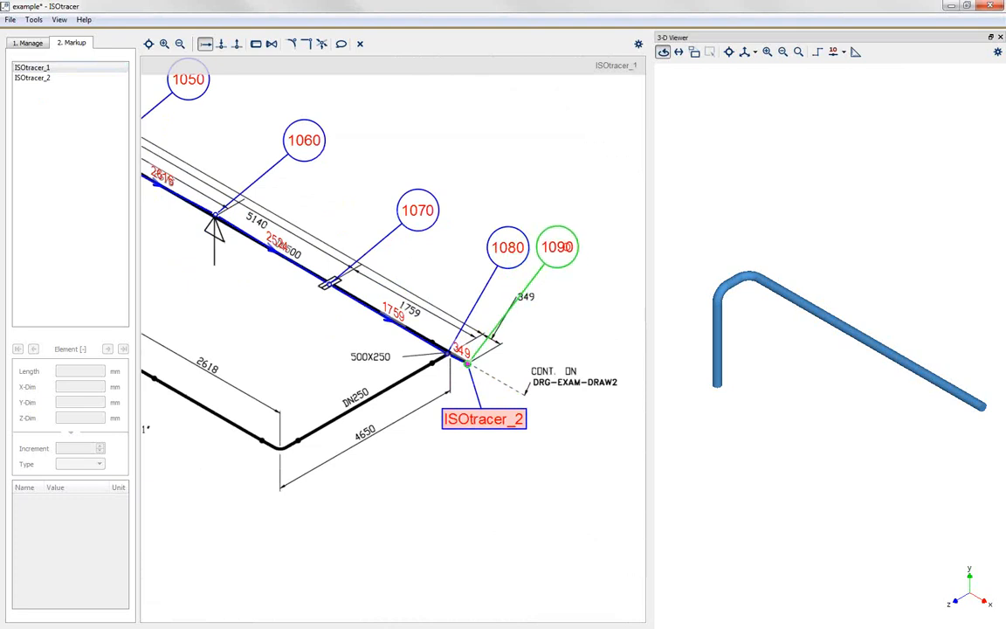
scroll(538, 326, "down", 3)
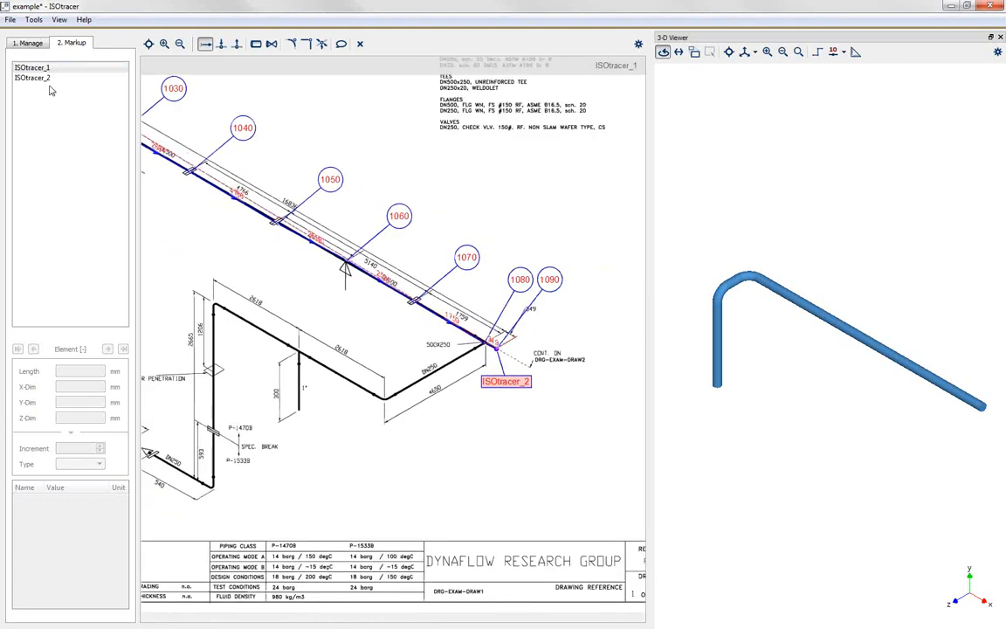
Step: On the ISOtracer_2 drawing, trace a 2345 mm pipe from node 1090 to the first flange
left_click(35, 79)
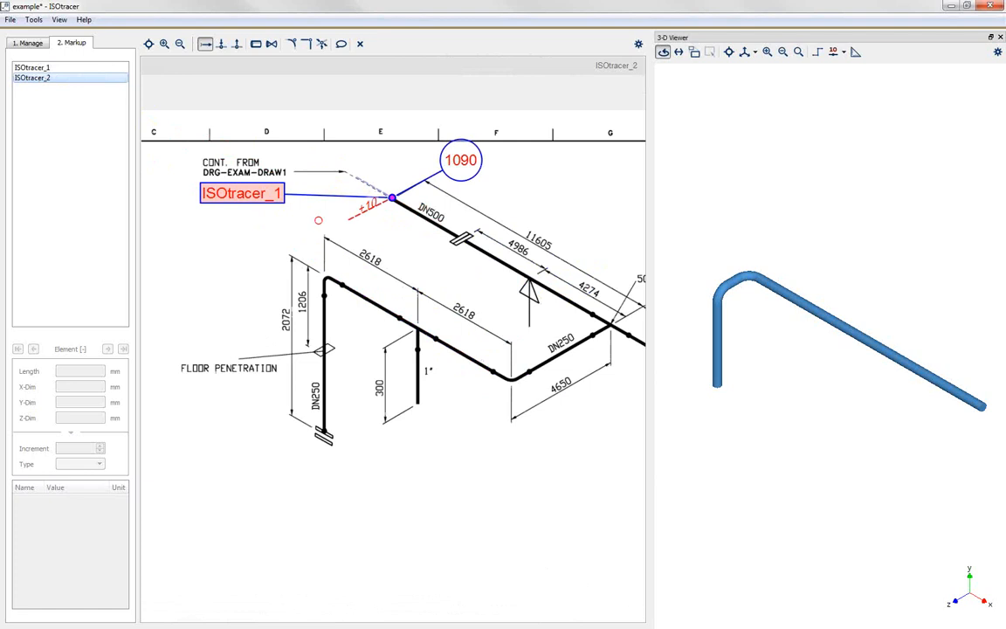
scroll(430, 230, "down", 2)
left_click(425, 236)
type("2")
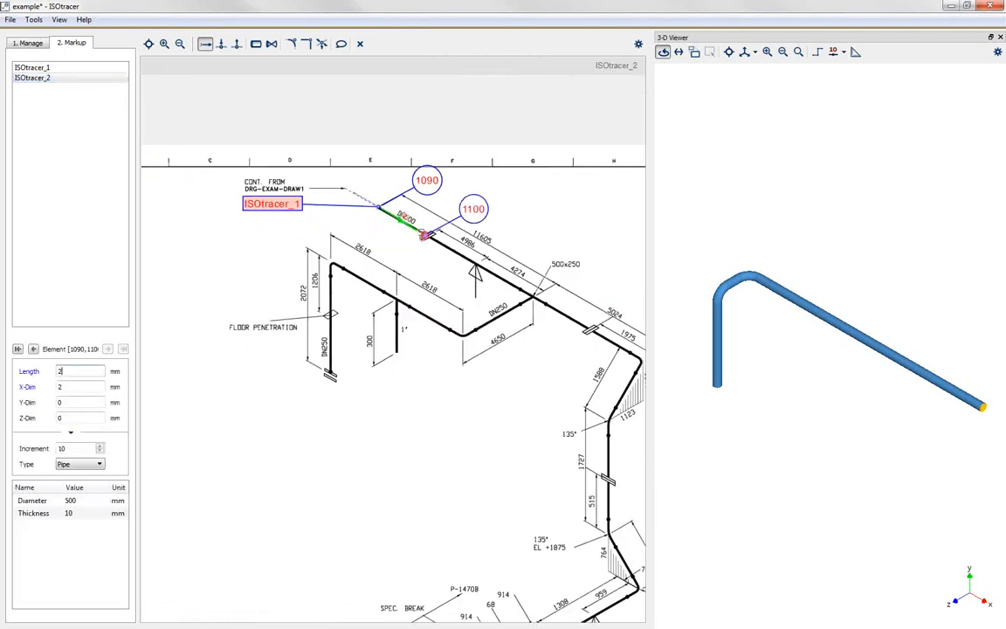
type("345")
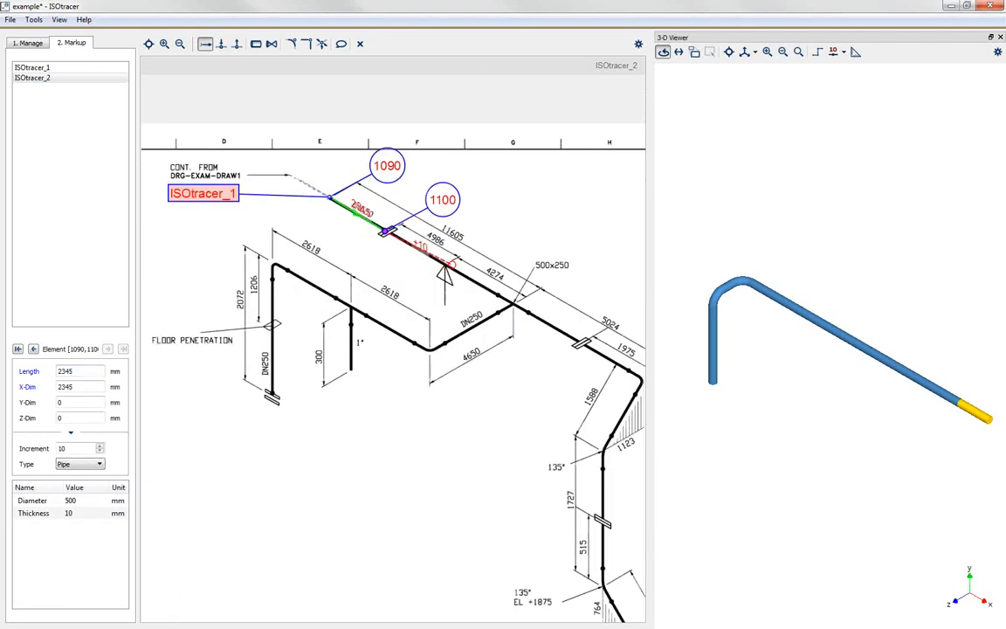
Step: Trace the pipe from node 1100 to the support at 4986 mm, and on to the 500x250 tee at 4274 mm
left_click(447, 264)
type("4986")
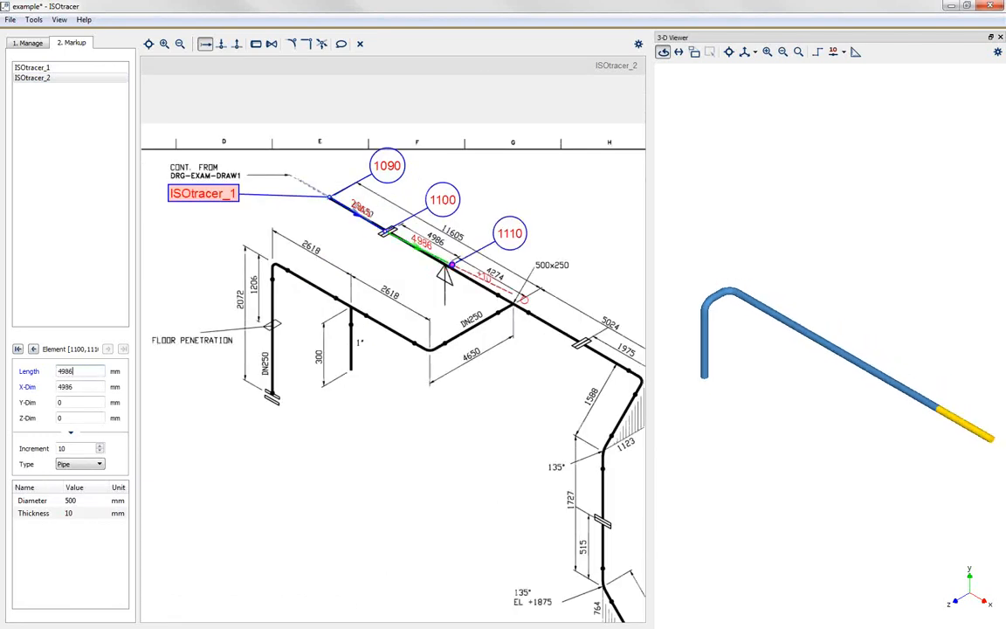
left_click(509, 302)
type("4")
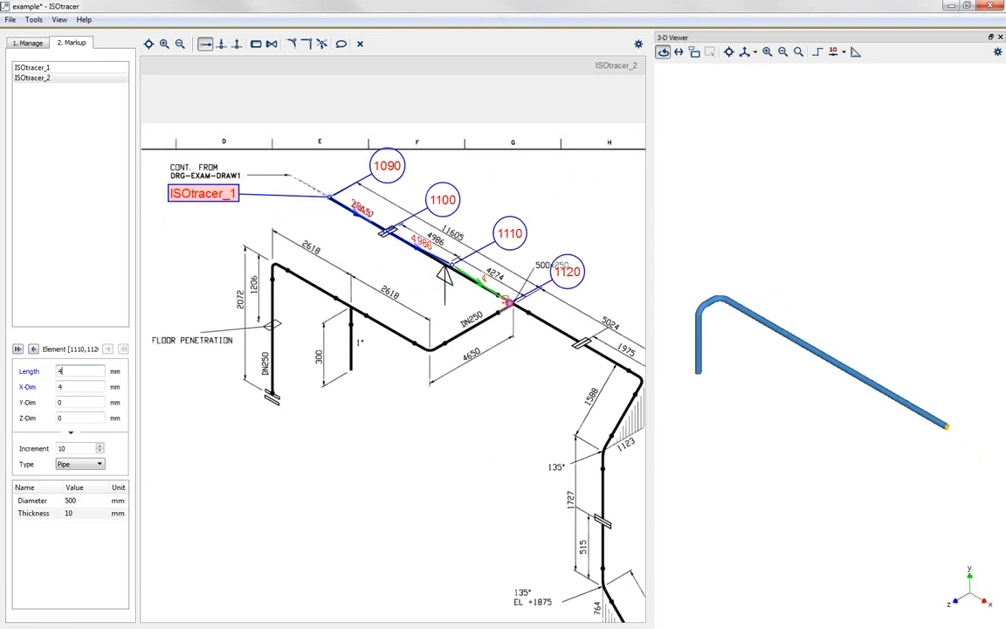
type("274")
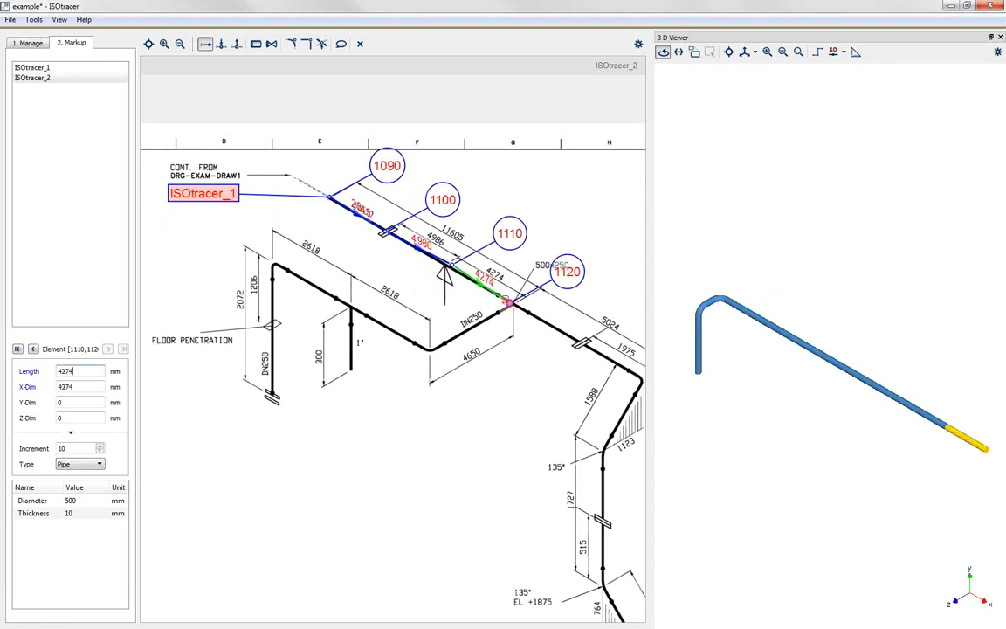
Step: Trace the pipe from node 1120 to the next flange at 3049 mm, and on to the bend at 1975 mm
left_click(580, 344)
type("3049")
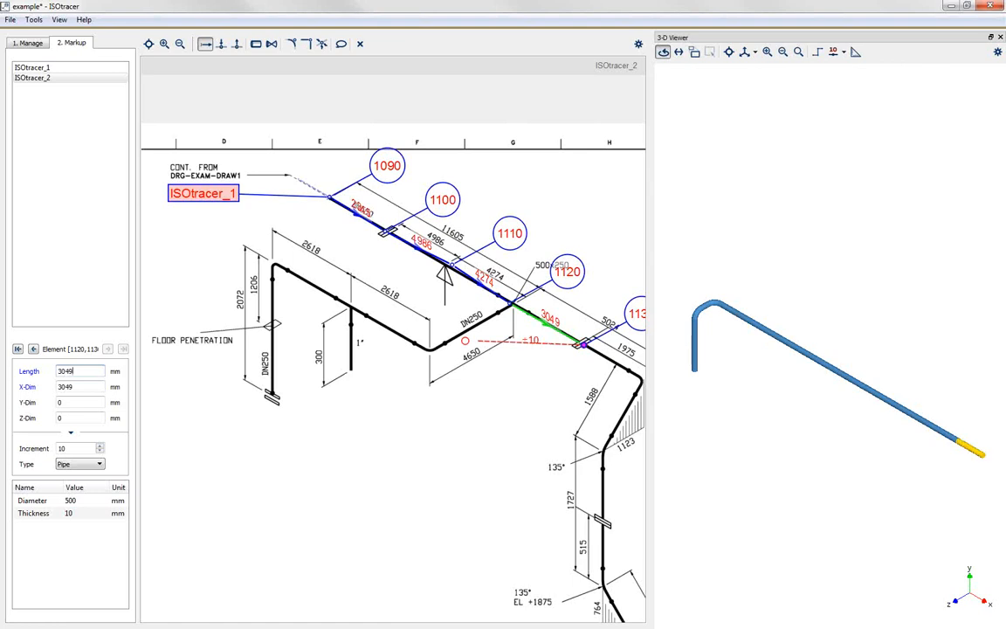
scroll(466, 341, "down", 2)
scroll(587, 351, "up", 3)
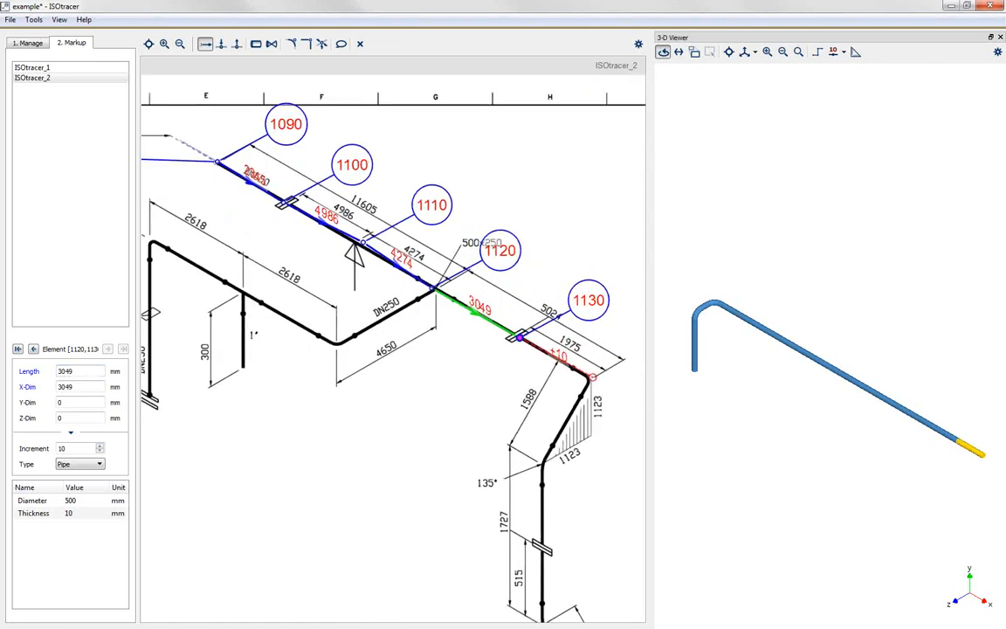
left_click(591, 376)
type("1975")
Step: Trace the skewed pipe from node 1140 to the upper 135° bend, move the 1150 label clear below it, and set the length to 1588 mm
scroll(590, 376, "down", 3)
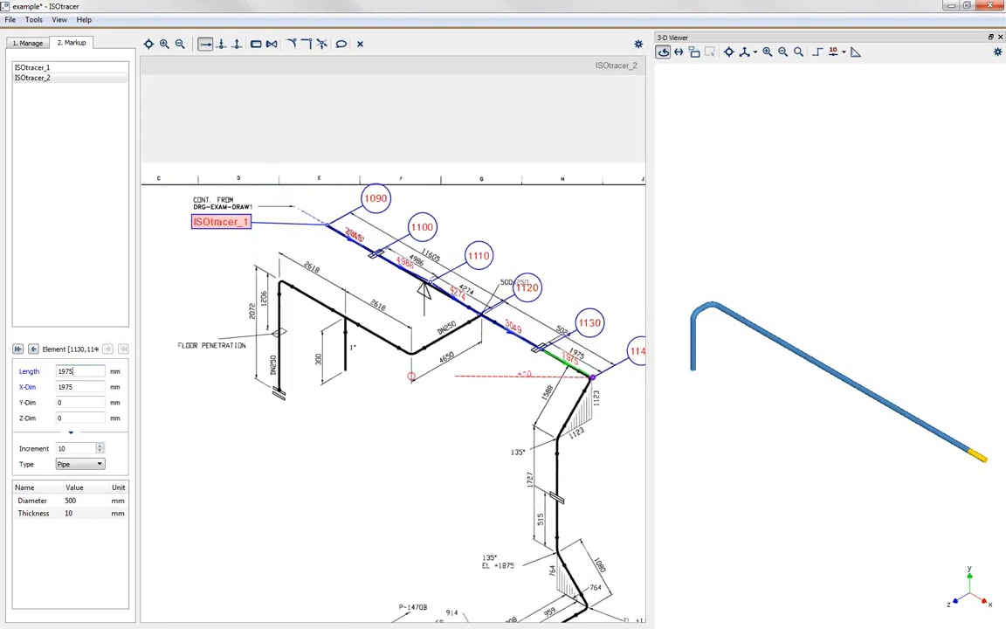
scroll(591, 416, "up", 2)
scroll(591, 416, "up", 1)
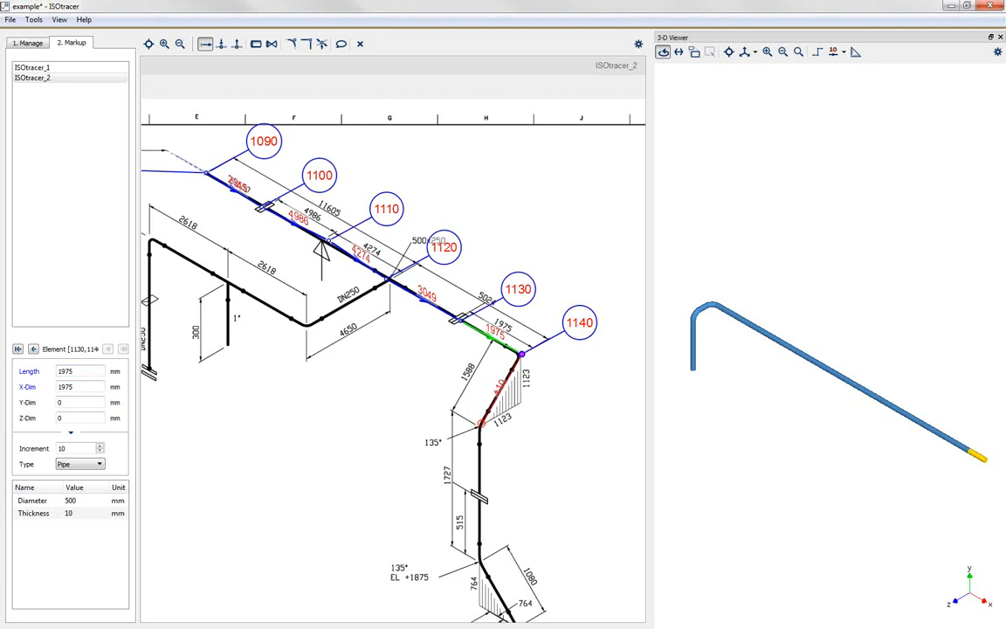
left_click(480, 425)
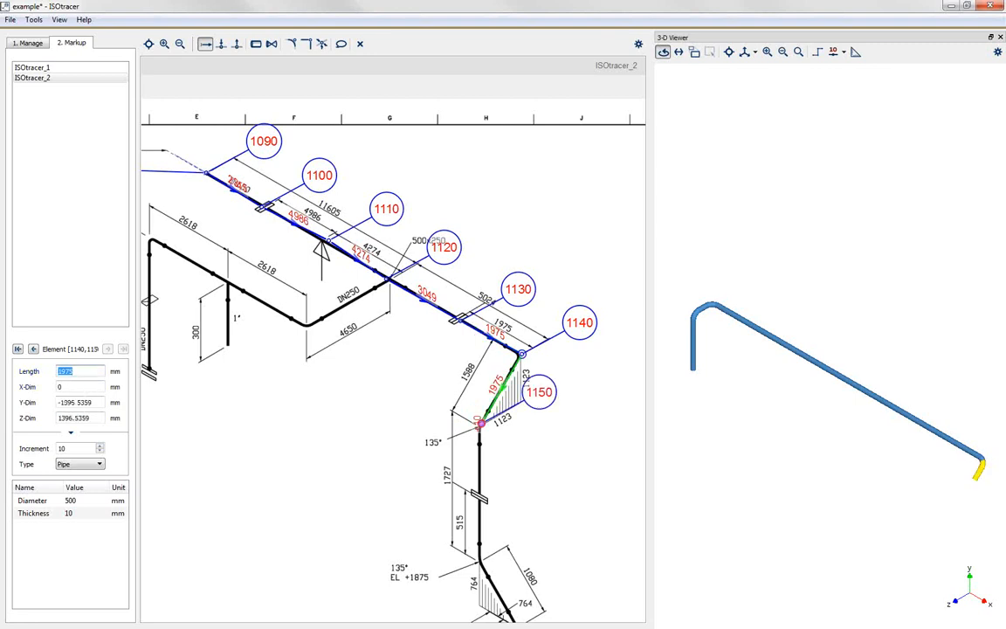
left_click_drag(533, 392, 527, 469)
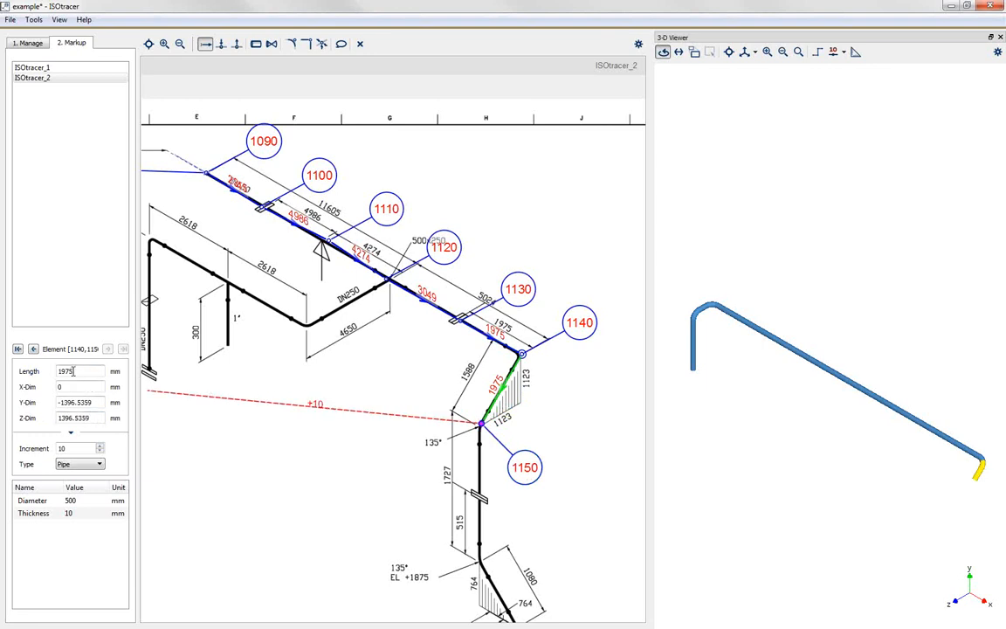
left_click_drag(75, 371, 37, 374)
type("15")
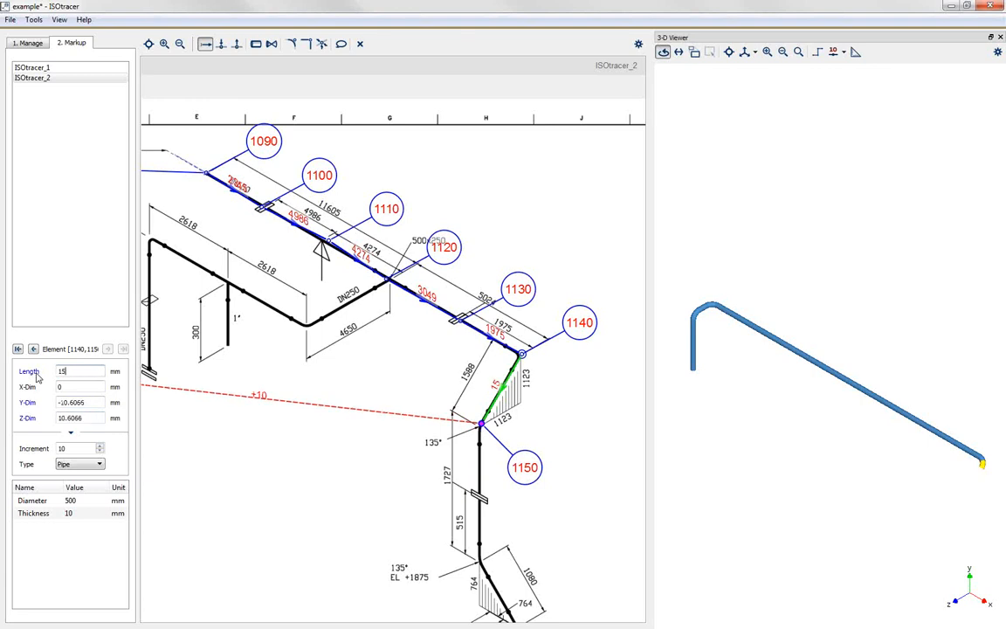
type("88")
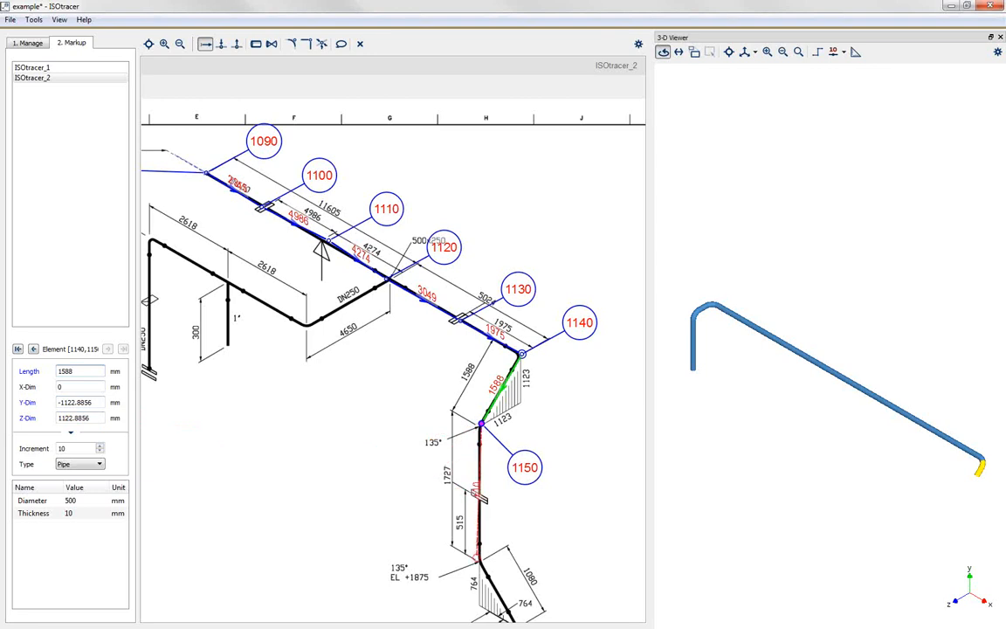
Step: Trace the vertical pipe from node 1150 to the lower 135° bend at 1727 mm, and the skewed pipe to the EL +1112 bend at 1080 mm
left_click(479, 557)
type("1727")
scroll(317, 396, "down", 2)
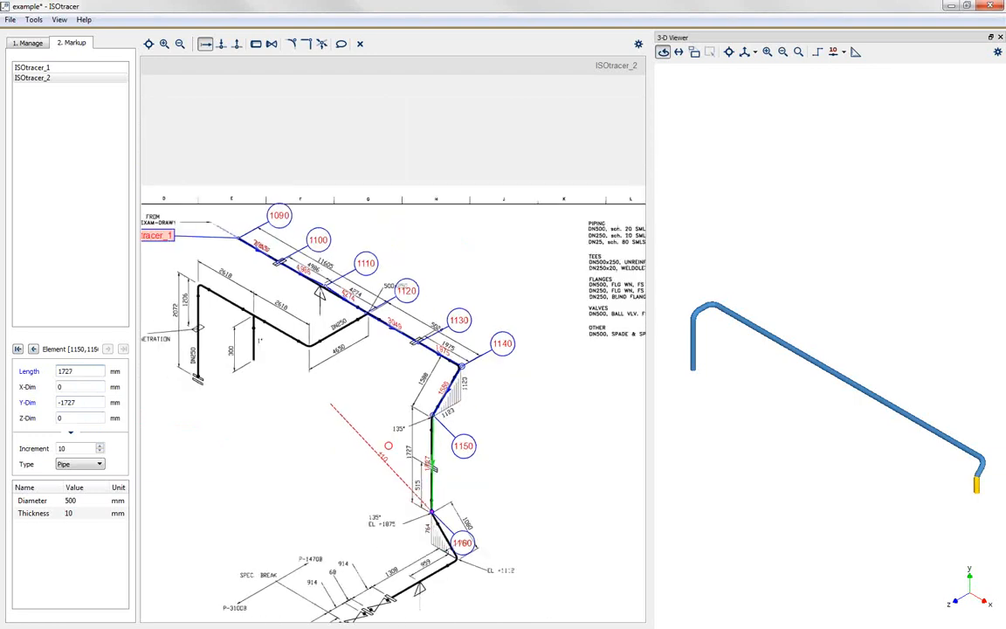
scroll(453, 561, "up", 3)
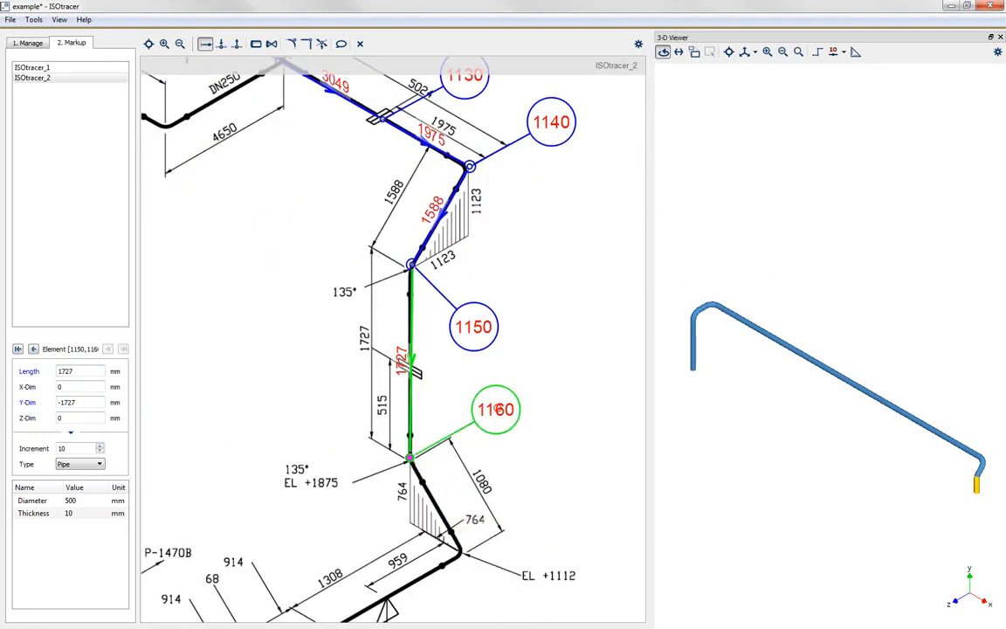
left_click(457, 550)
type("1080")
scroll(559, 360, "down", 1)
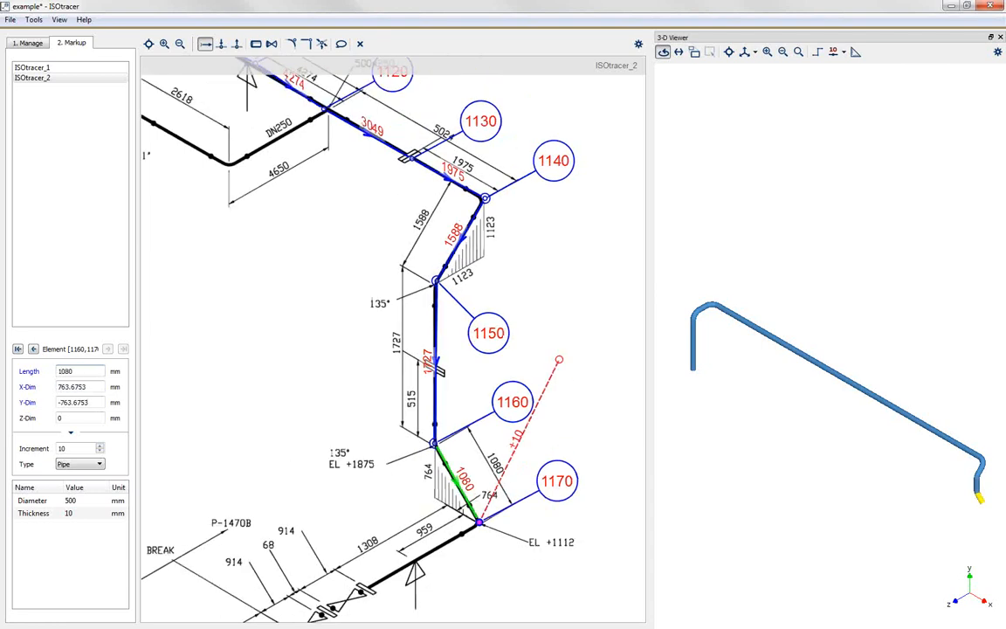
scroll(559, 359, "down", 3)
scroll(442, 508, "up", 3)
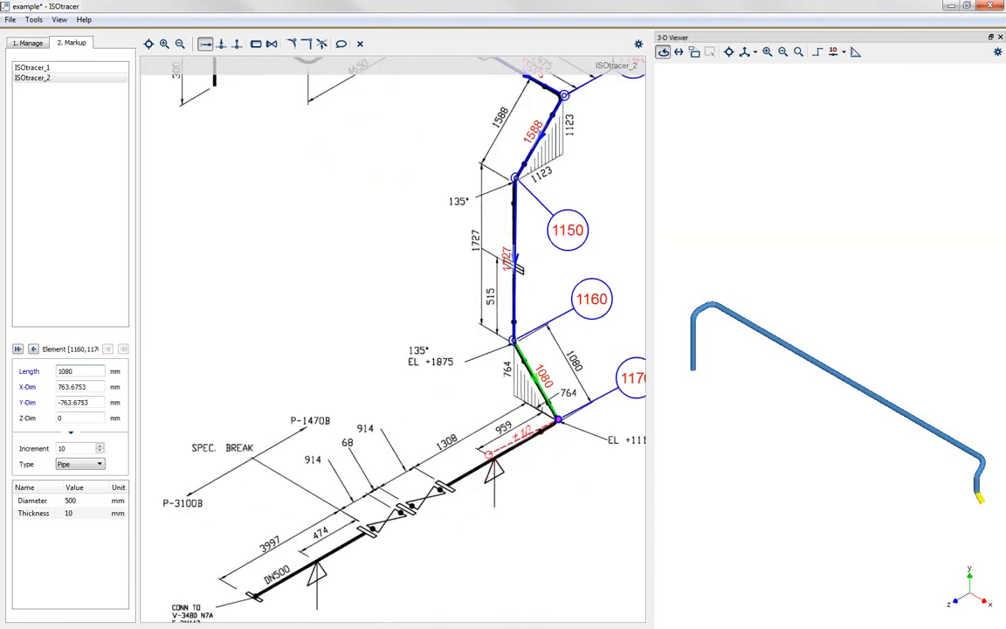
Step: Trace the pipe from node 1170 to the support at 959 mm, and on to the first valve's flange at 500 mm
left_click(489, 455)
type("959")
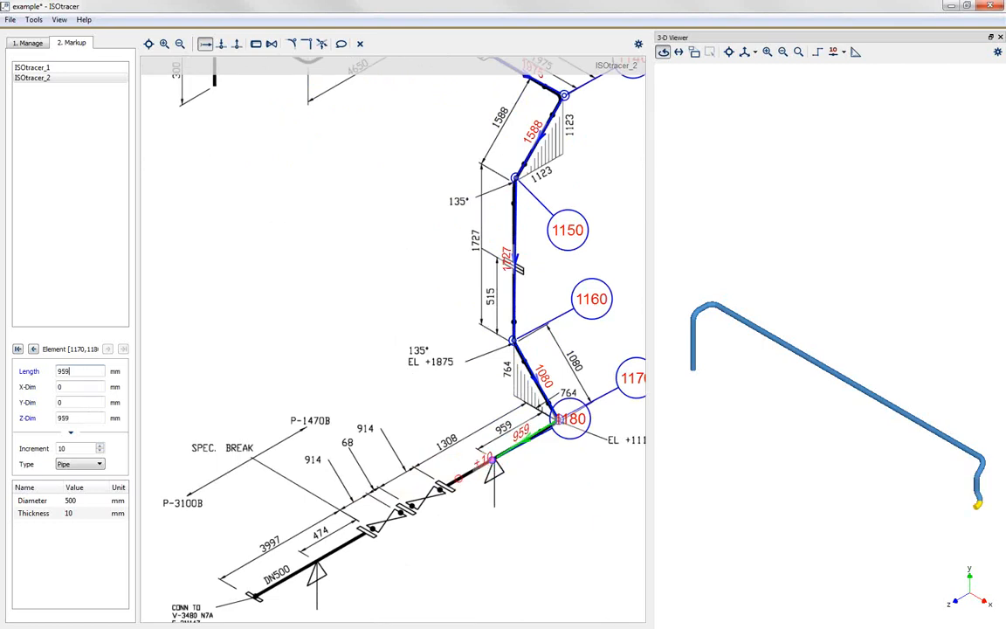
key("Return")
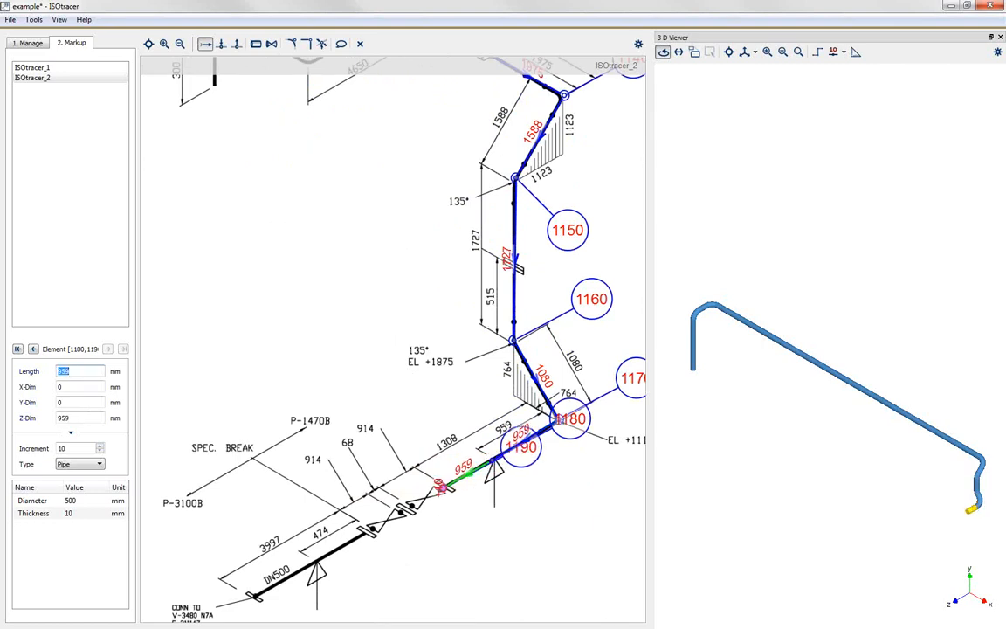
type("500")
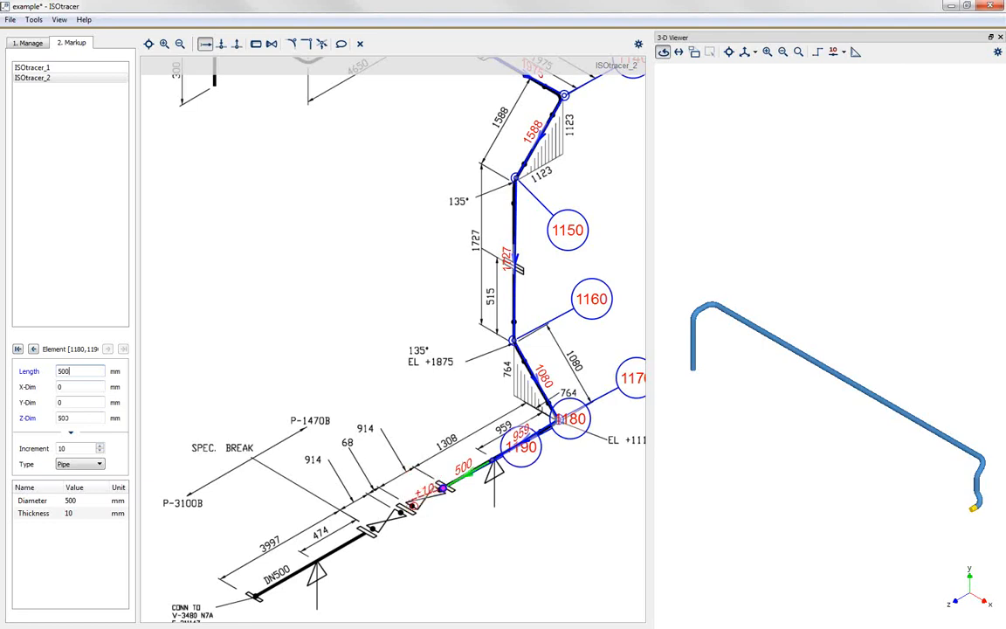
key("Return")
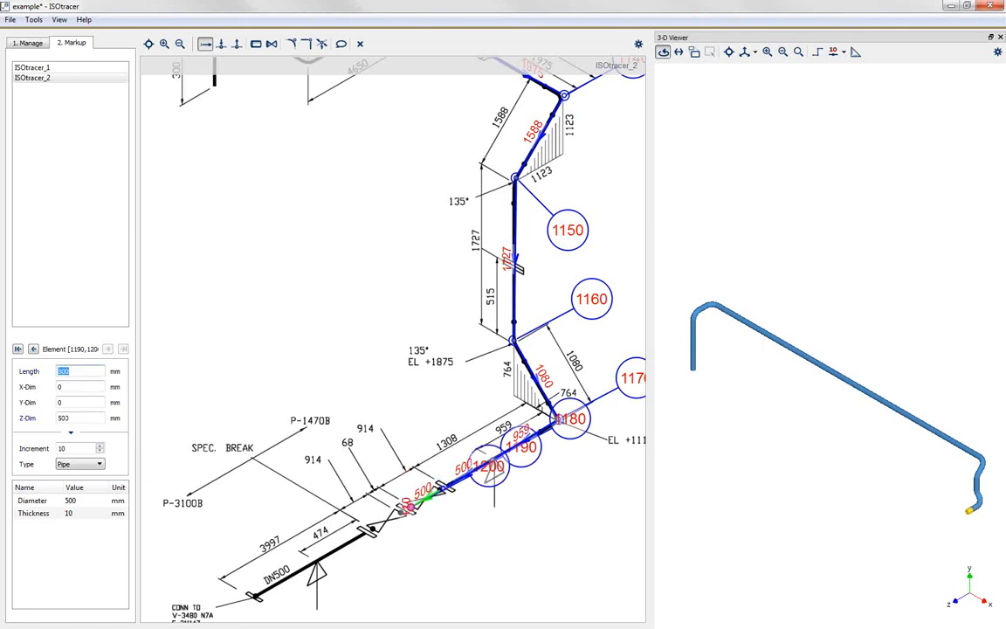
Step: Set the first valve's length to 914 mm, and move the 1180, 1190 and 1200 labels clear below the pipe
type("914")
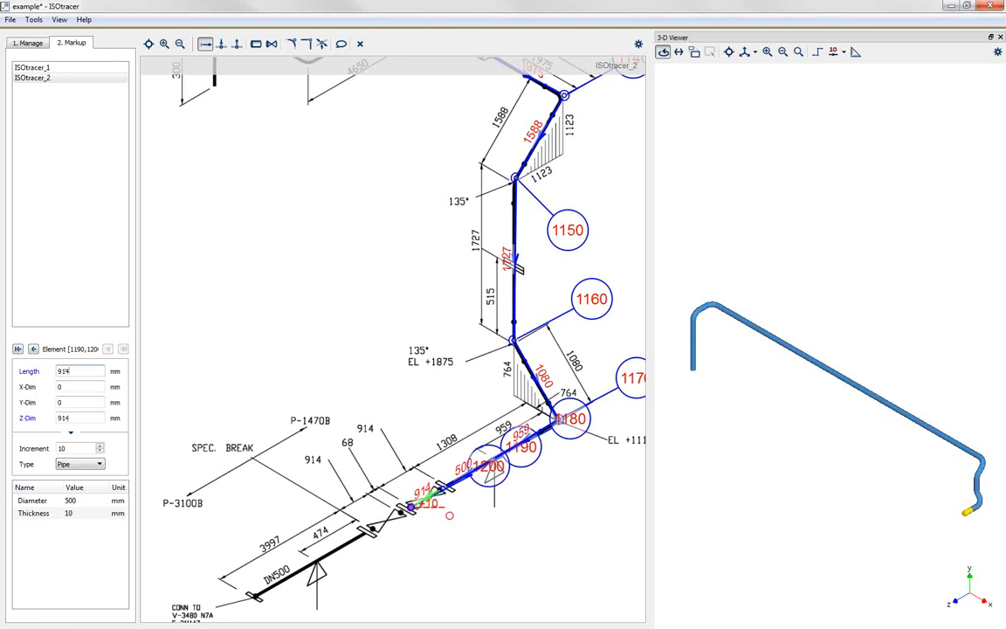
left_click_drag(492, 481, 482, 581)
left_click_drag(521, 447, 523, 530)
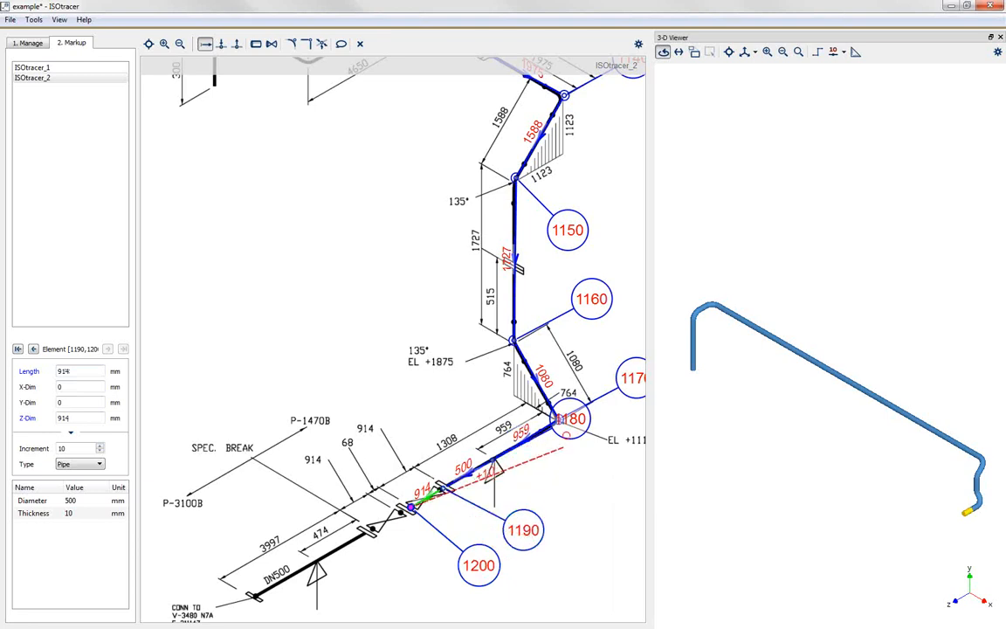
left_click_drag(566, 419, 574, 487)
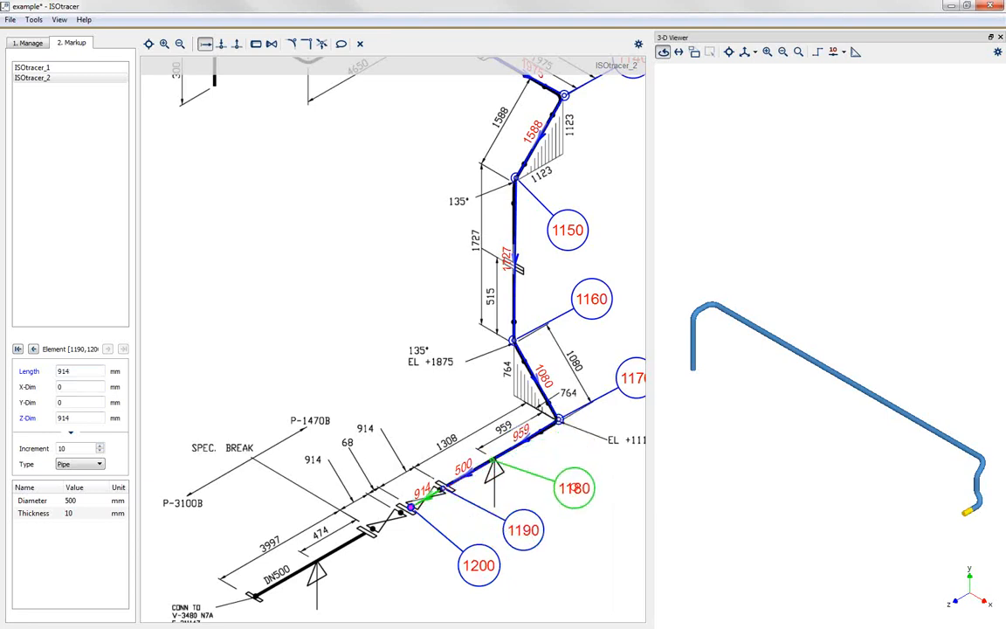
Step: Change the element type of the first valve, between nodes 1190 and 1200, to Rigid
scroll(359, 389, "down", 1)
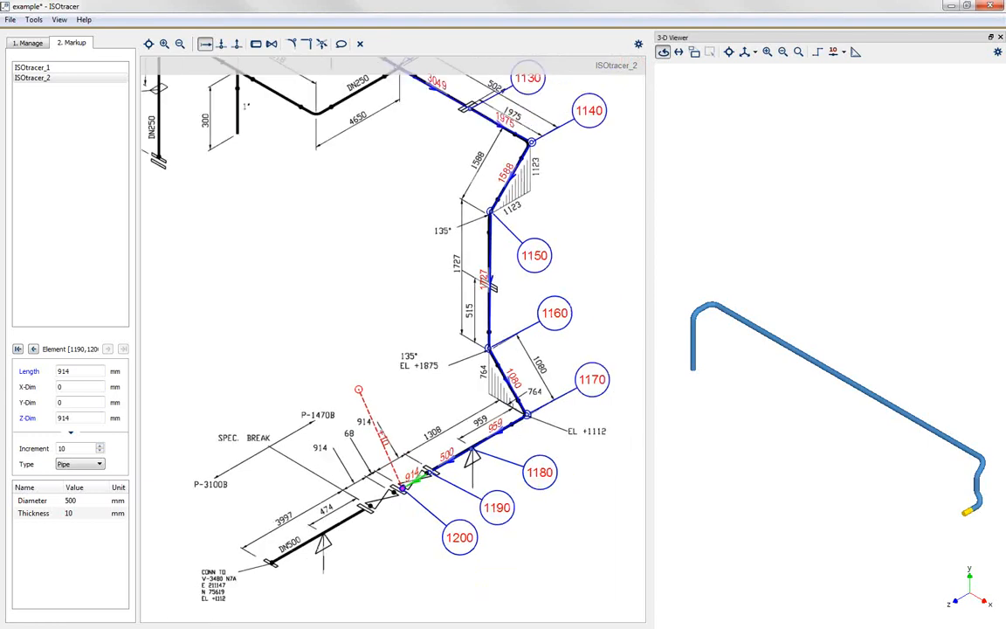
scroll(349, 485, "up", 1)
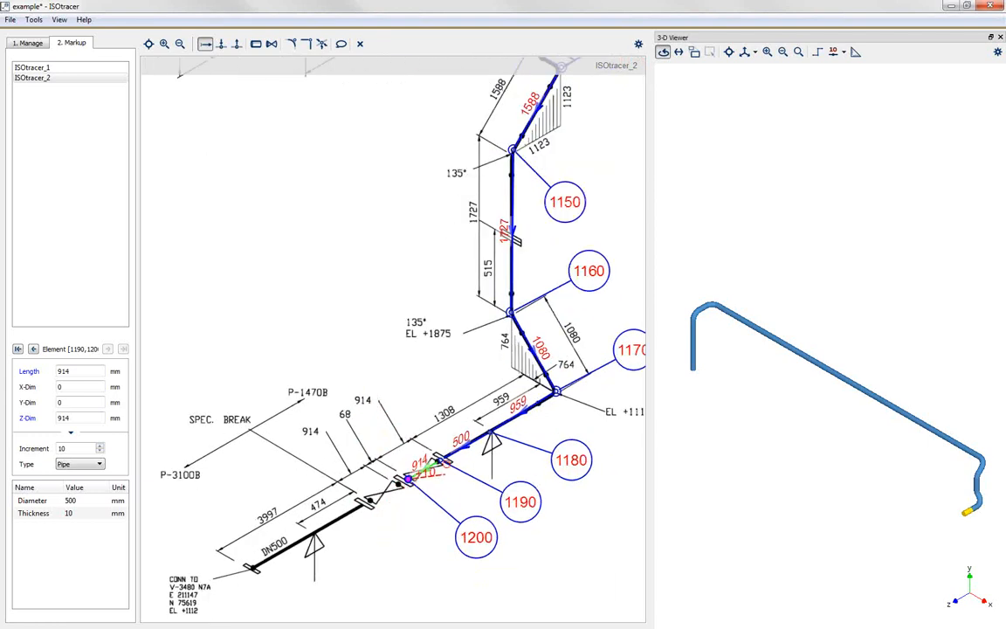
left_click(86, 467)
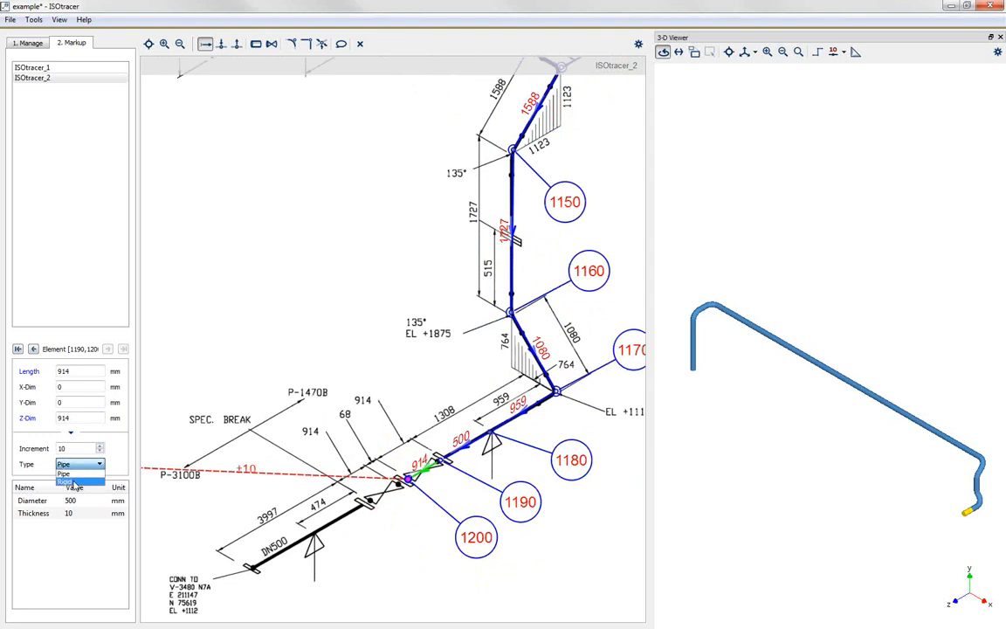
left_click(67, 481)
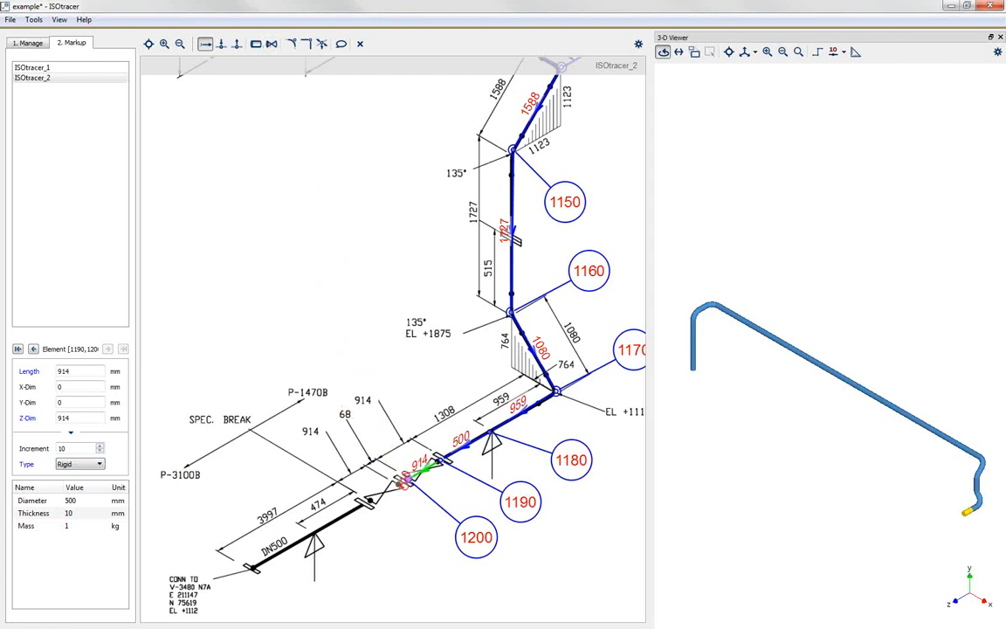
Step: Trace the rigid spacer from node 1200 at 68 mm, and the second valve from node 1210 at 914 mm
left_click(397, 479)
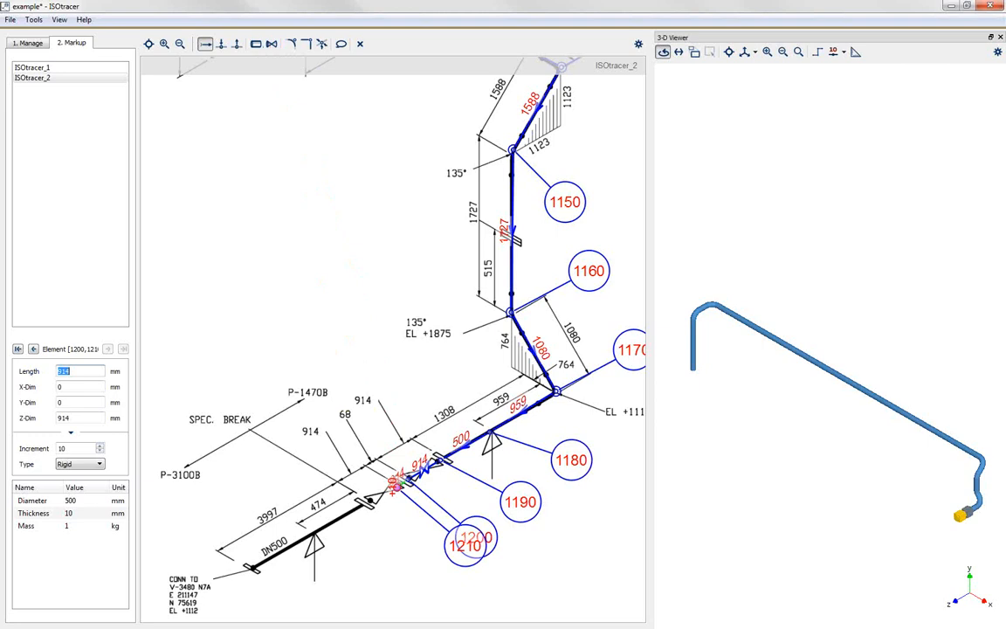
type("68")
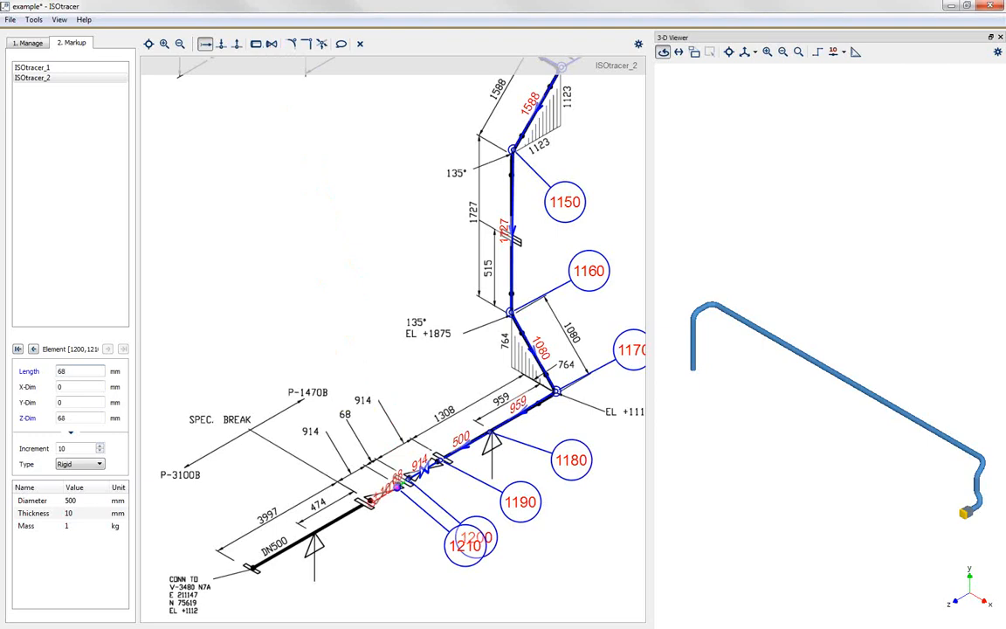
left_click(367, 502)
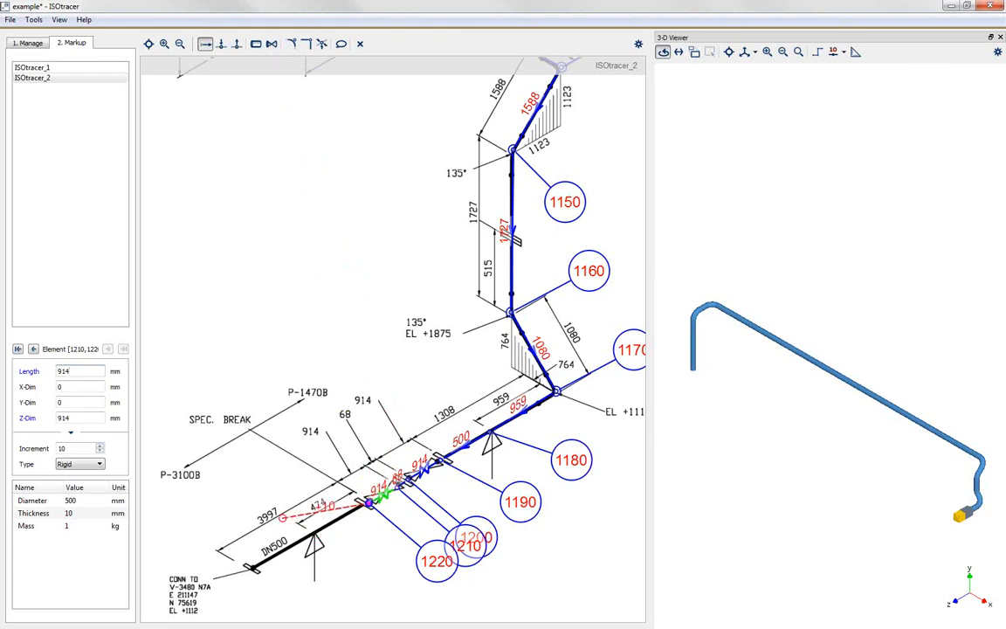
Step: Switch the element type back to Pipe, trace the last pipe from node 1220 to the V-3480 N7A connection at 3997 mm, and end tracing
left_click(311, 532)
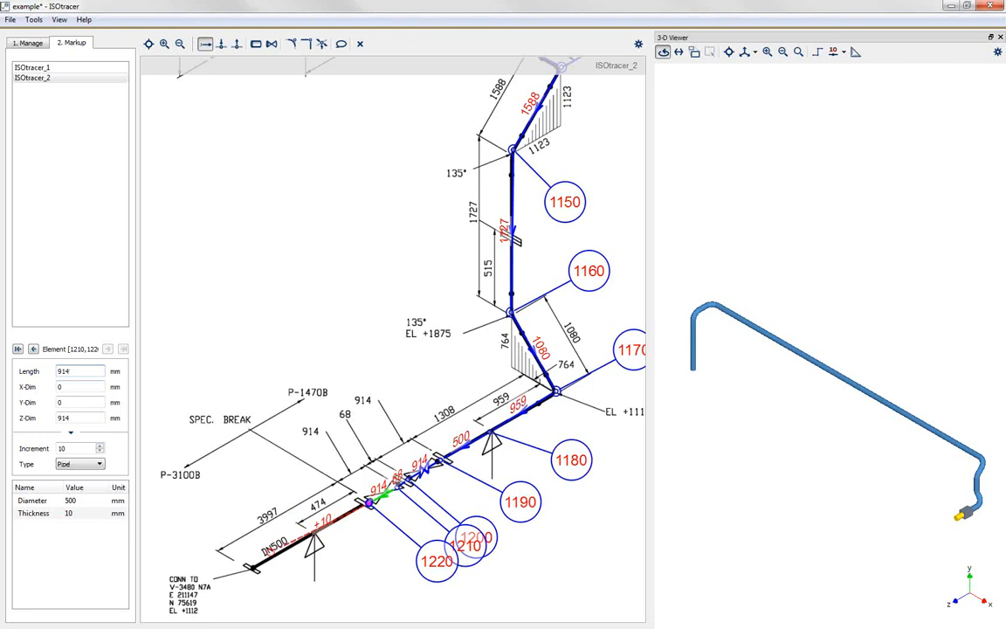
left_click(252, 567)
type("3997")
key("Return")
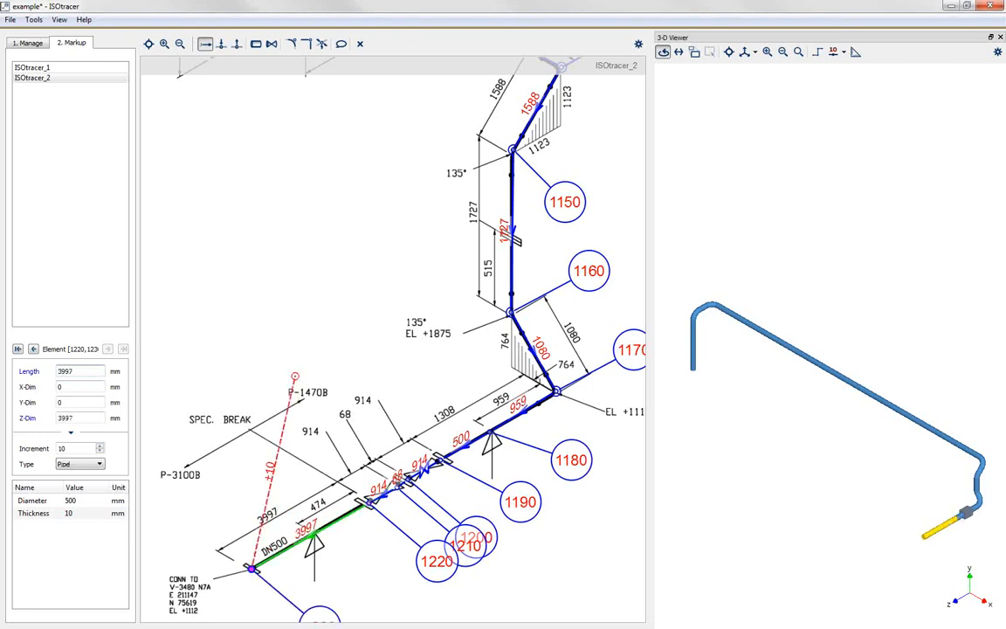
key("Escape")
key("Escape")
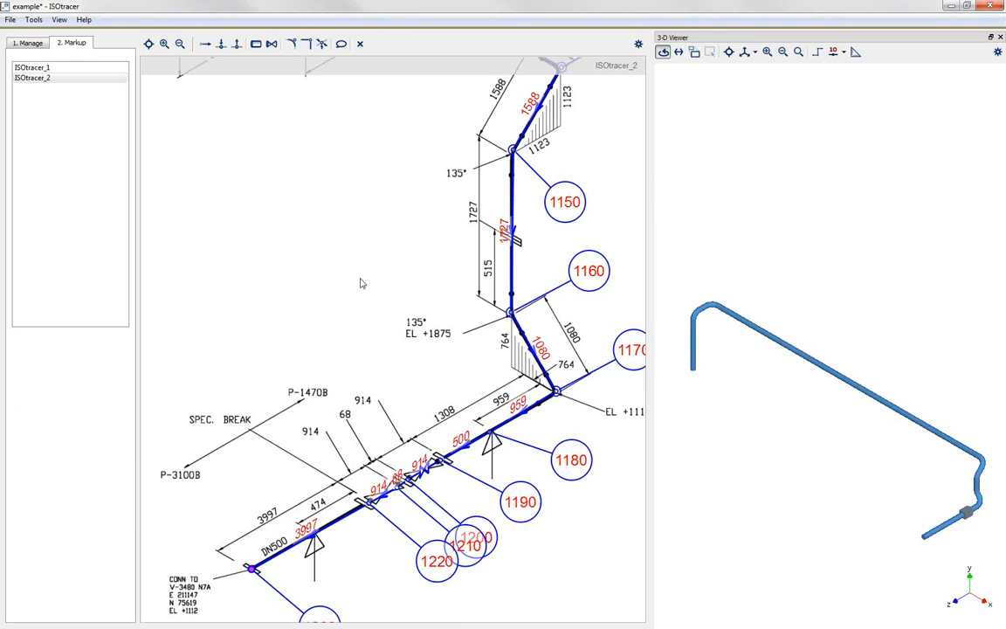
Step: Review both traced drawings and inspect the first valve's rigid element by selecting it in the 3-D model
scroll(373, 321, "down", 1)
scroll(373, 320, "down", 3)
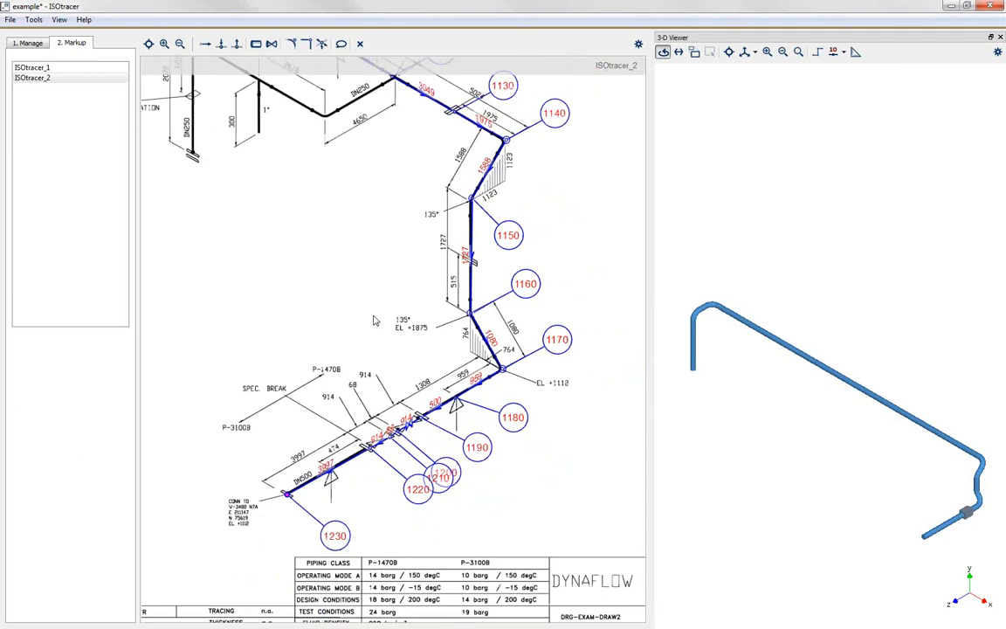
left_click(48, 70)
scroll(510, 347, "down", 2)
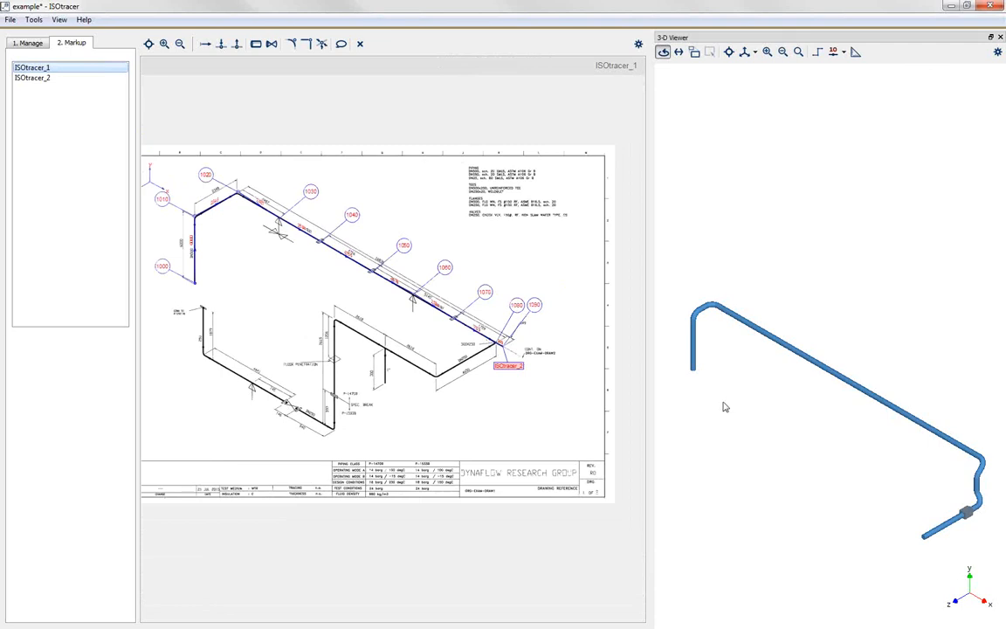
mouse_move(867, 448)
left_mouse_down()
mouse_move(826, 437)
mouse_move(752, 377)
mouse_move(798, 333)
mouse_move(841, 394)
mouse_move(831, 415)
mouse_move(789, 411)
mouse_move(905, 503)
left_mouse_up()
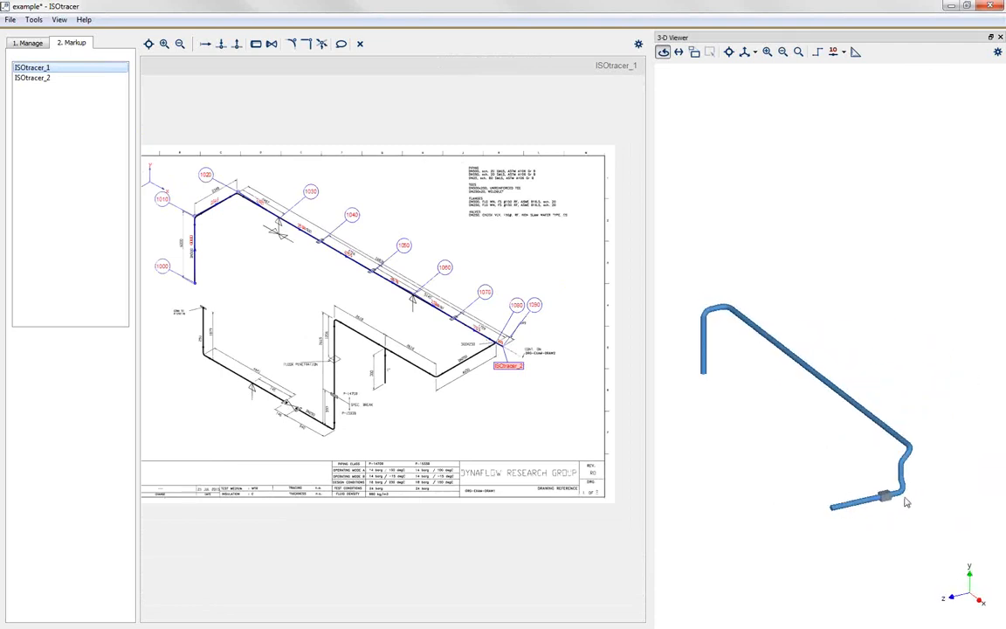
scroll(893, 509, "up", 5)
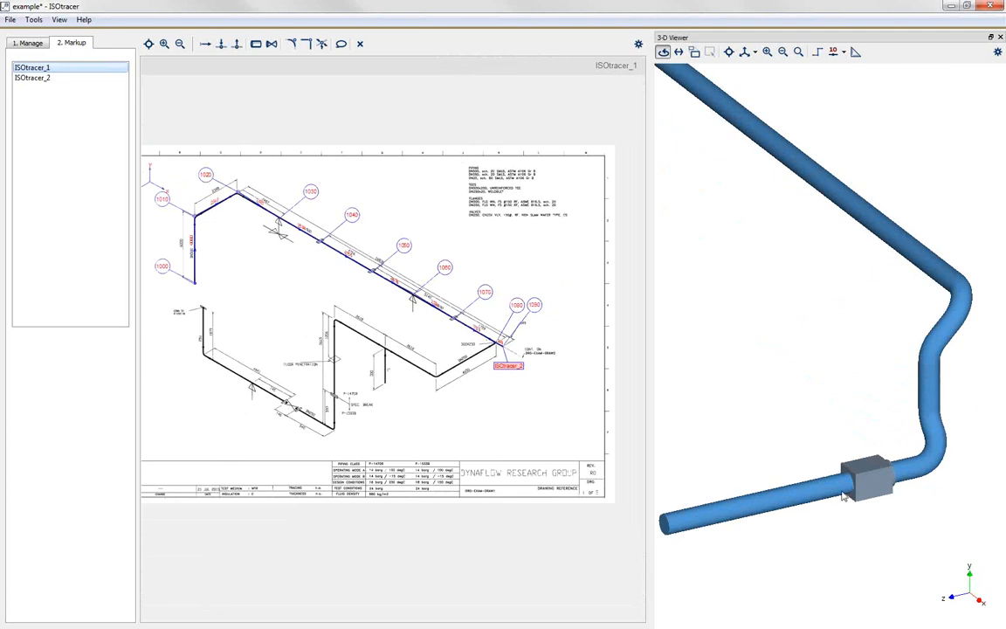
left_click(876, 488)
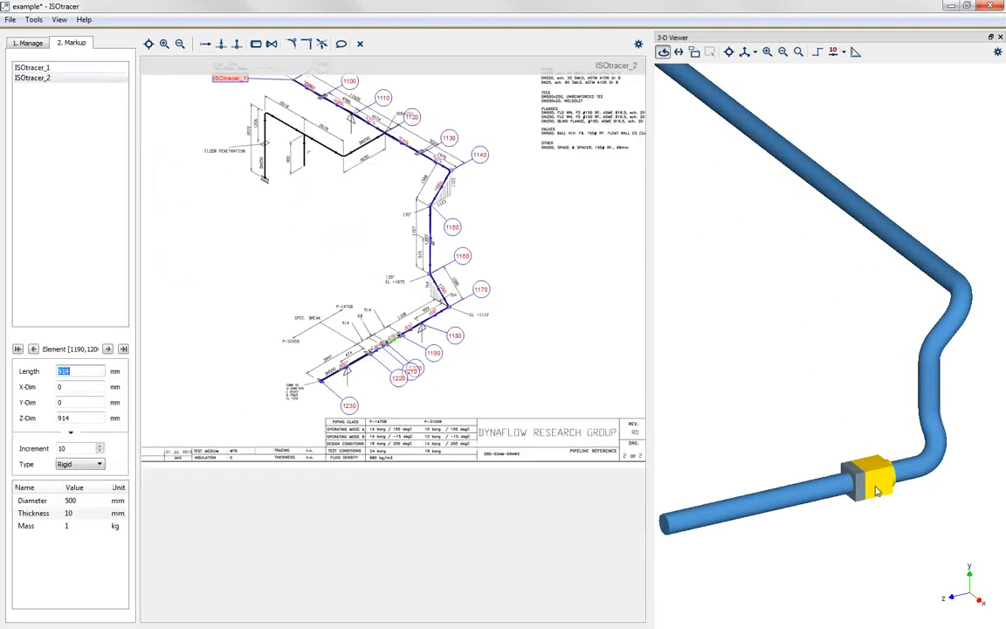
scroll(888, 488, "down", 5)
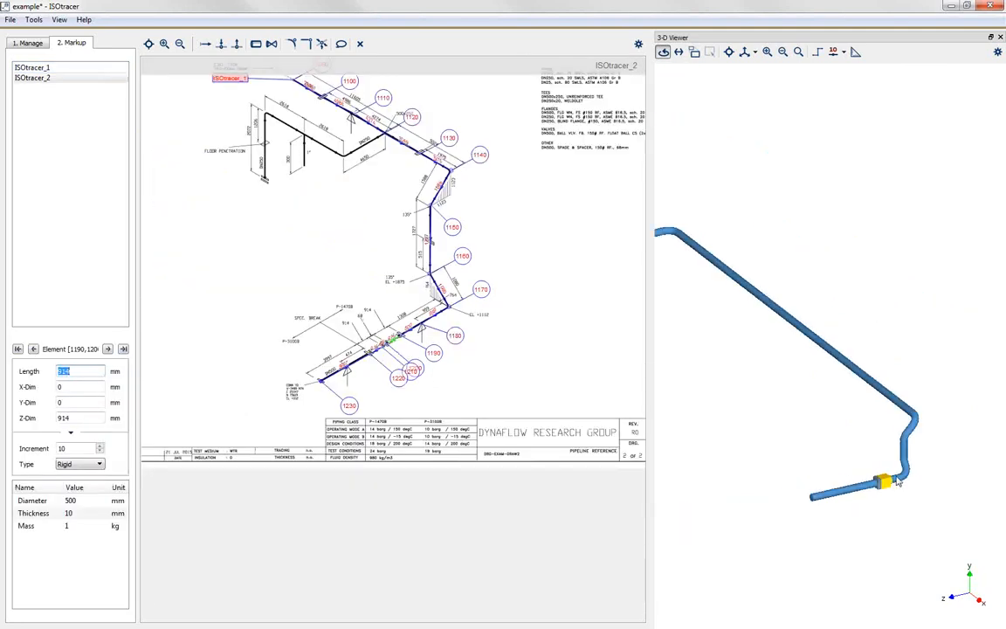
scroll(873, 487, "down", 2)
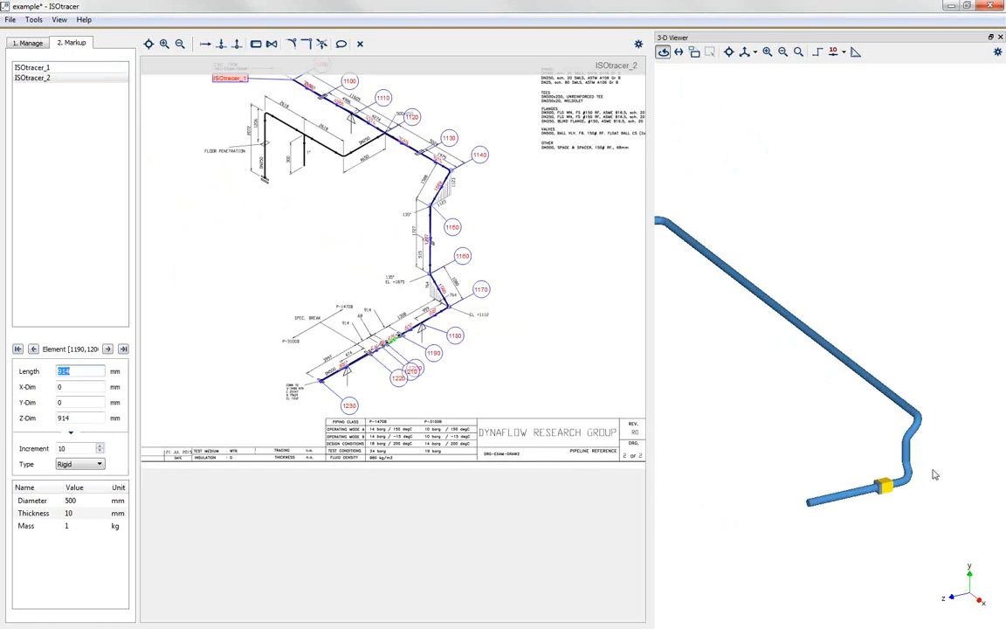
scroll(888, 490, "up", 2)
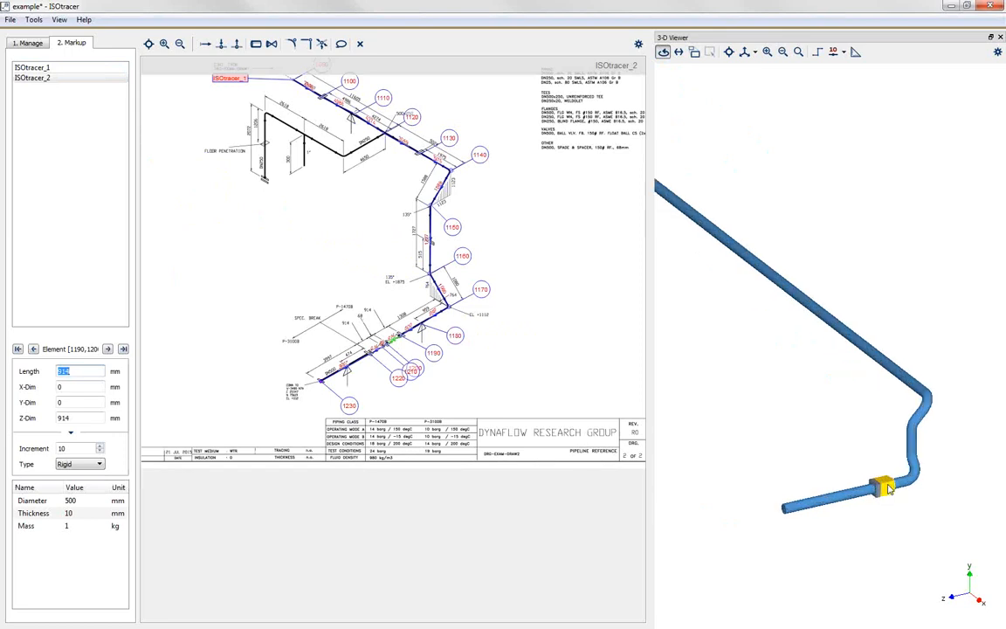
Step: Widen the 3-D viewer and frame the whole piping model in it
left_click_drag(637, 214, 544, 217)
scroll(959, 376, "down", 3)
scroll(959, 376, "up", 1)
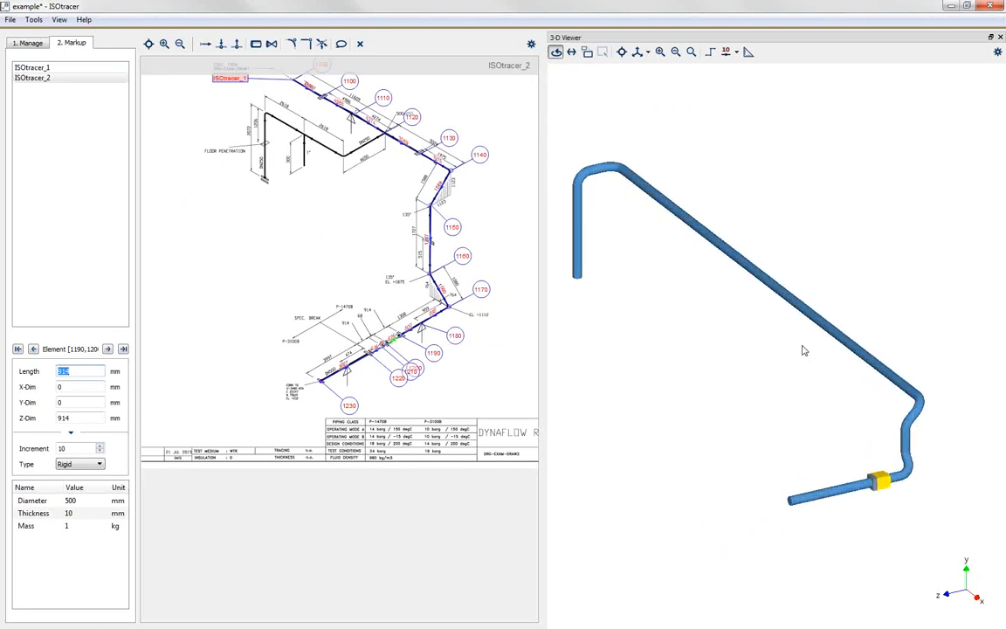
Step: Select nodes 1030, 1120 and 1200 in the 3-D model to locate each one on its drawing
left_click(640, 183)
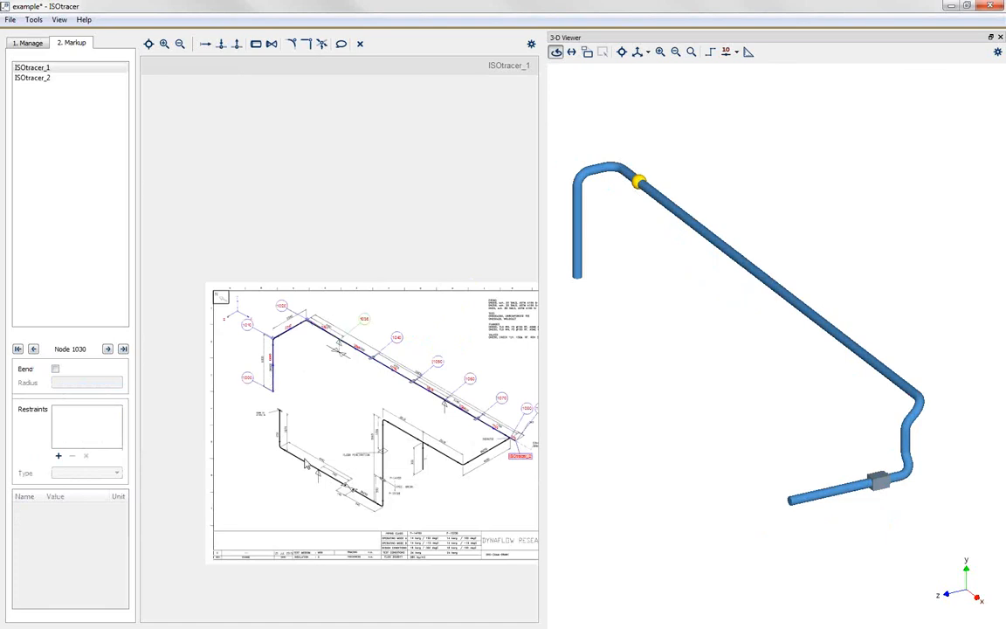
left_click(34, 69)
left_click(873, 364)
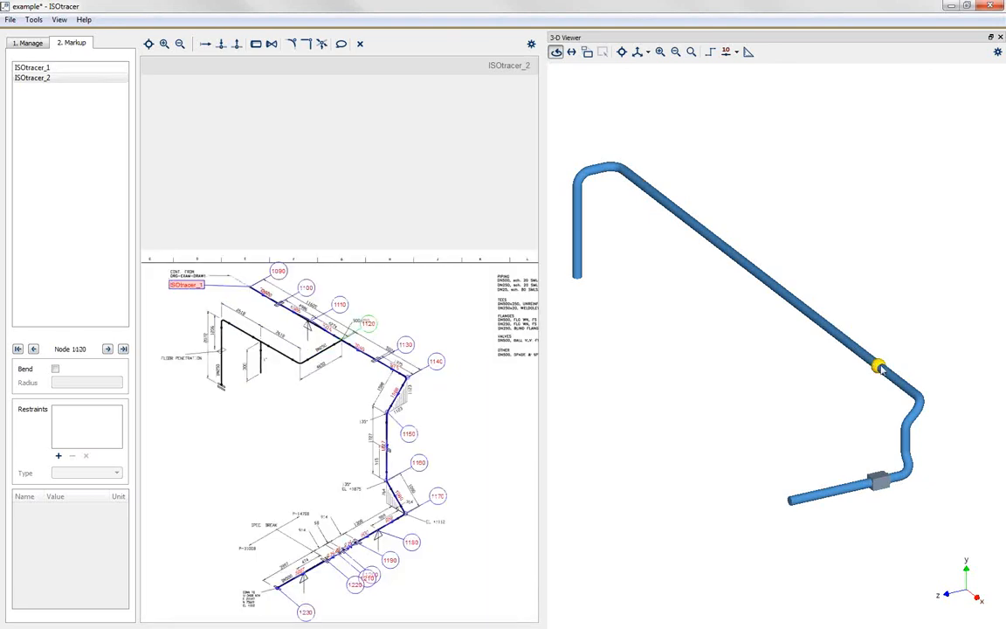
scroll(350, 339, "up", 5)
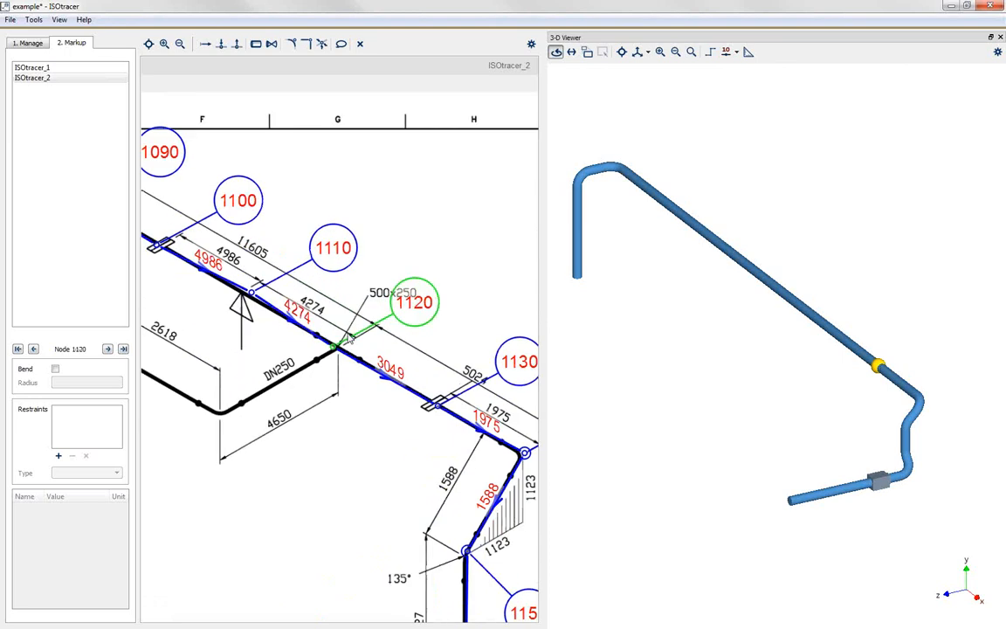
scroll(350, 339, "up", 1)
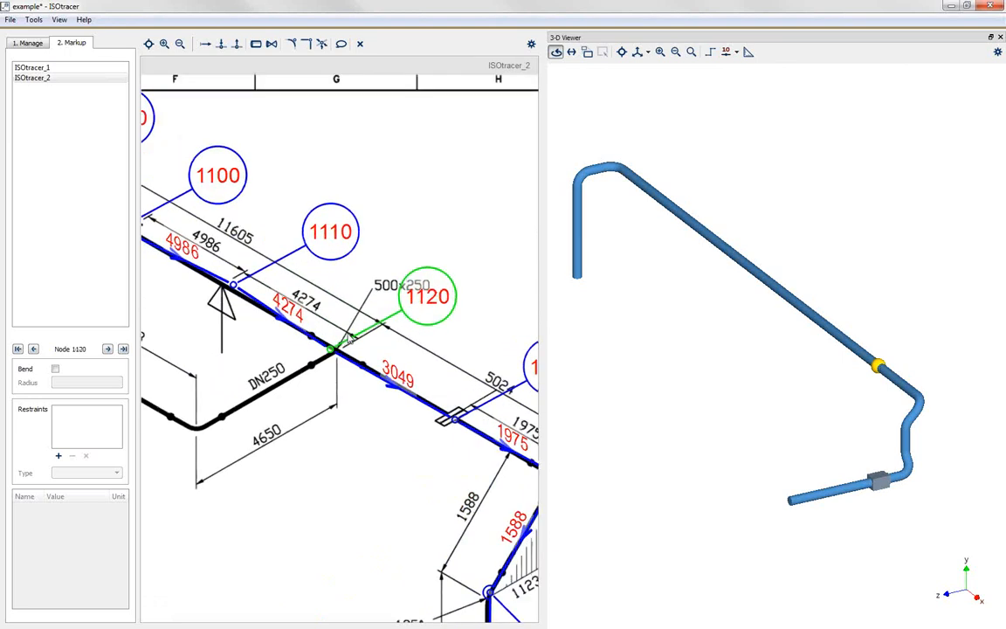
scroll(349, 340, "down", 6)
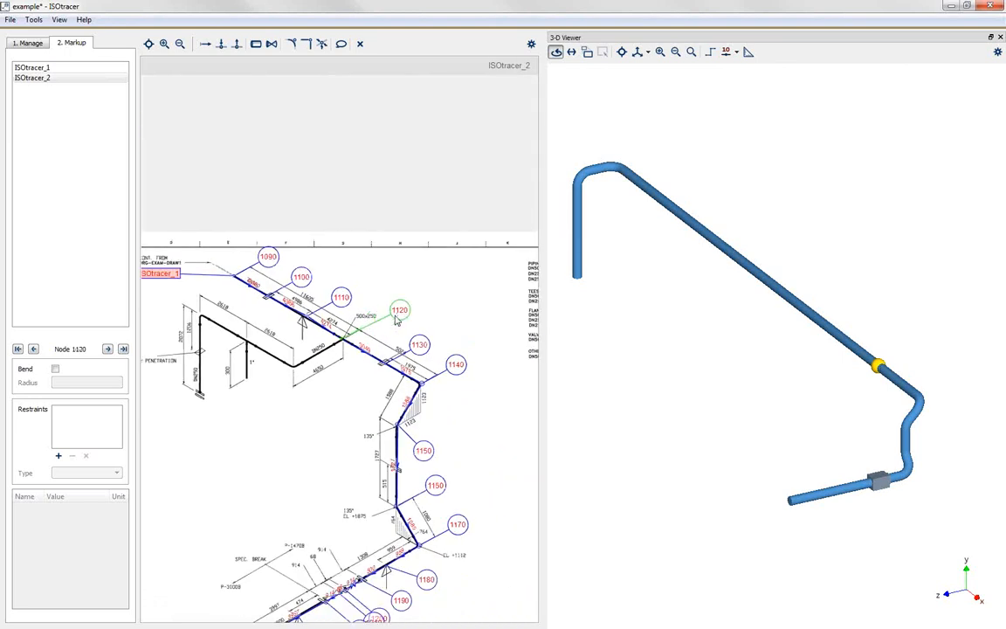
scroll(347, 305, "down", 1)
left_click(882, 484)
scroll(354, 583, "up", 3)
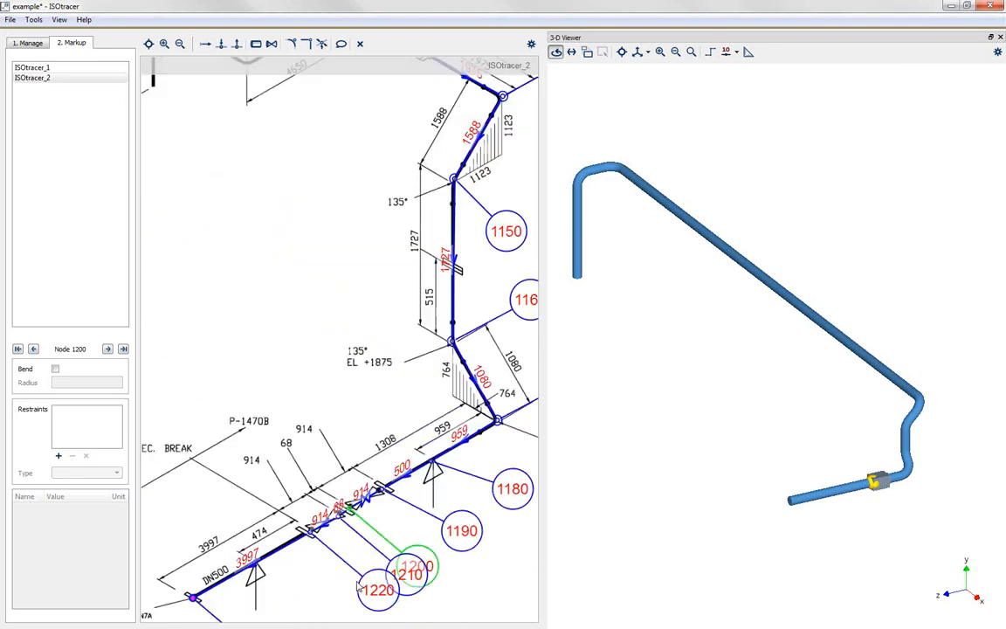
scroll(453, 345, "down", 5)
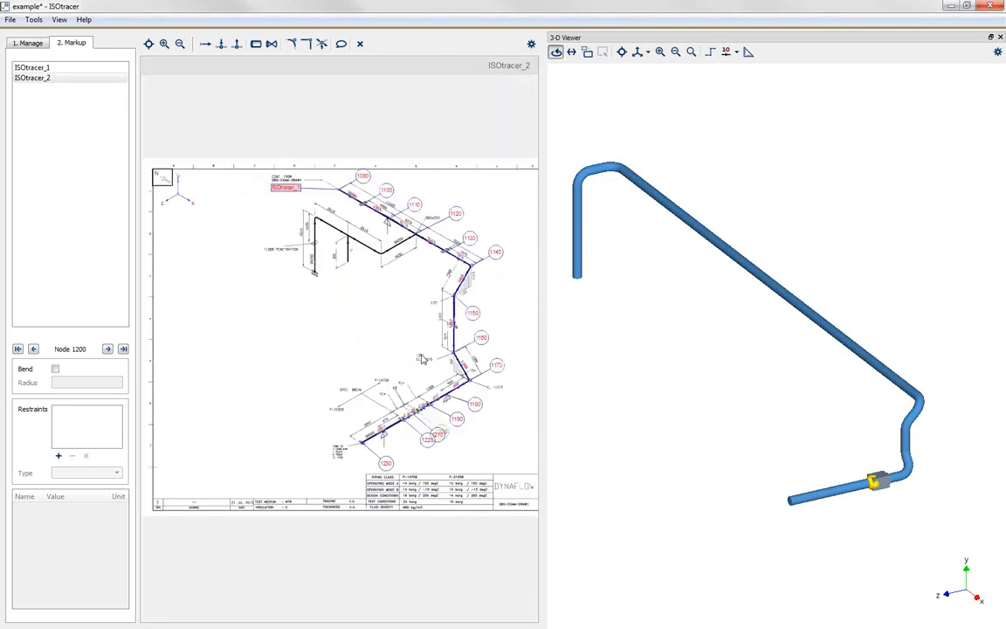
Step: Select the pipe between nodes 1020 and 1030 on drawing ISOtracer_1, and show the node numbers in the 3-D model
left_click(24, 69)
left_click(24, 70)
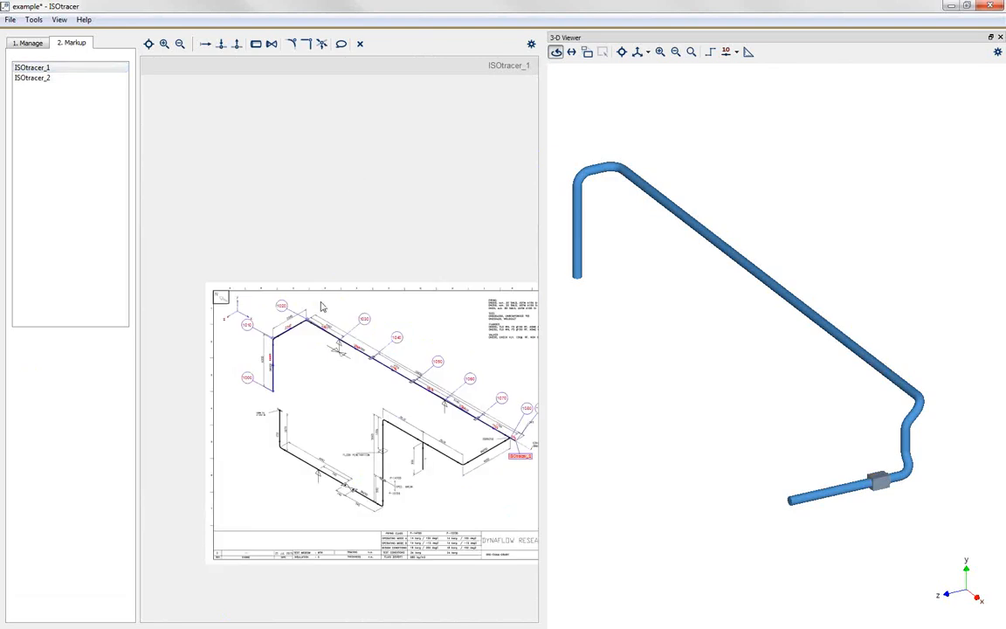
scroll(329, 332, "up", 5)
left_click(337, 329)
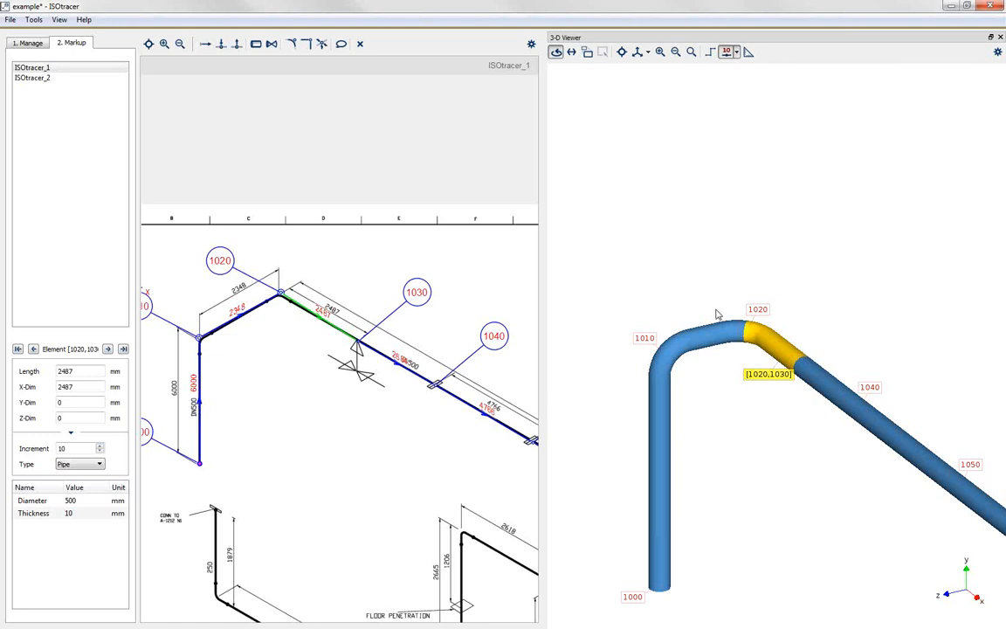
Step: Change the element between nodes 1210 and 1220 on drawing ISOtracer_2 to type Rigid
scroll(280, 384, "down", 5)
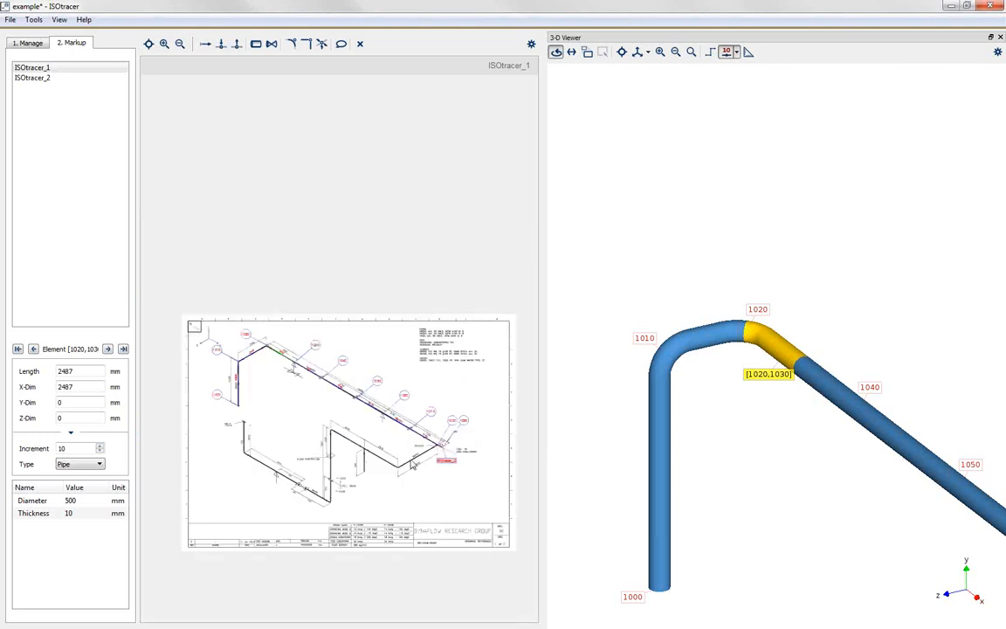
left_click(35, 77)
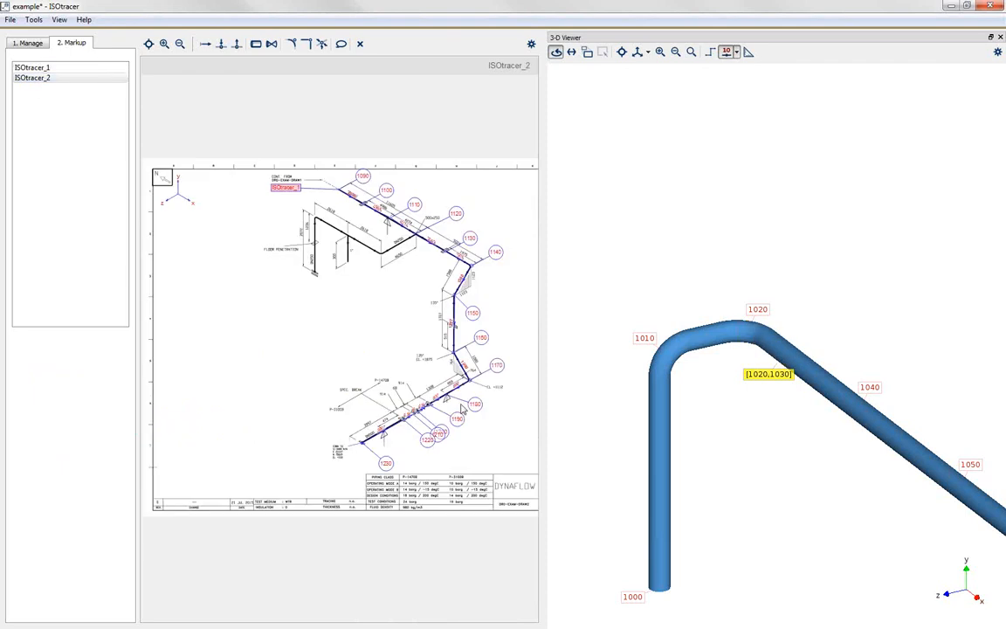
scroll(408, 416, "up", 5)
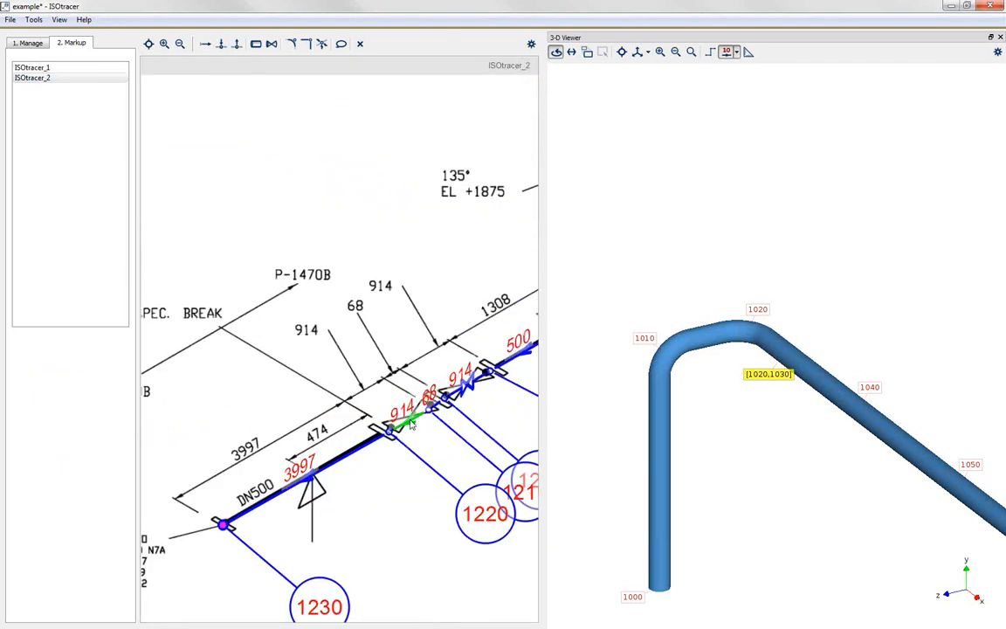
left_click(410, 424)
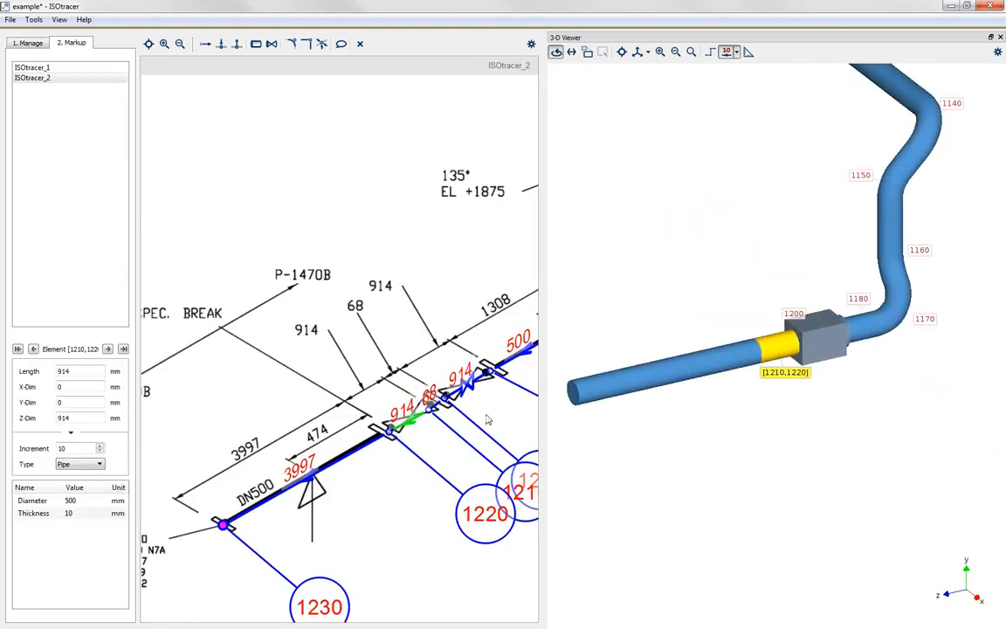
left_click(97, 465)
left_click(91, 482)
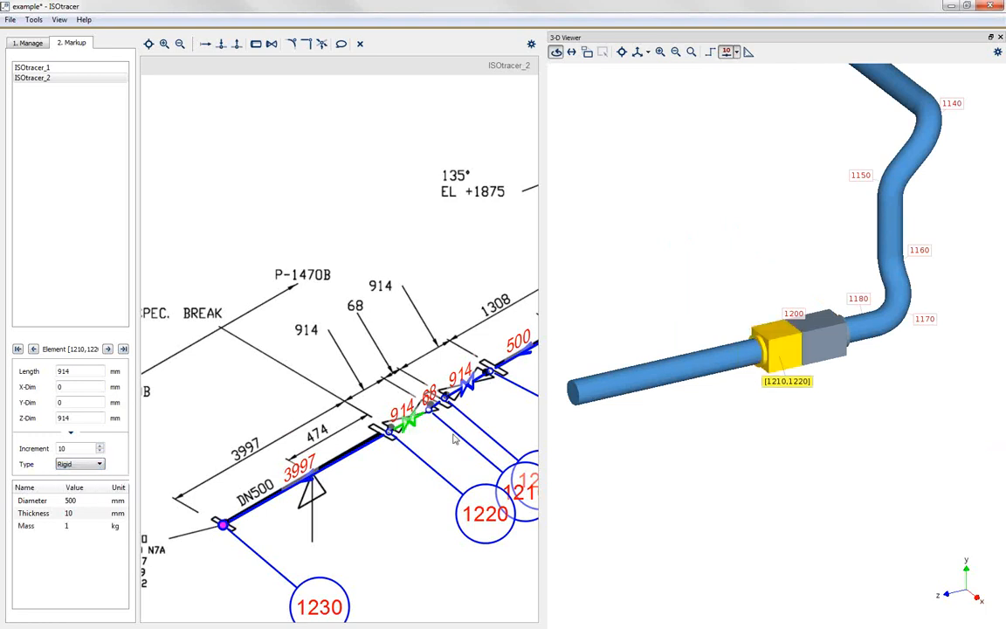
left_click(520, 426)
Step: Examine both drawings for the completed DN500 chain and the DN250 branch lines that remain untraced
scroll(520, 422, "down", 5)
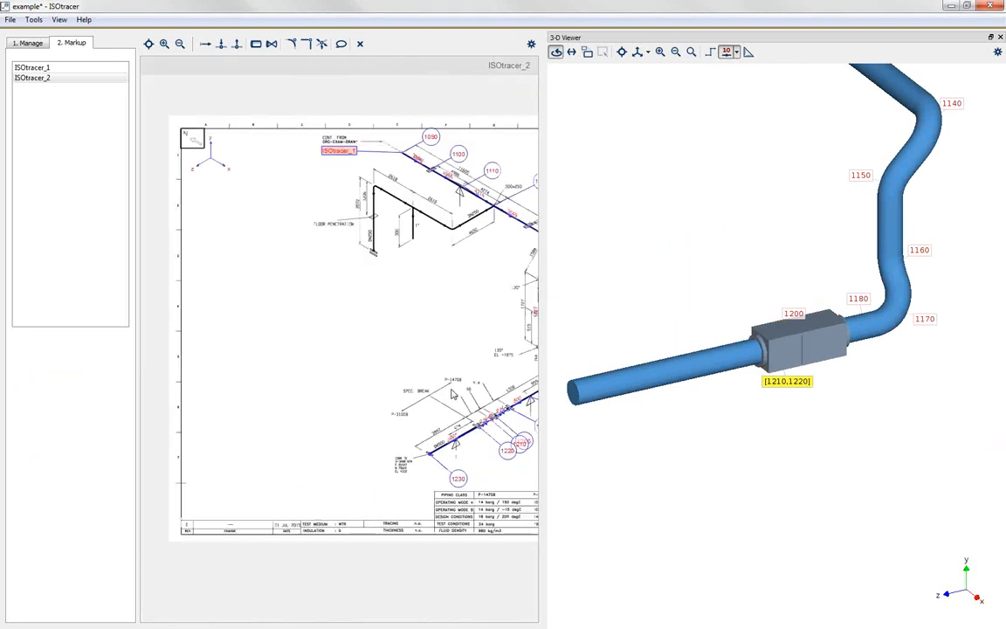
mouse_move(403, 333)
middle_mouse_down()
mouse_move(261, 356)
mouse_move(283, 340)
middle_mouse_up()
scroll(281, 336, "up", 1)
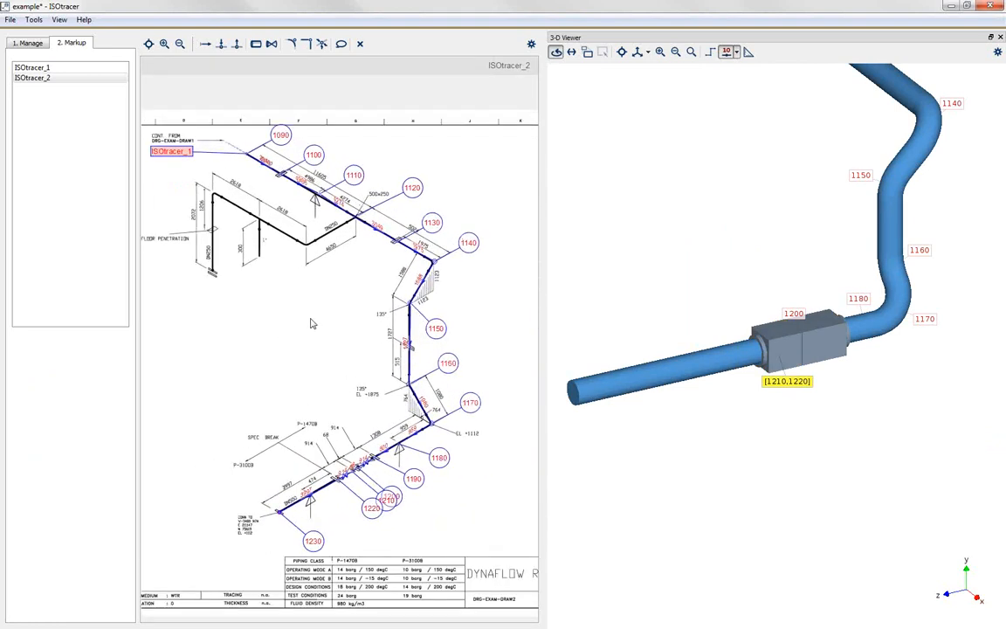
scroll(349, 332, "down", 1)
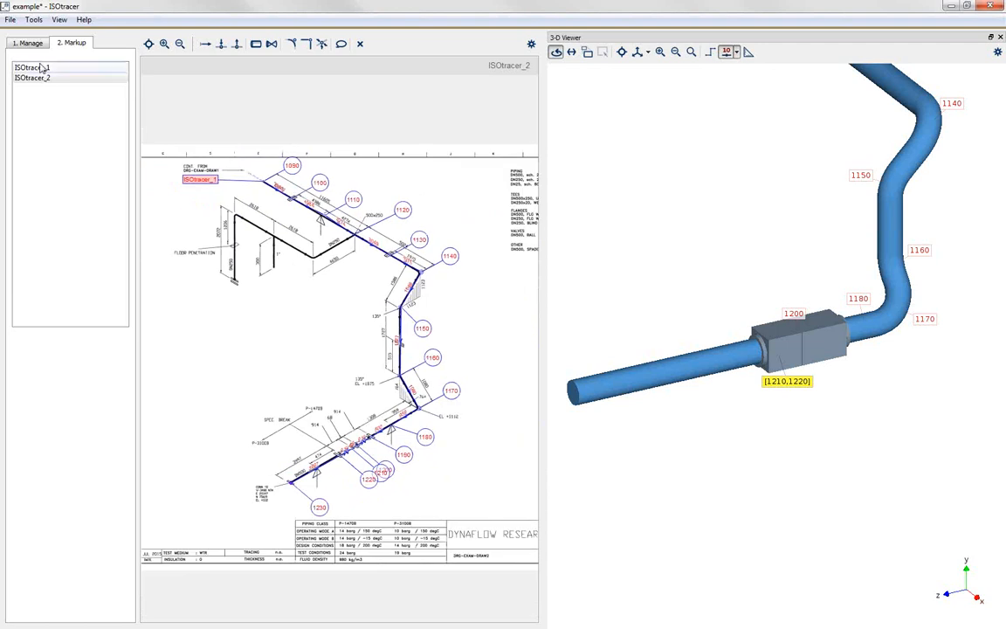
scroll(257, 216, "up", 2)
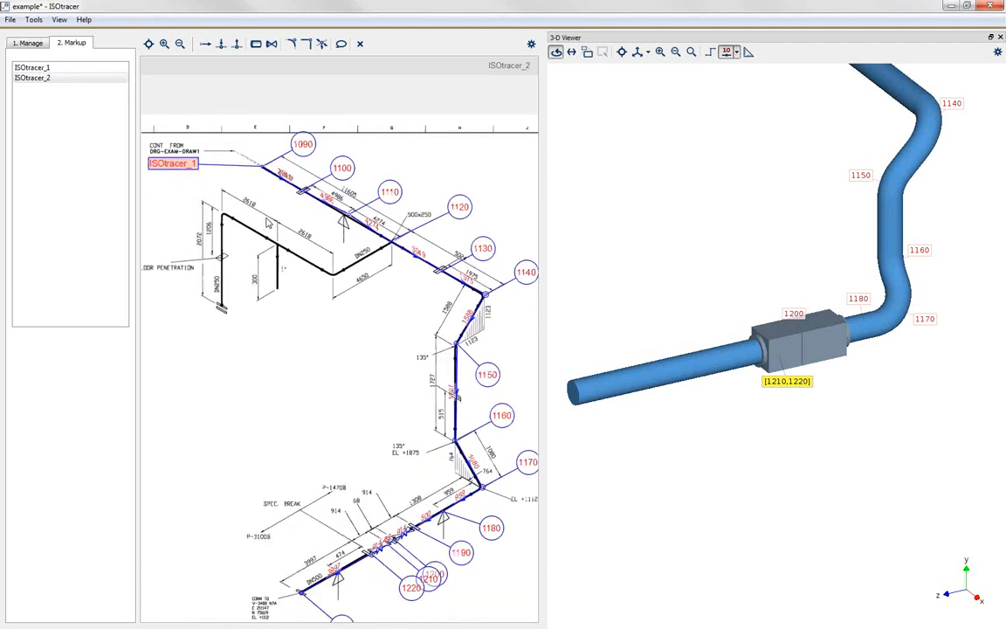
left_click_drag(326, 343, 346, 361)
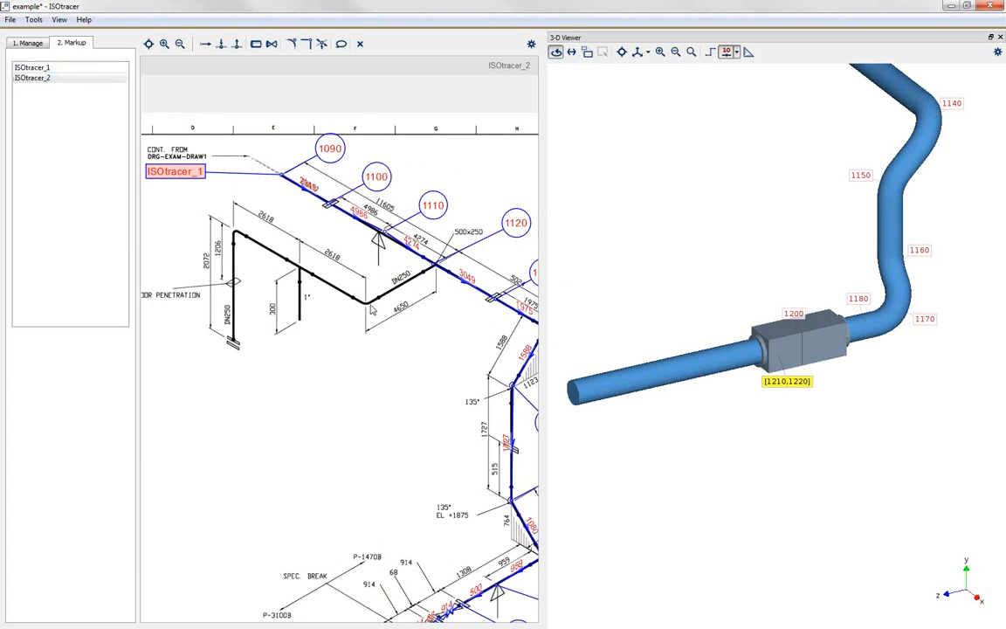
scroll(329, 271, "down", 3)
left_click(42, 68)
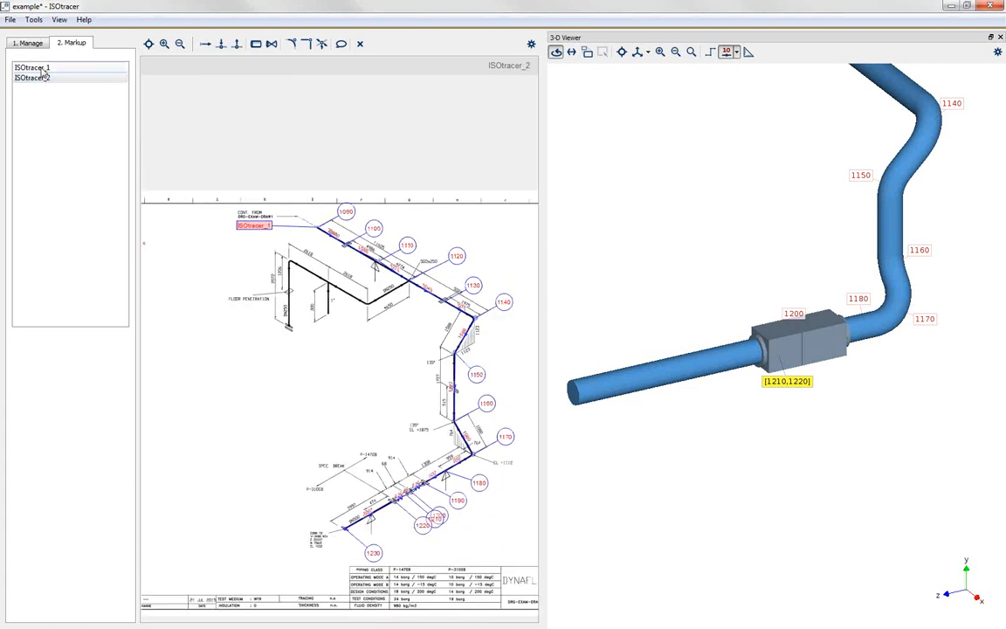
scroll(237, 407, "up", 6)
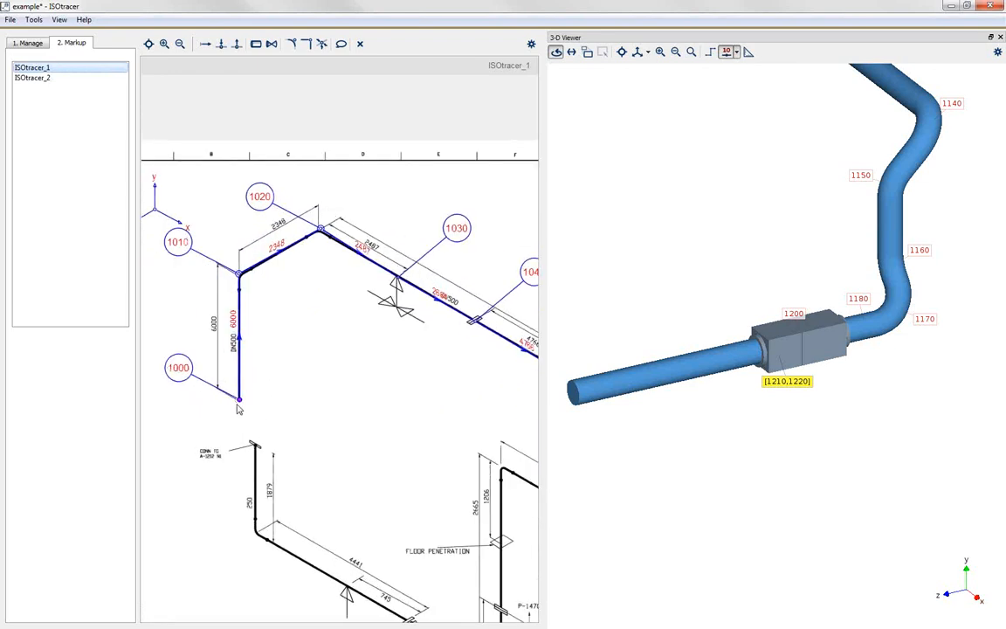
scroll(290, 293, "down", 7)
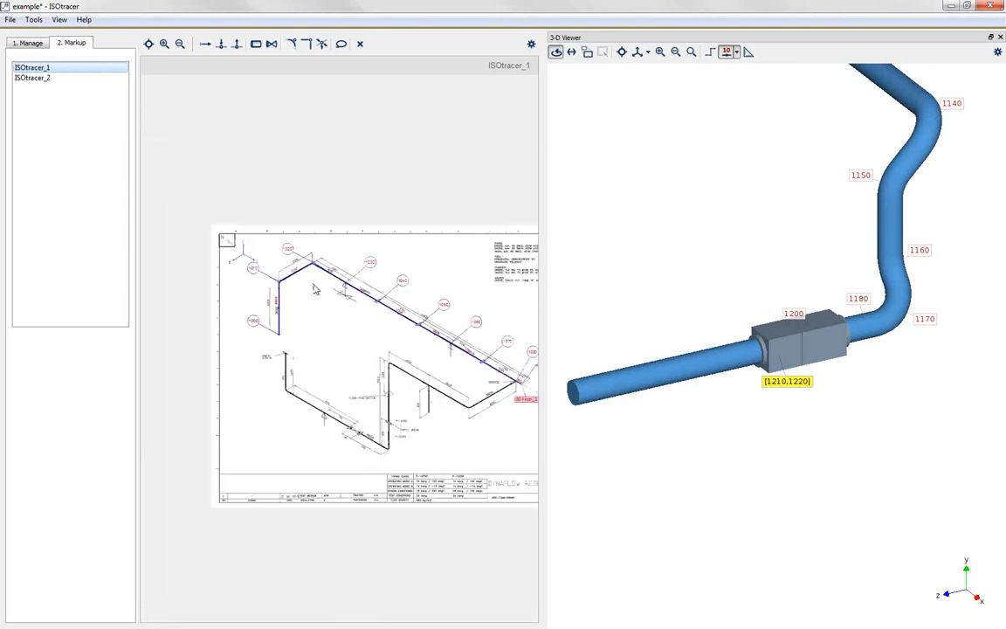
left_click(35, 78)
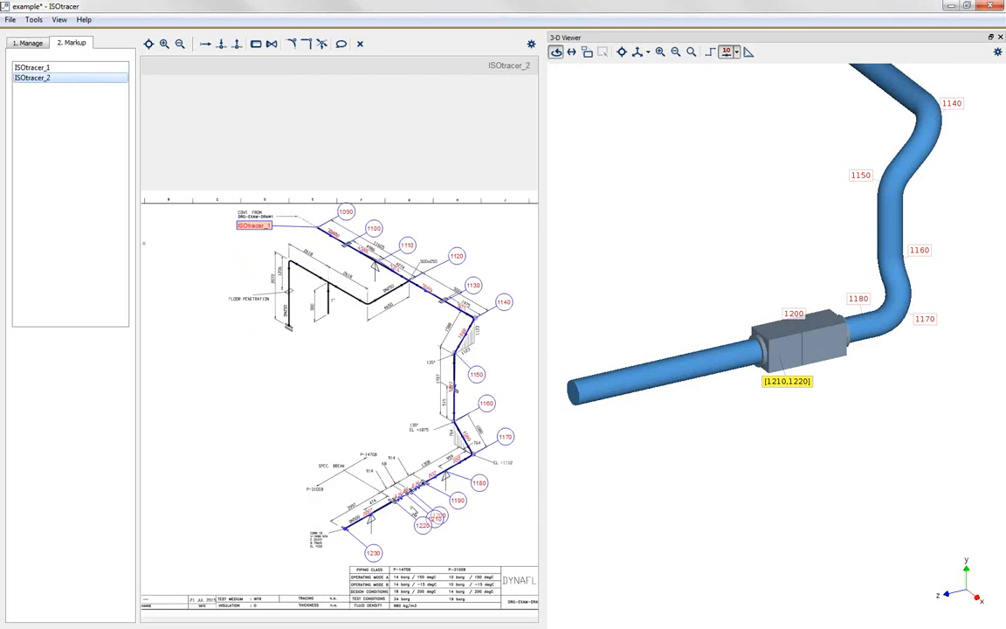
scroll(350, 546, "up", 3)
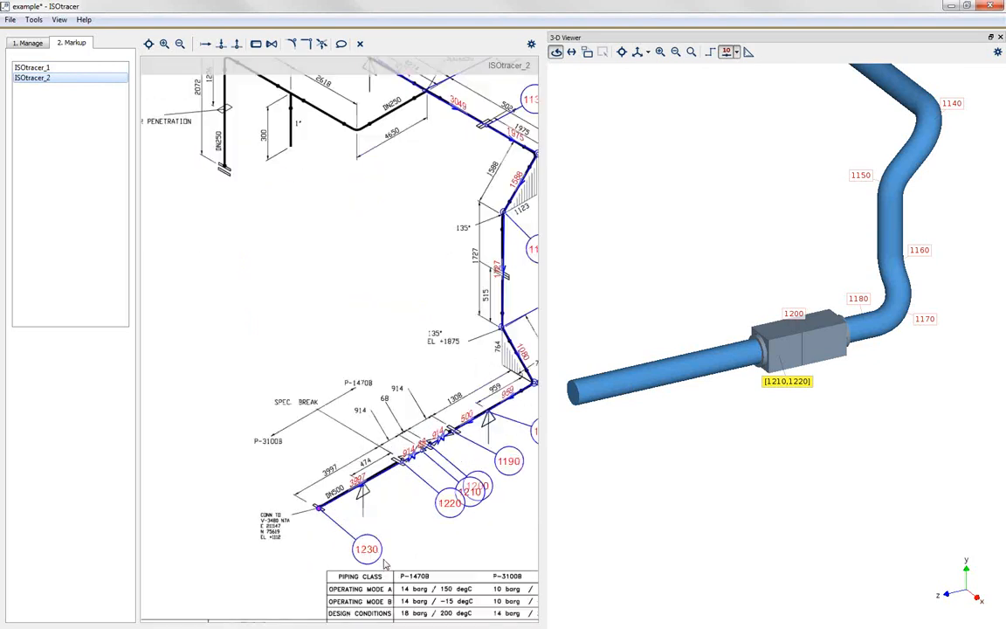
scroll(385, 564, "down", 4)
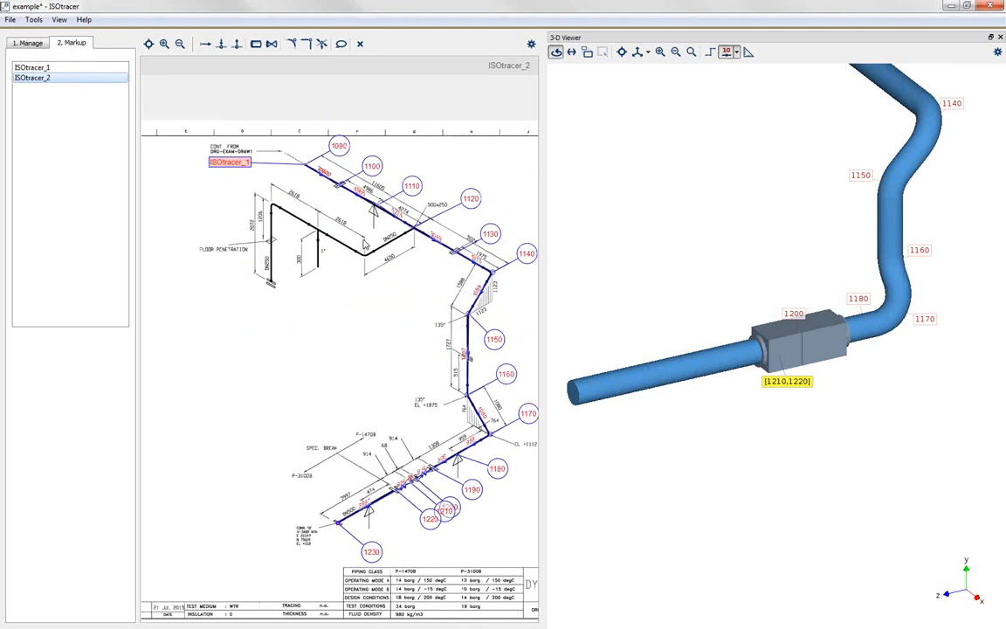
Step: Start a new chain with base number 2000 at the lower end of the vertical DN250 branch on ISOtracer_2
scroll(349, 203, "up", 3)
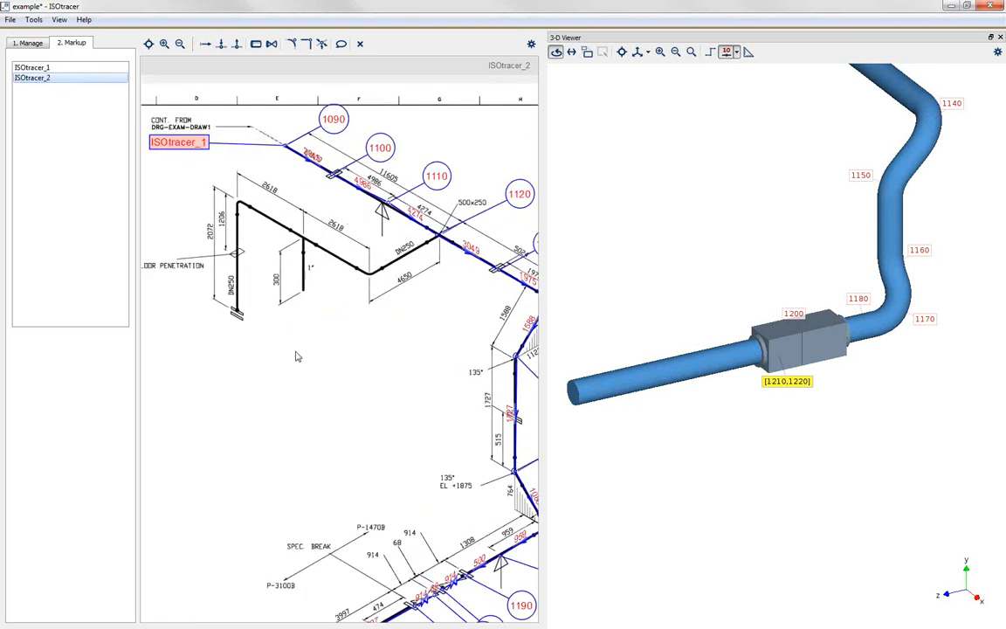
left_click(206, 44)
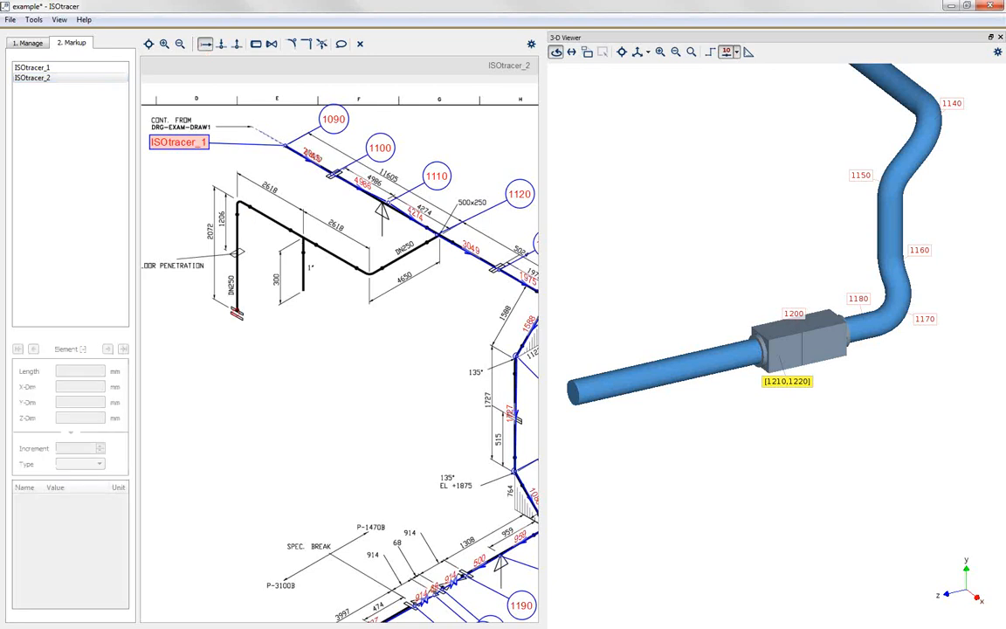
left_click(237, 313)
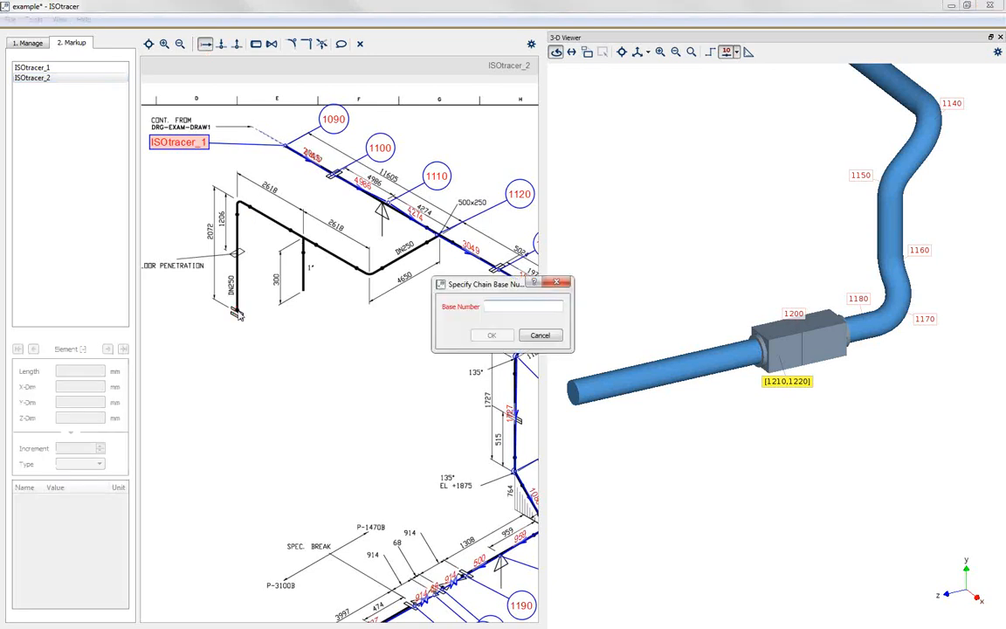
type("20")
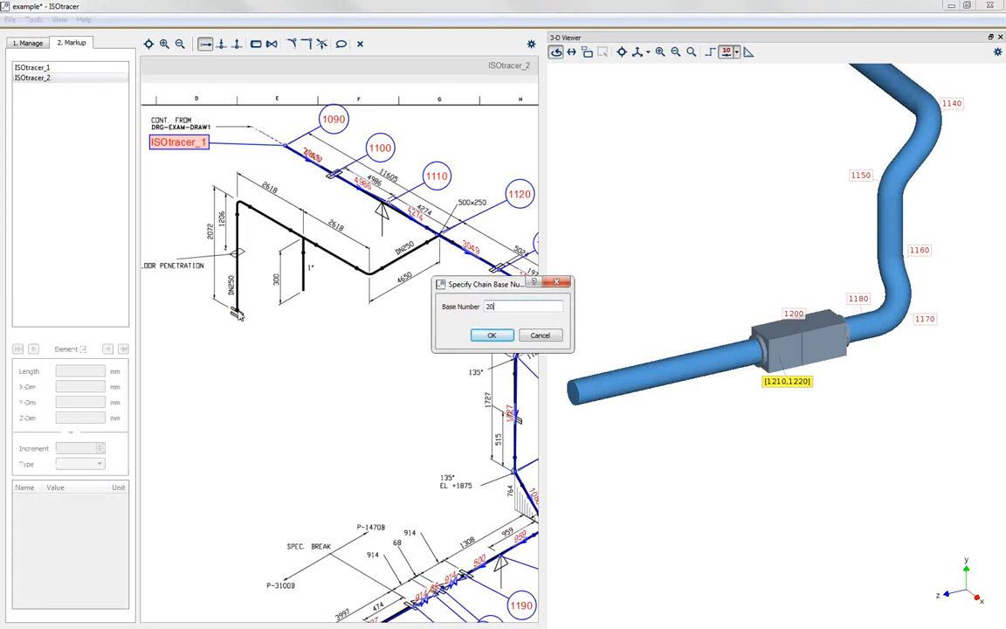
type("00")
left_click(490, 335)
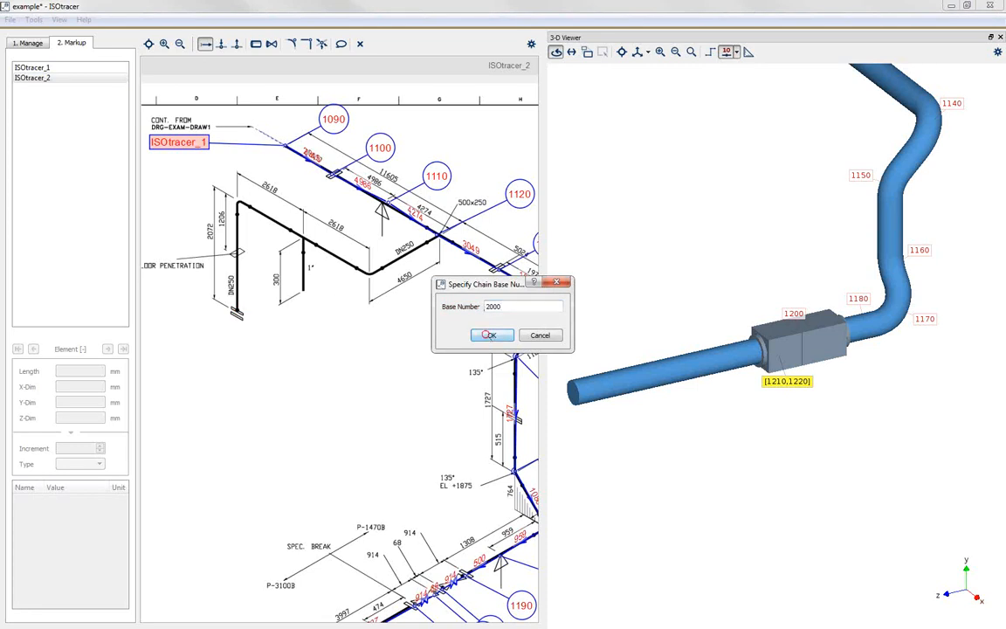
Step: Place the label of node 2000 beside the pipe, and trace the vertical DN250 pipe up to its bend with length 2072 mm
left_click_drag(249, 269, 173, 333)
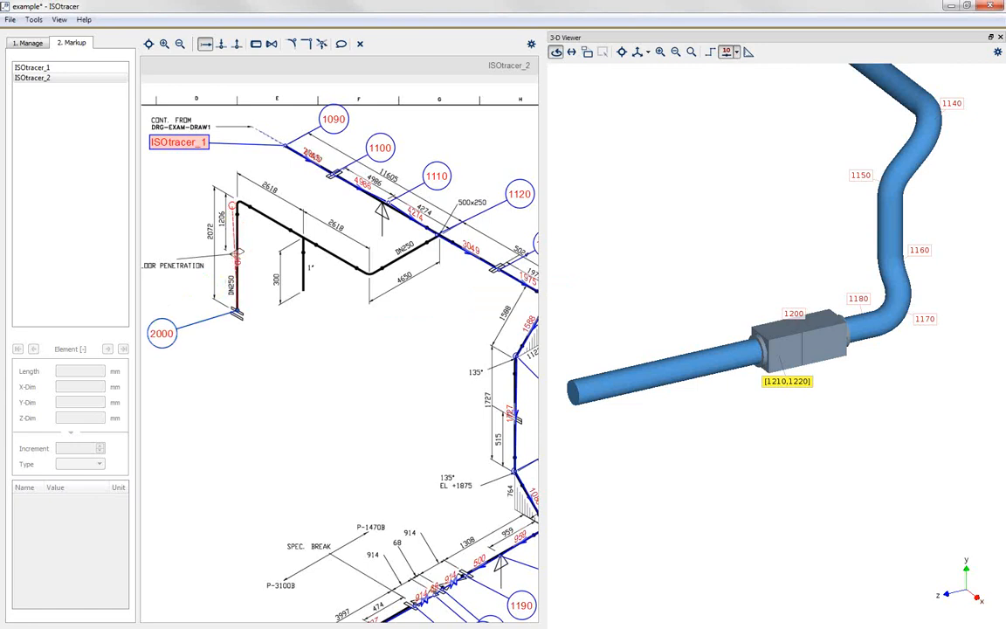
left_click(208, 222)
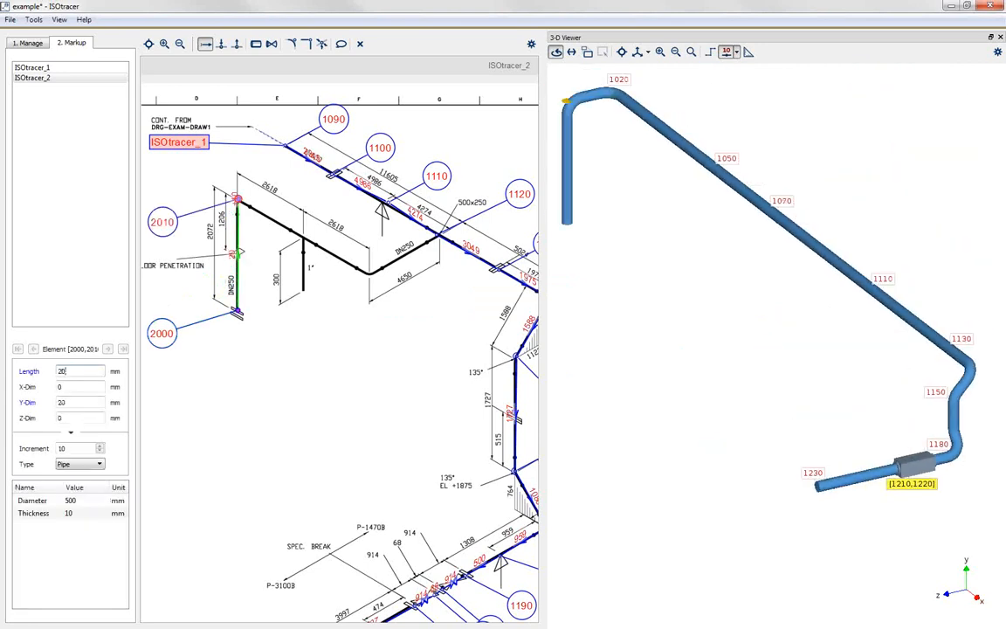
type("2")
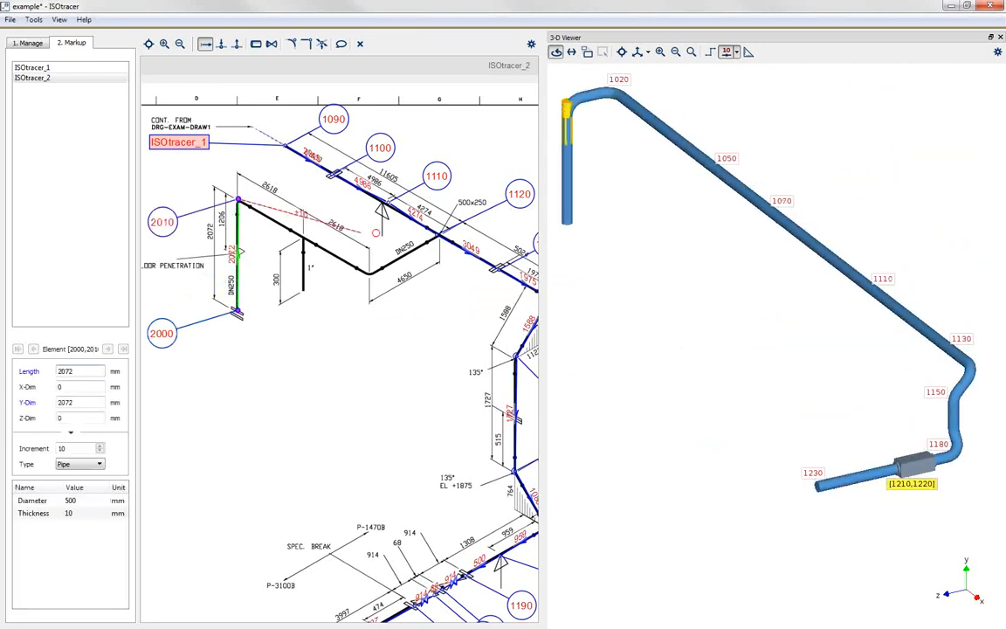
Step: Trace the DN250 pipe from the bend to the 1" branch point with length 2618 mm, and move that node's label below the piping
scroll(415, 235, "down", 2)
scroll(214, 197, "up", 2)
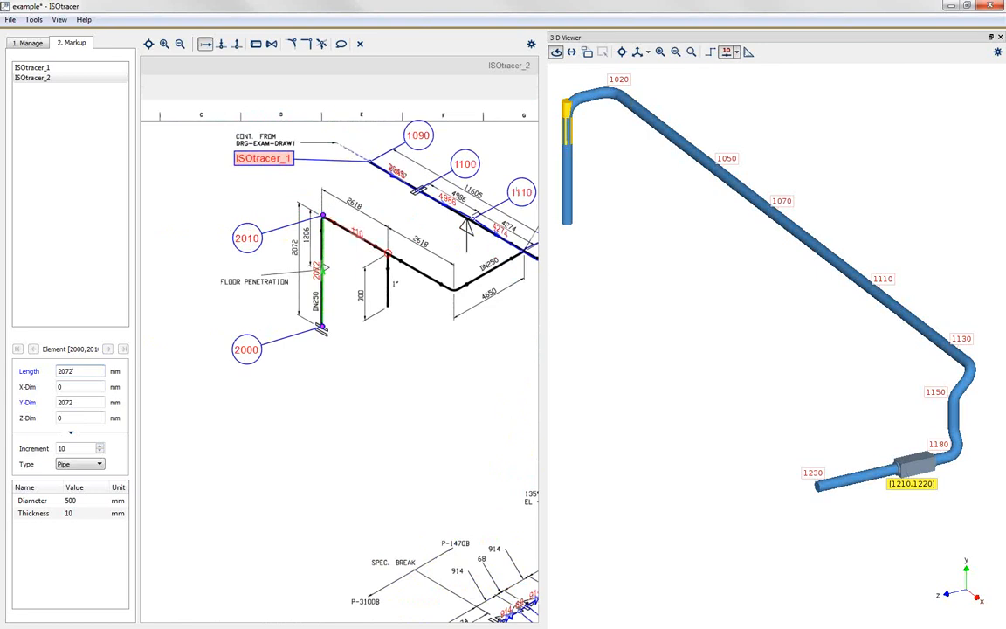
left_click(386, 254)
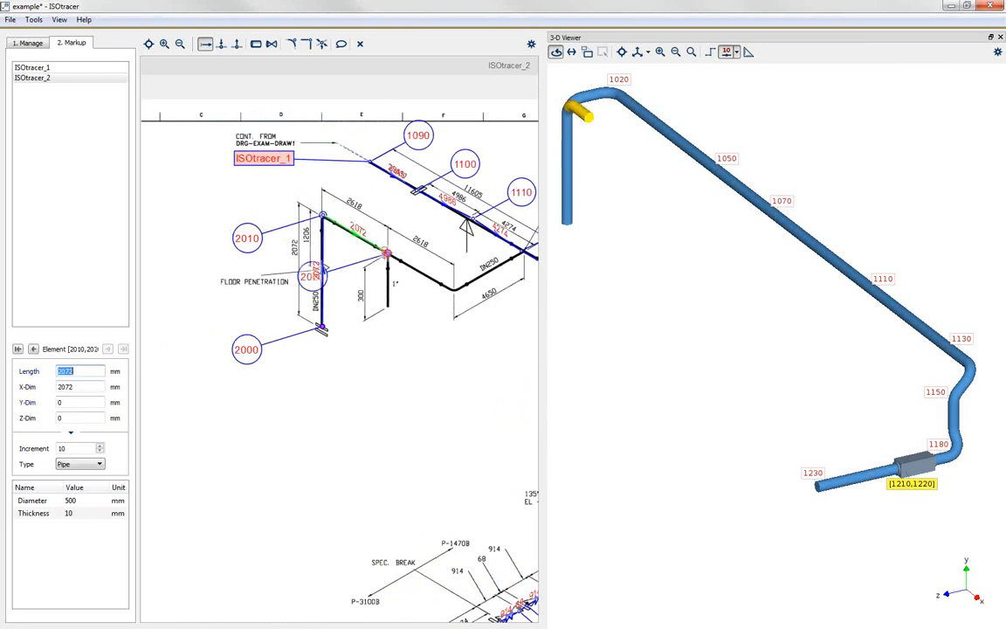
type("26")
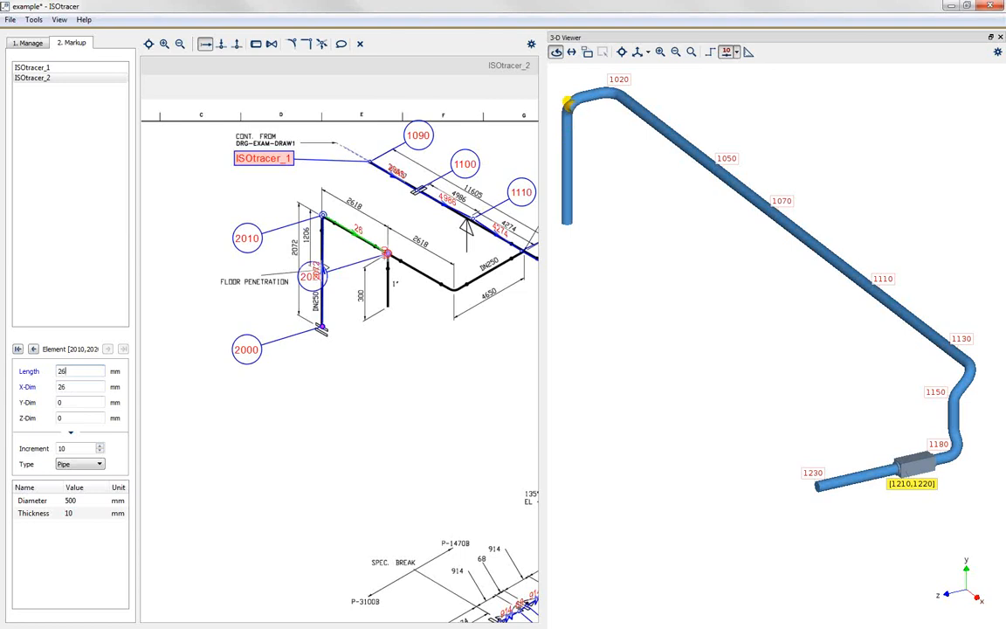
type("1")
key("BackSpace")
type("18")
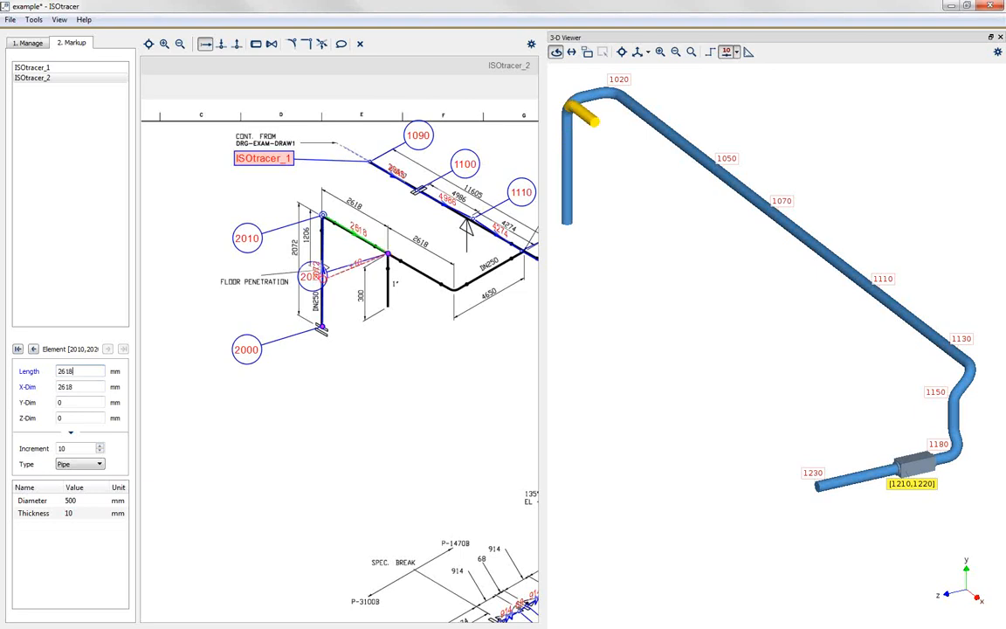
left_click_drag(370, 355, 410, 410)
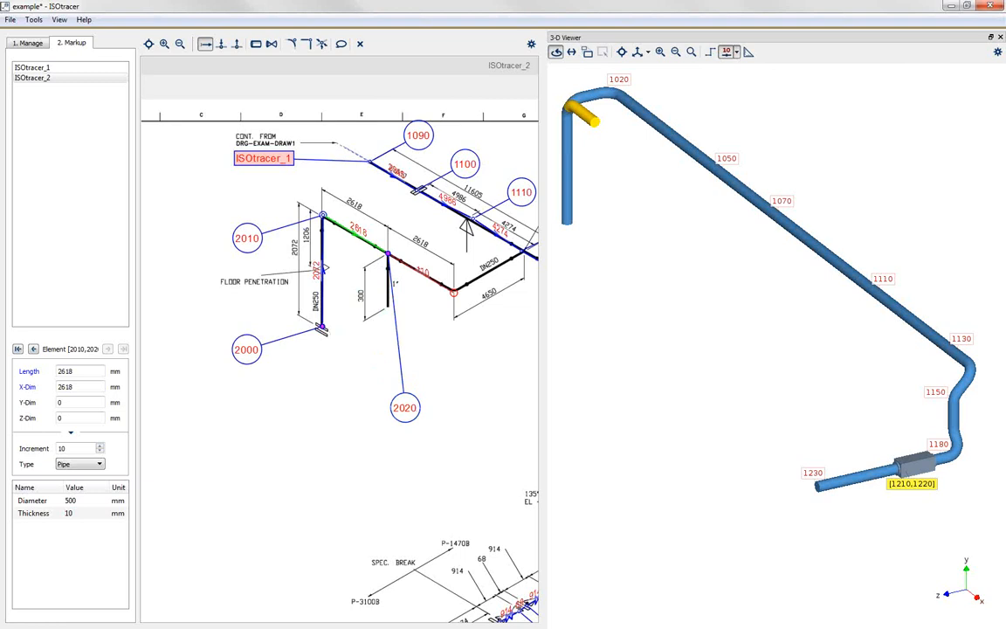
Step: Trace the DN250 pipe to its next corner and on to existing node 1120 on the DN500 line, and end the chain
left_click(453, 291)
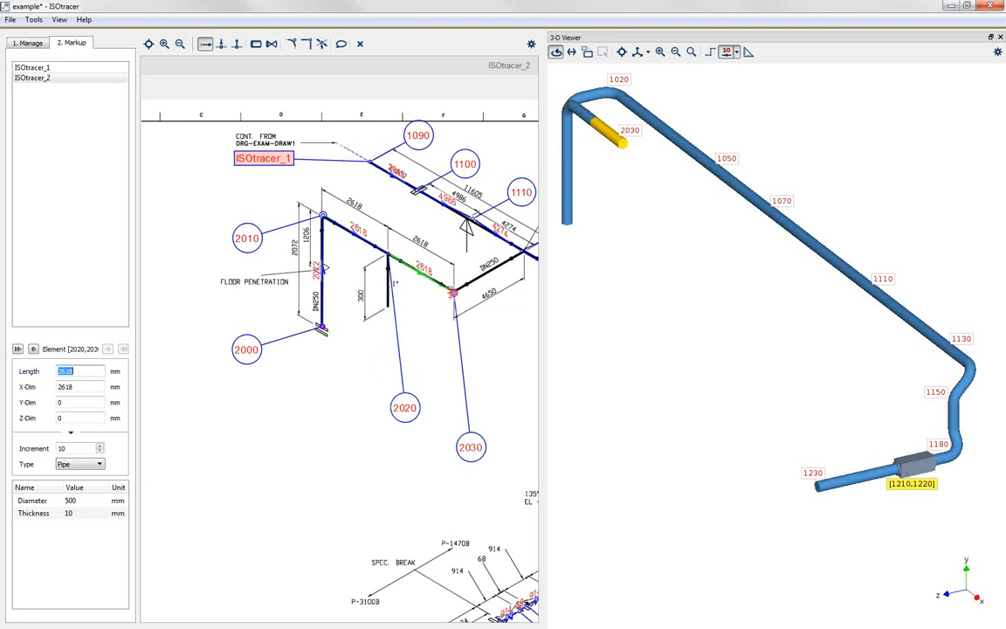
scroll(214, 310, "down", 2)
scroll(418, 284, "up", 2)
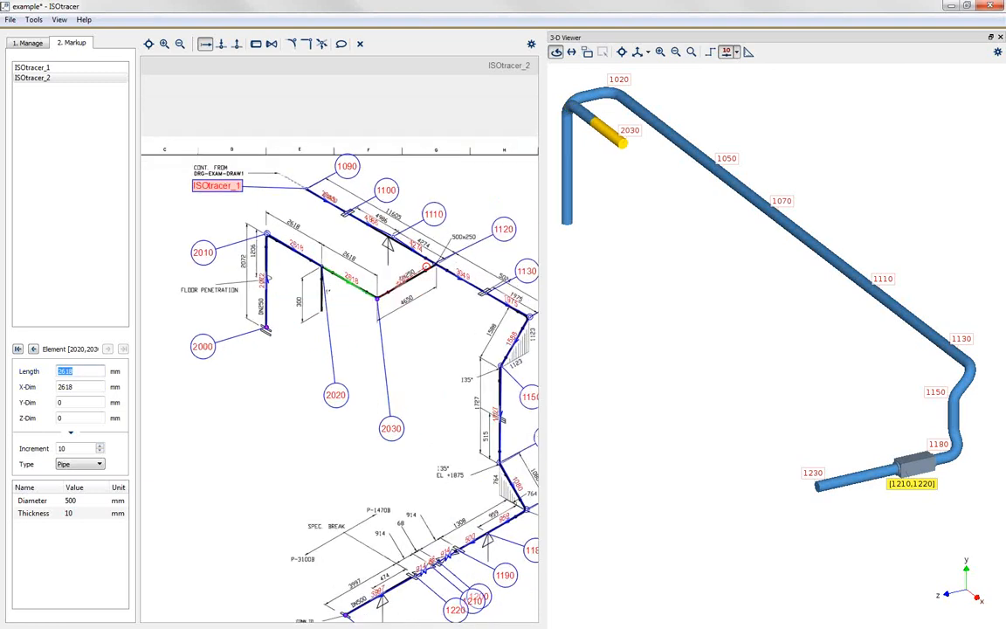
left_click(437, 261)
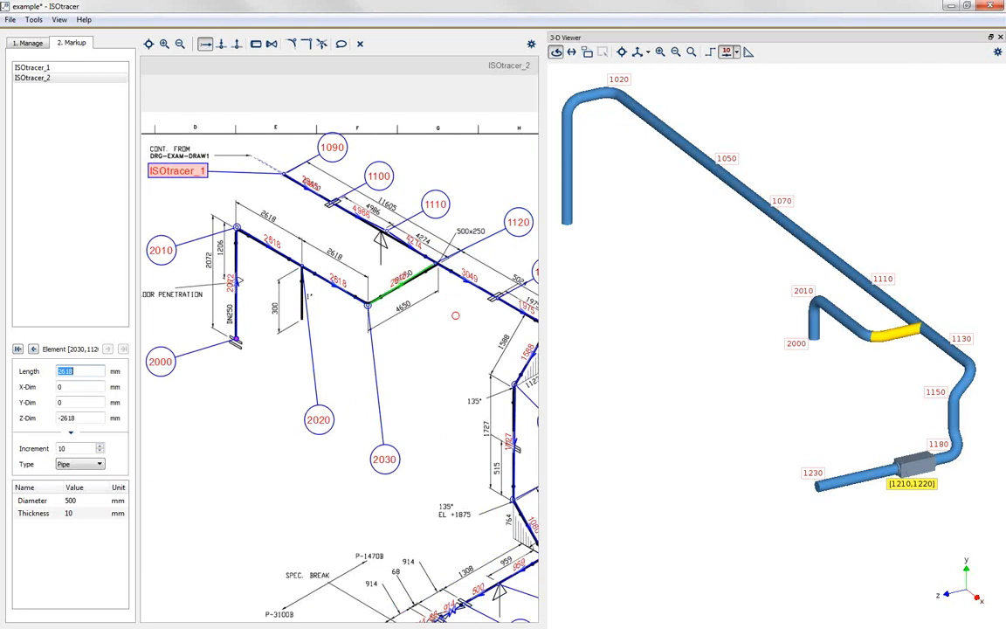
scroll(443, 270, "up", 5)
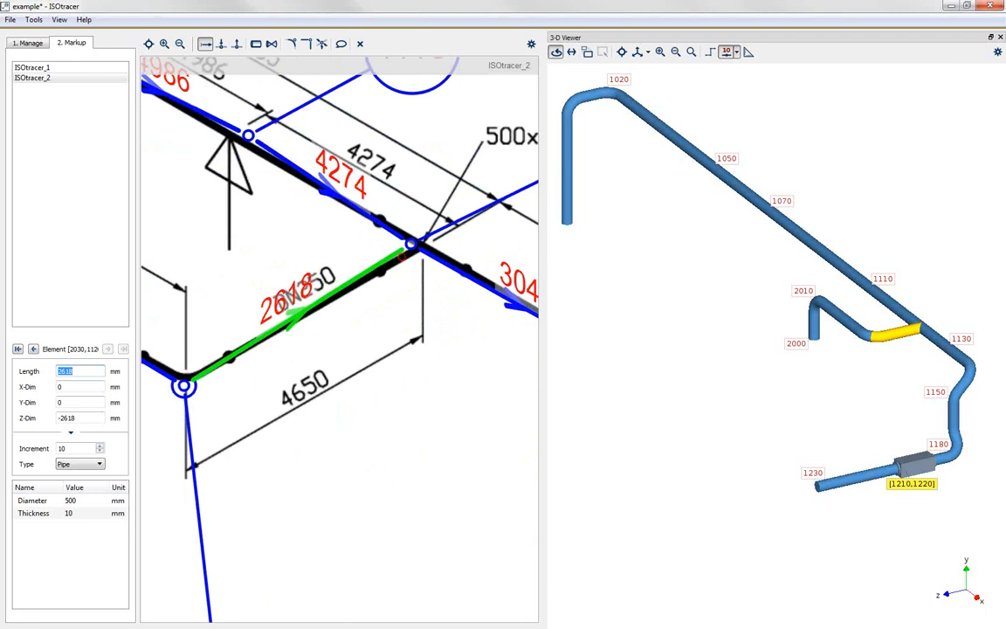
scroll(405, 256, "down", 5)
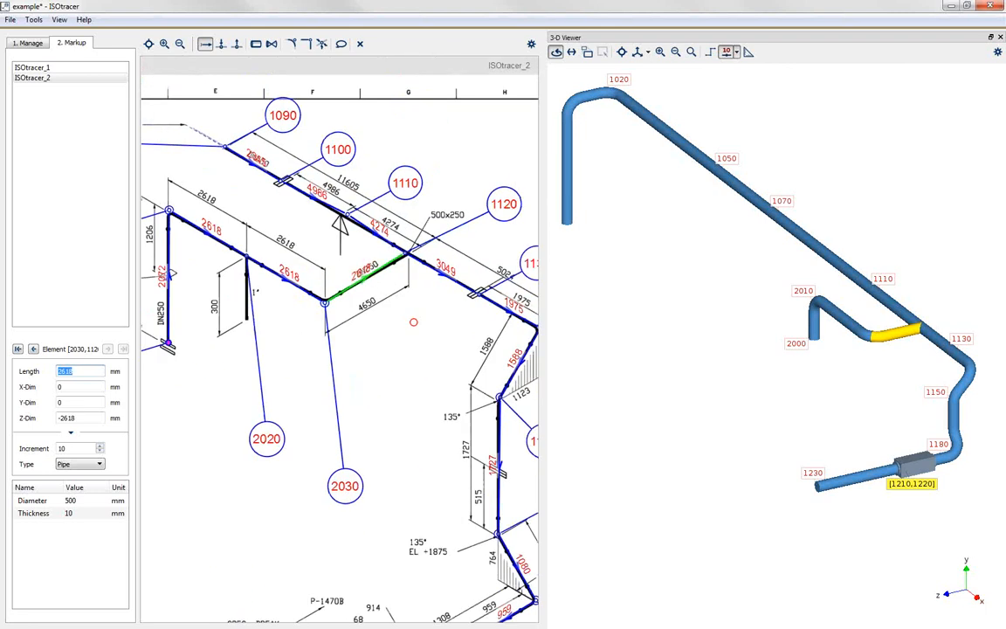
left_click(411, 326)
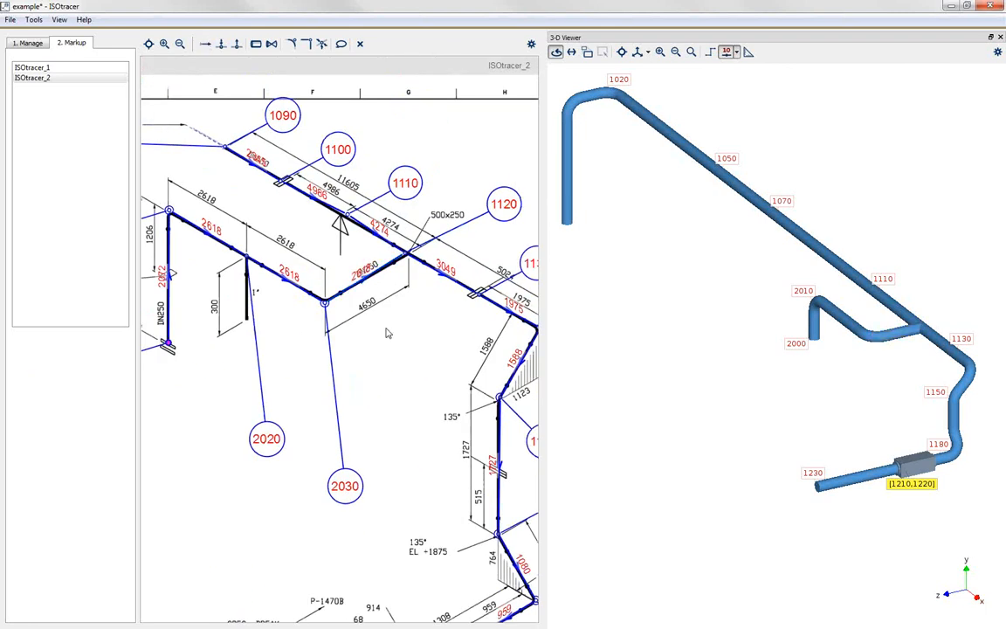
Step: Inspect where the DN250 branch joins the DN500 line by selecting node 1120 and the element between nodes 2030 and 1120 in 3-D
scroll(385, 330, "down", 3)
scroll(730, 412, "up", 5)
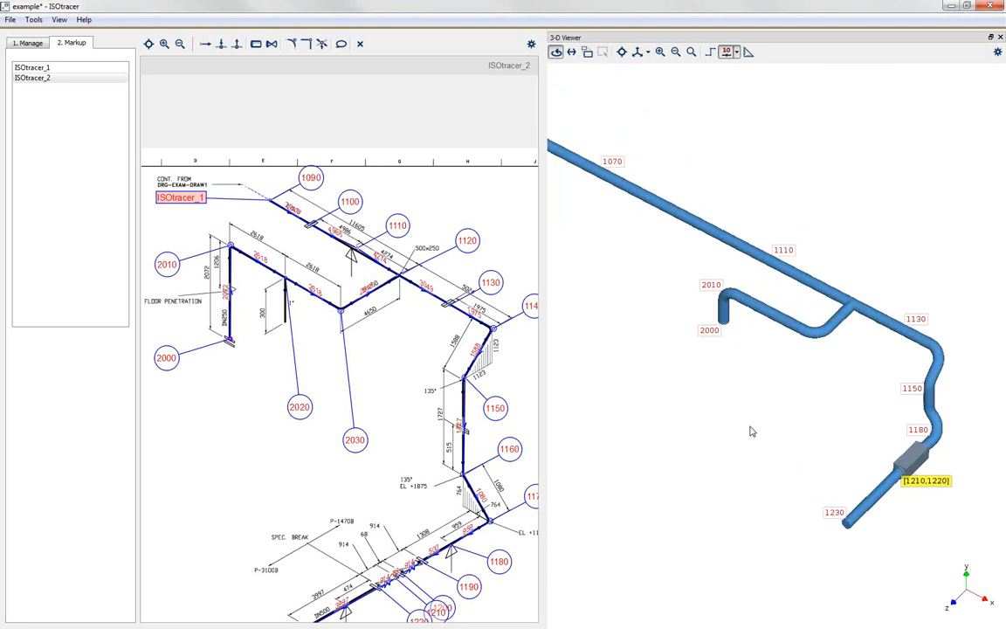
left_click_drag(703, 376, 730, 434)
scroll(863, 319, "up", 4)
scroll(860, 310, "down", 3)
left_click(850, 304)
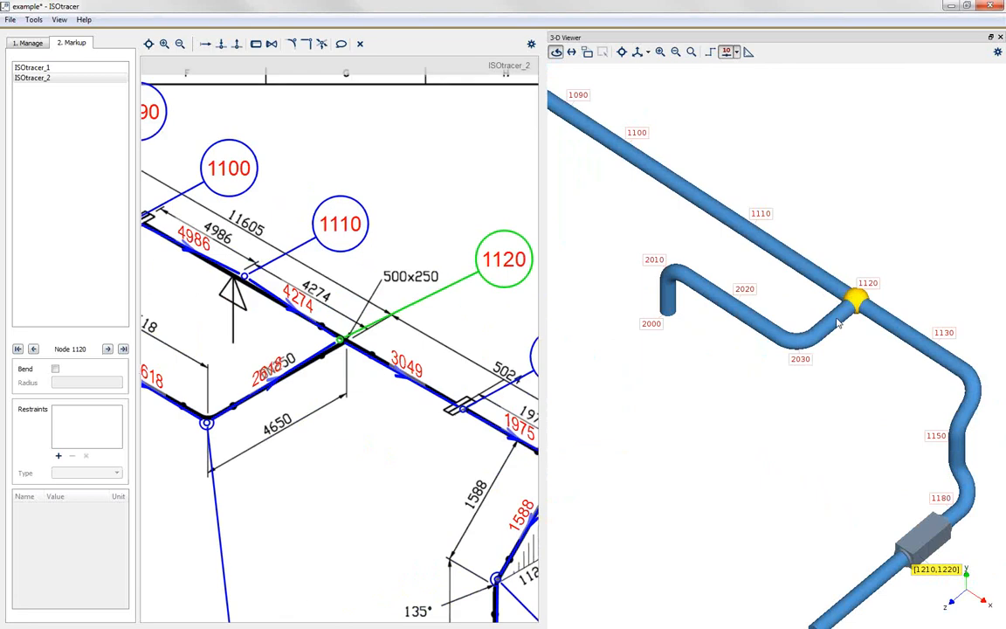
left_click(832, 323)
scroll(839, 324, "down", 2)
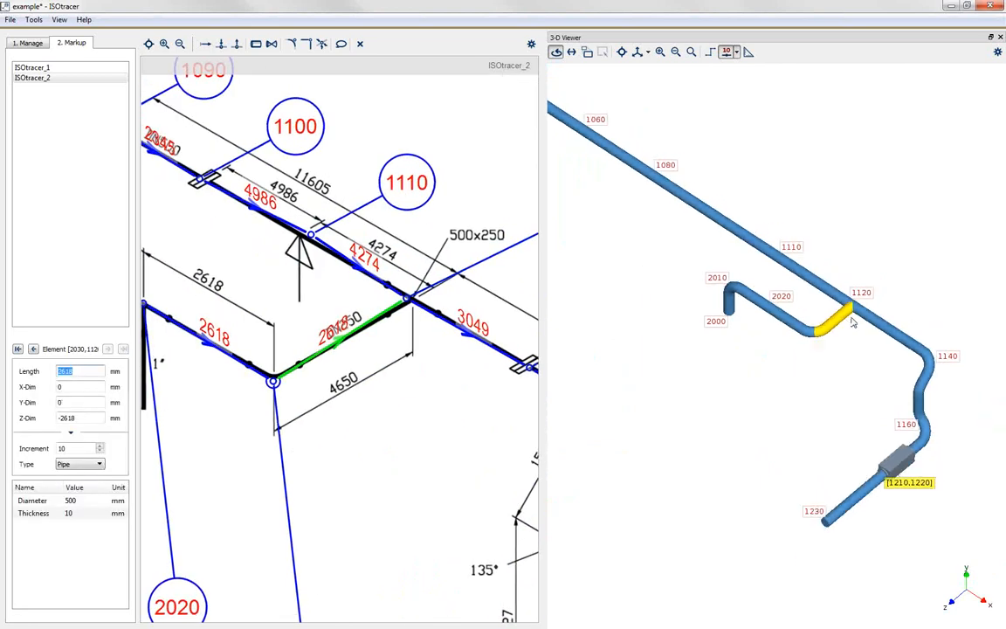
scroll(481, 397, "down", 3)
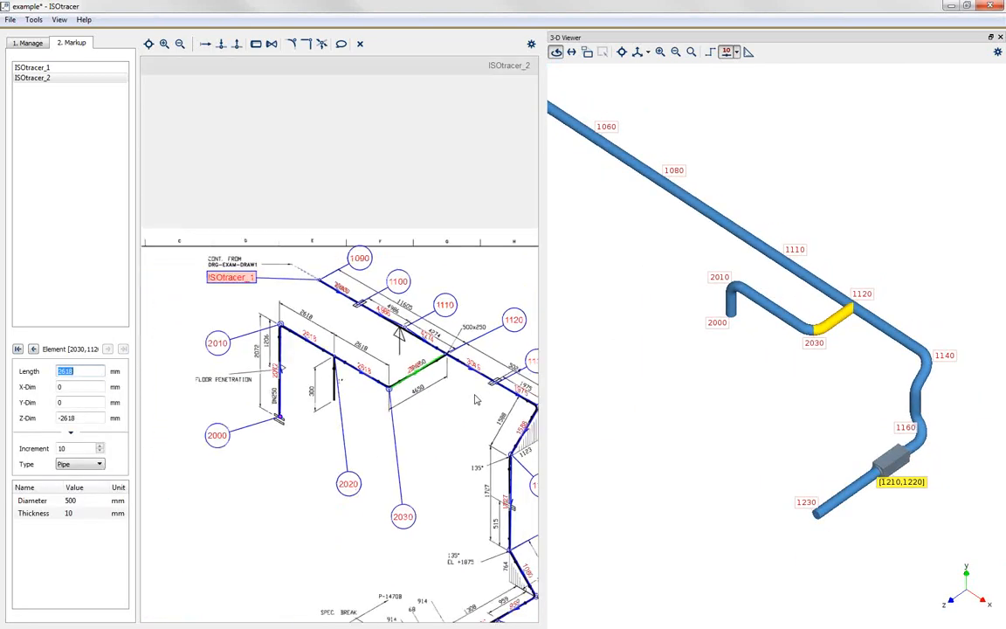
scroll(411, 419, "down", 3)
scroll(353, 440, "up", 2)
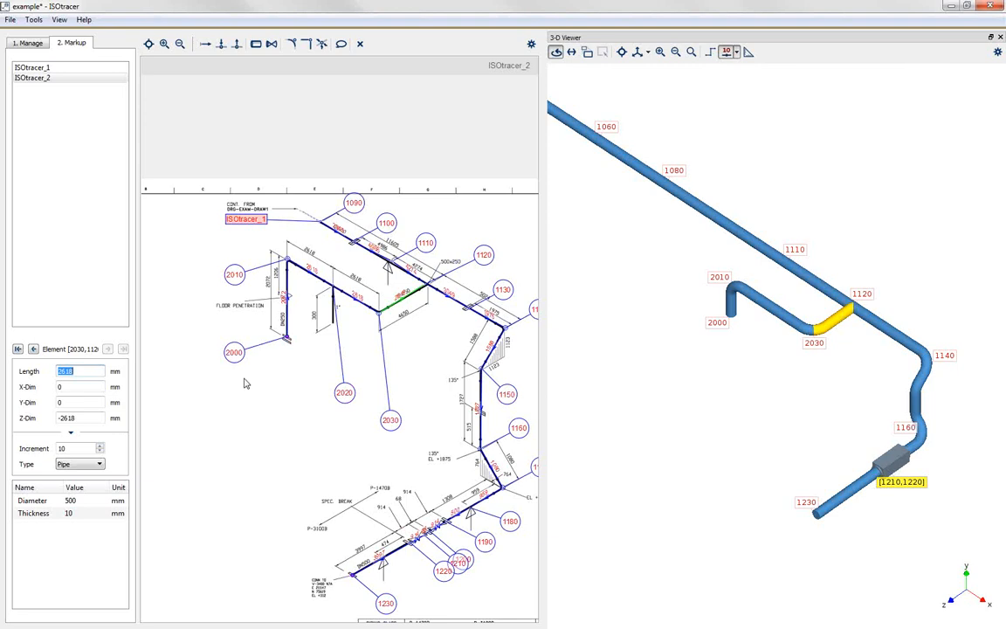
Step: View the chain ranges overview with the used node-number space, close it, and clear the element selection
left_click(59, 20)
key("Escape")
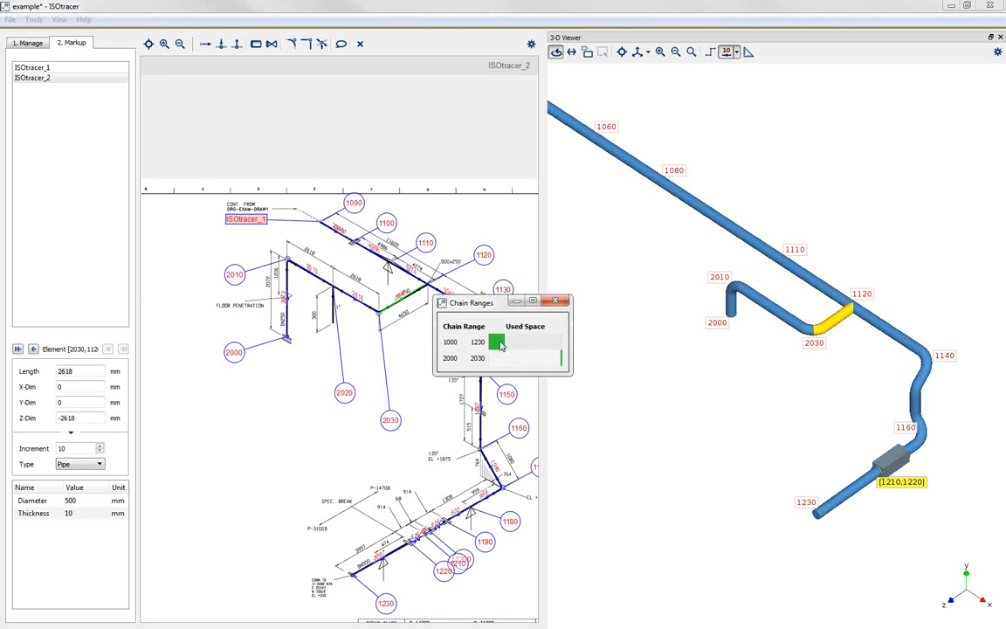
left_click(559, 301)
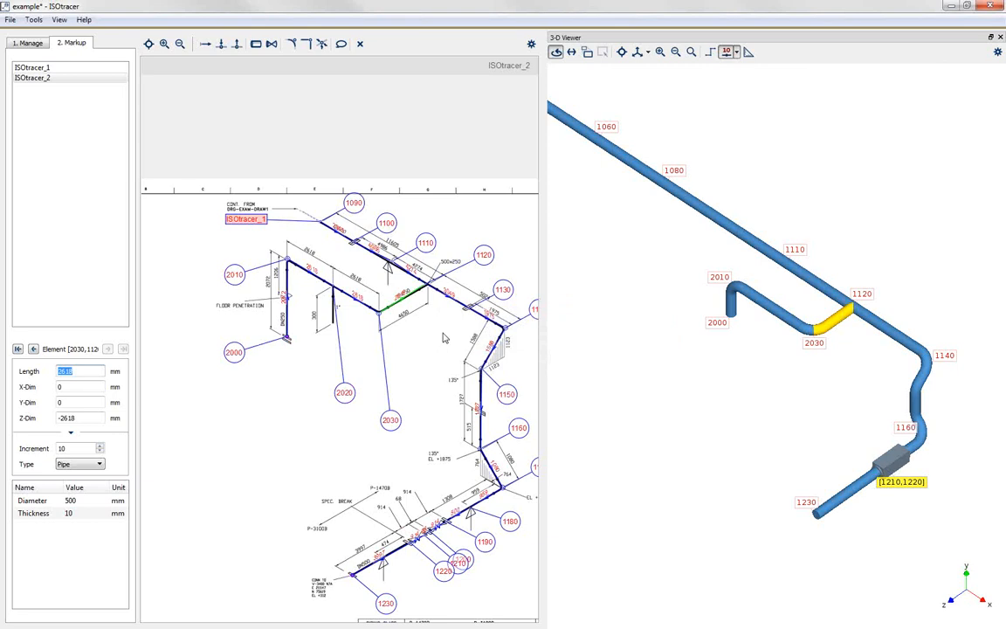
left_click(460, 347)
scroll(433, 322, "down", 1)
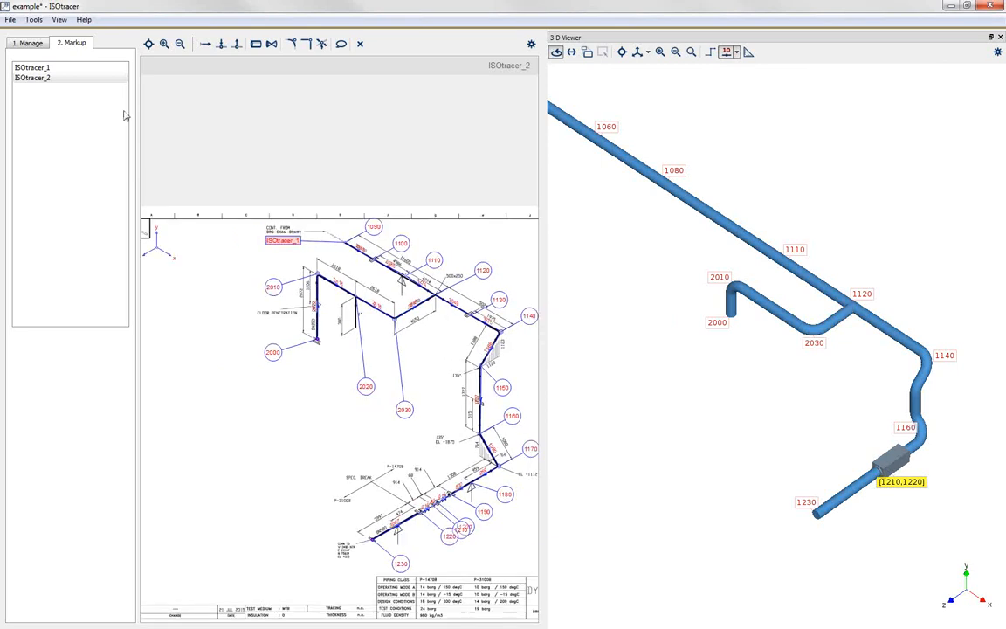
Step: On drawing ISOtracer_1, set the node number increment of the first DN500 element, starting at node 1000, to 100
left_click(32, 68)
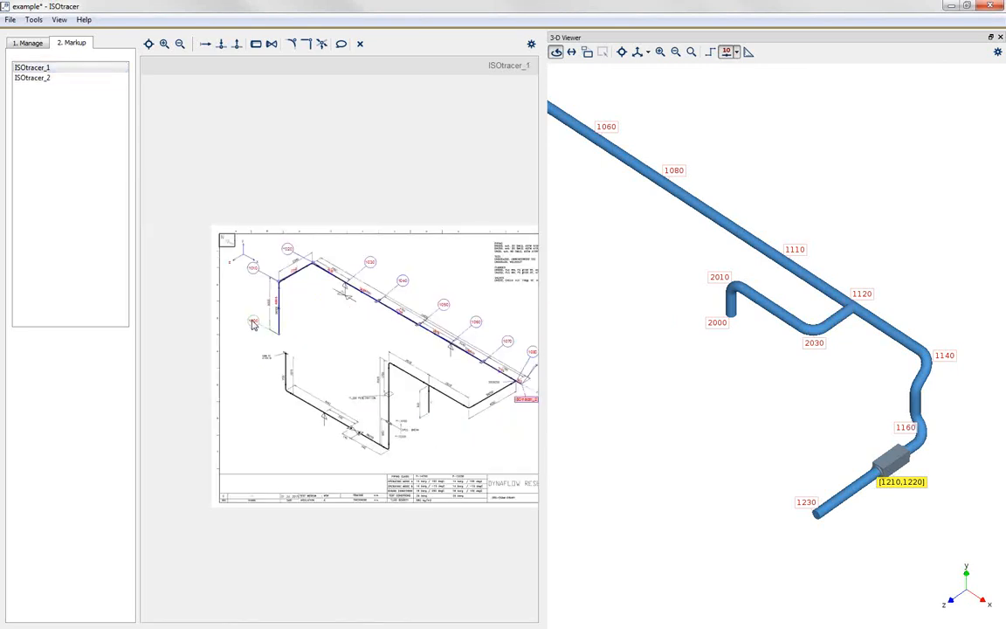
left_click(228, 291)
scroll(266, 327, "up", 2)
scroll(266, 327, "up", 1)
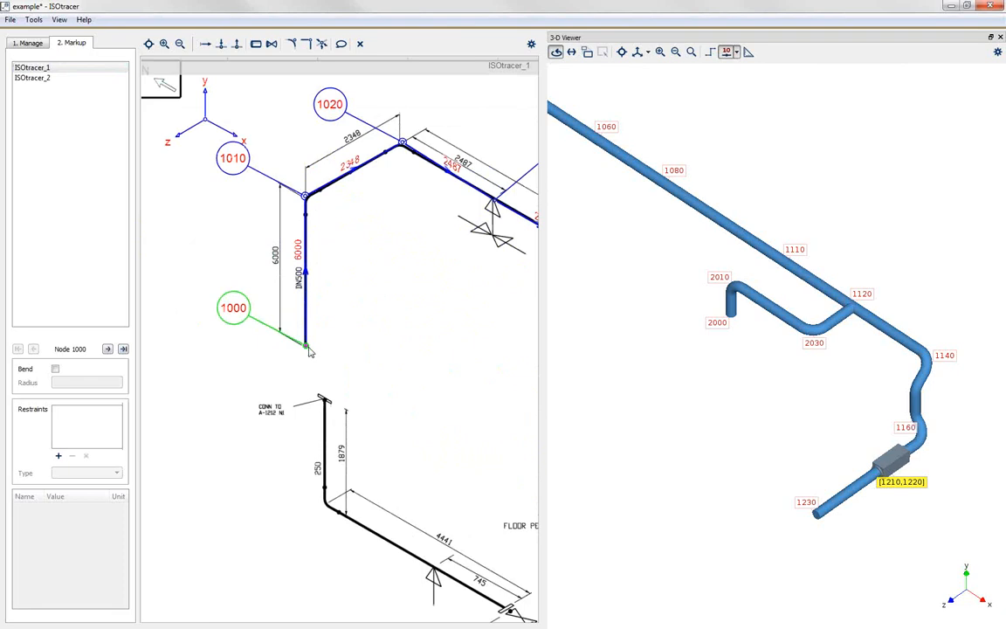
left_click(307, 330)
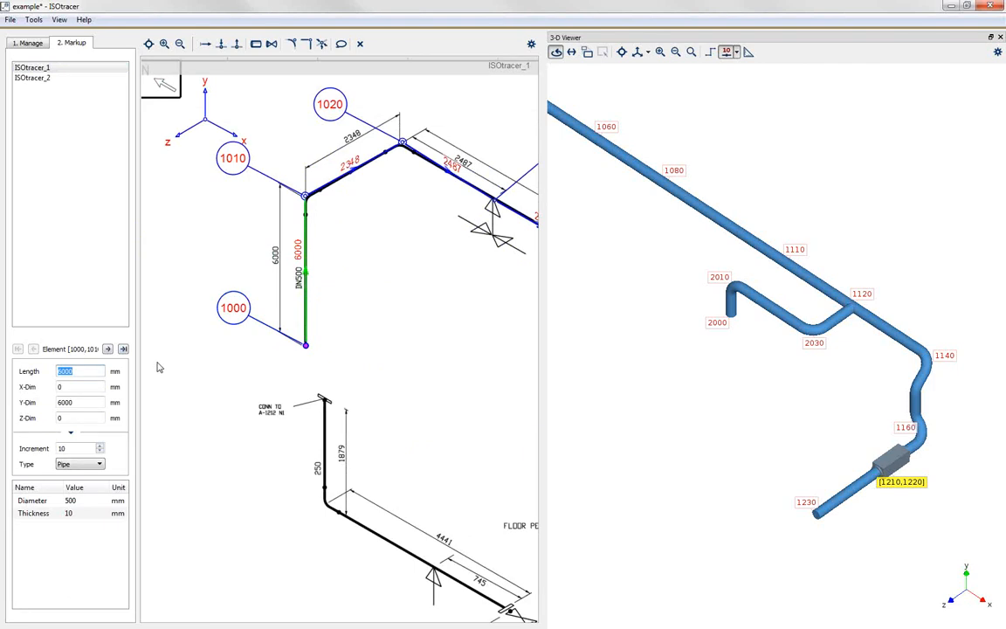
scroll(182, 373, "down", 2)
scroll(183, 277, "down", 2)
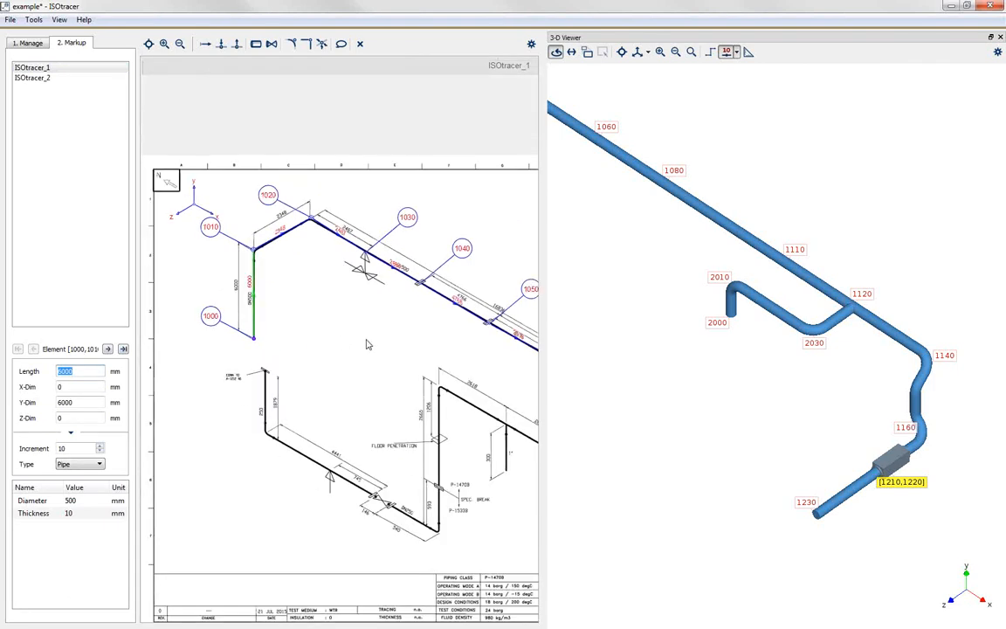
scroll(332, 309, "up", 2)
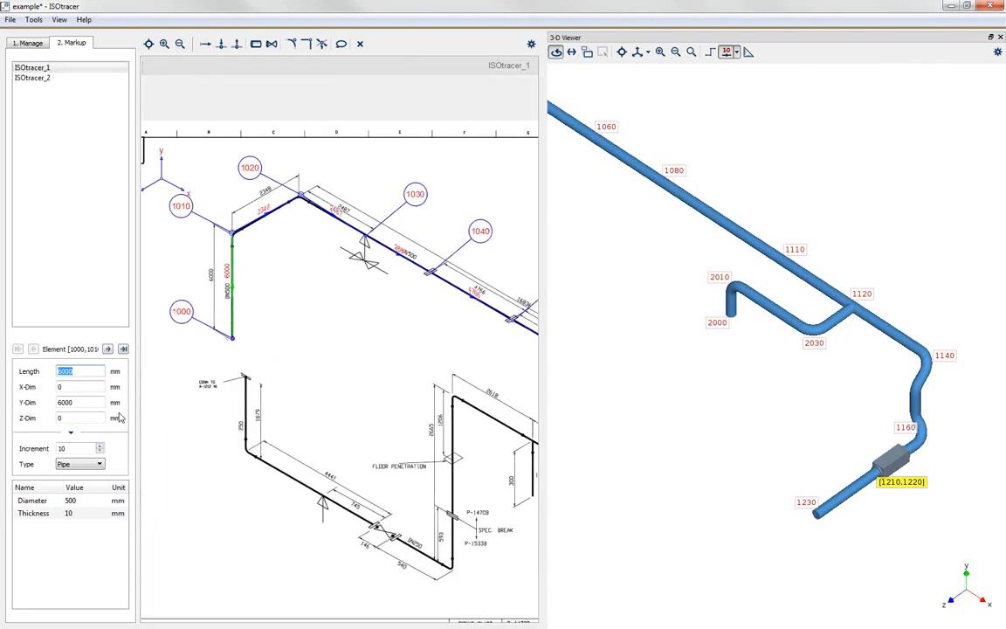
left_click(74, 448)
type("0")
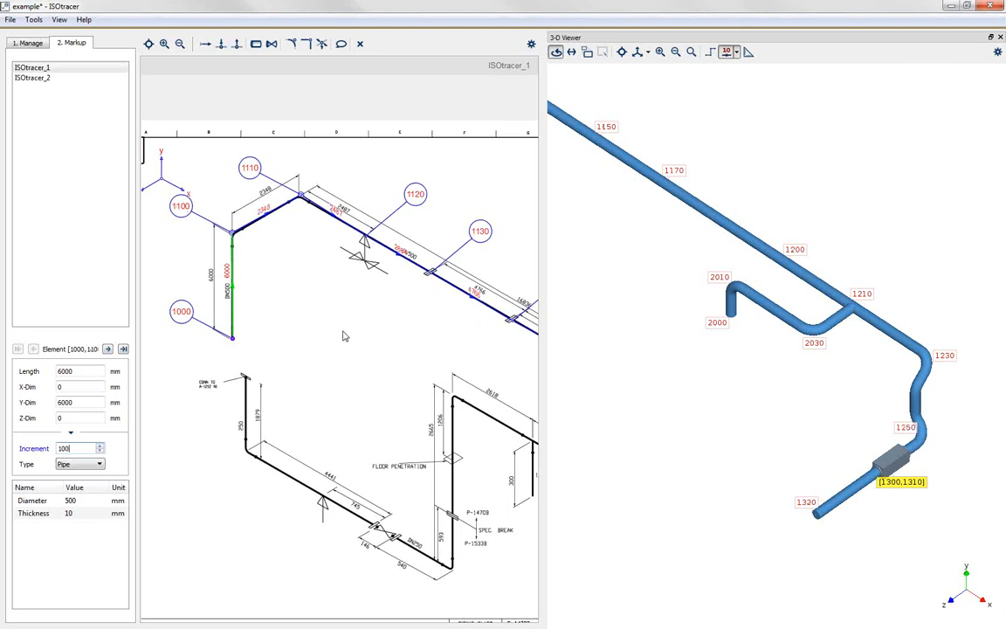
left_click(303, 294)
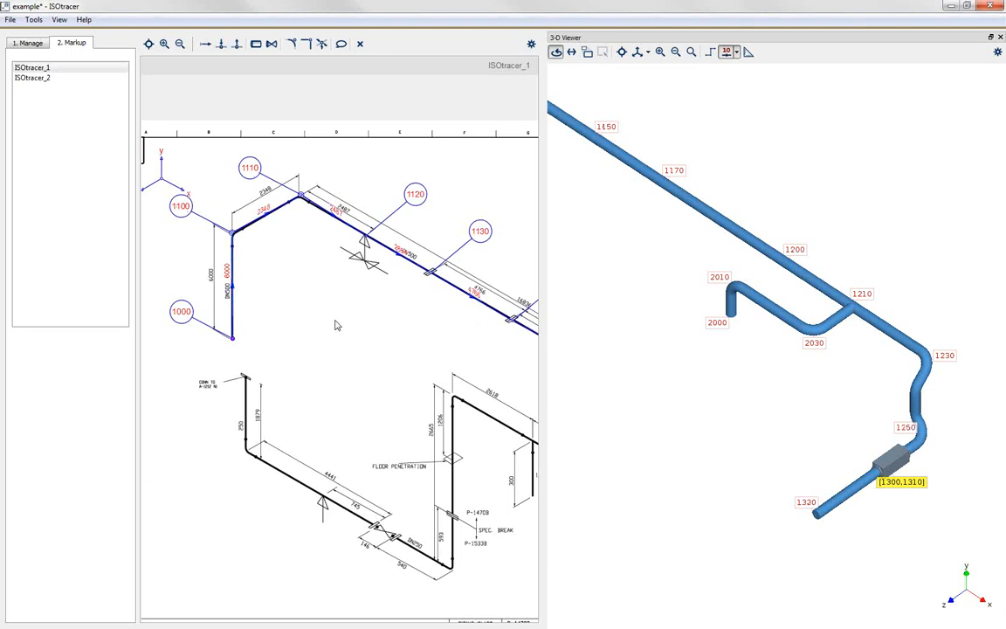
Step: Locate nodes 1000 and 1120 on the drawing and in the 3-D model, and examine the support symbol at node 1120
left_click(233, 339)
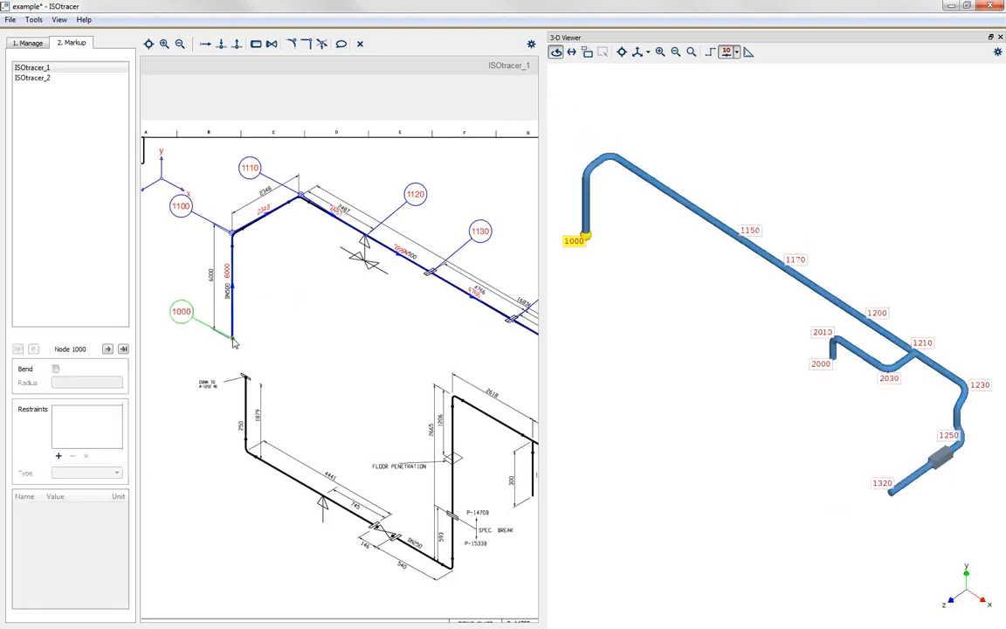
scroll(210, 349, "down", 3)
scroll(223, 350, "down", 2)
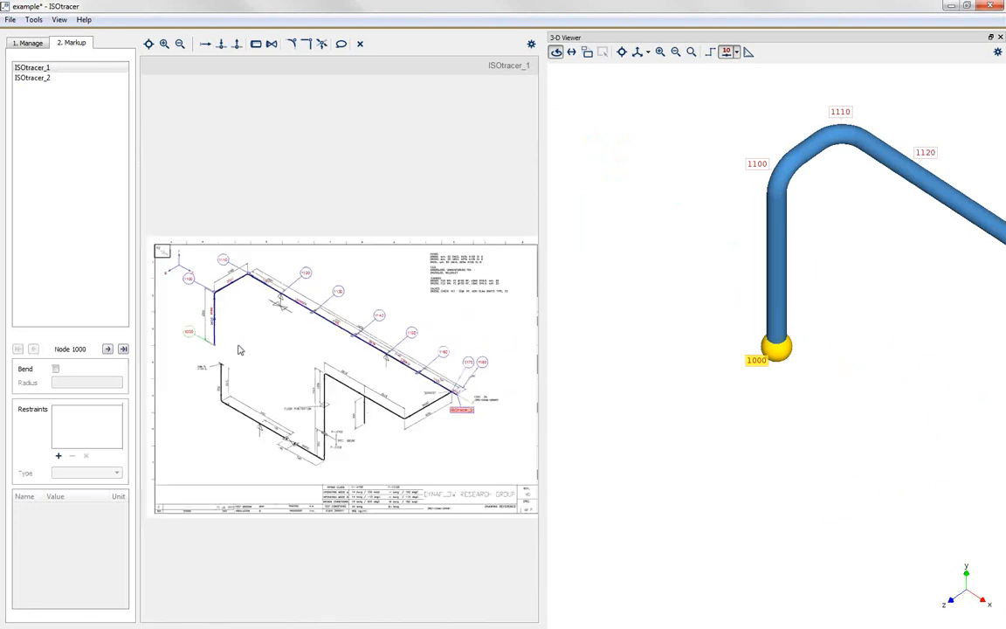
scroll(277, 384, "up", 2)
scroll(271, 249, "up", 4)
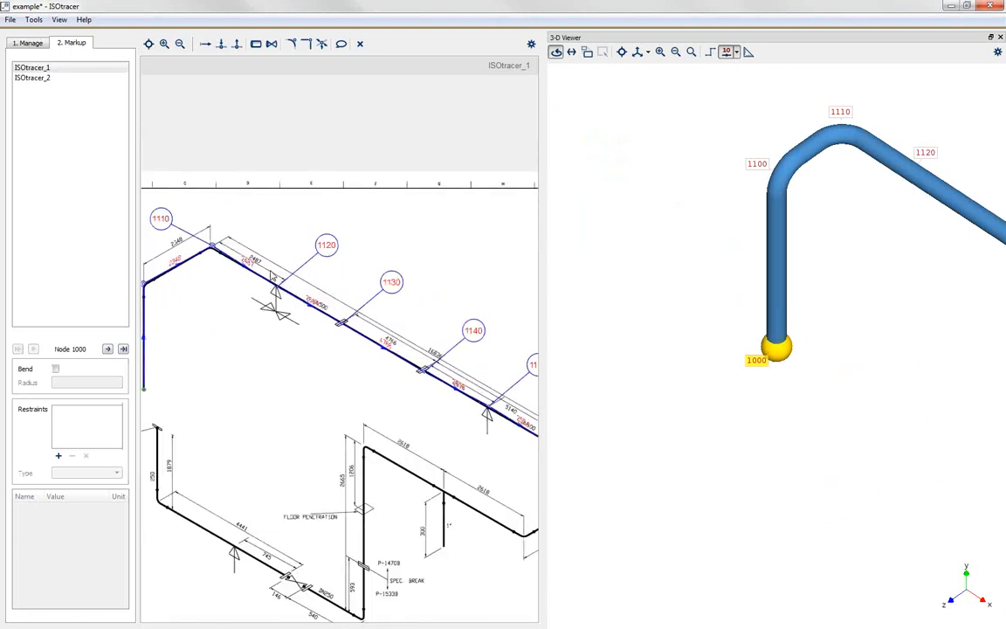
left_click(280, 293)
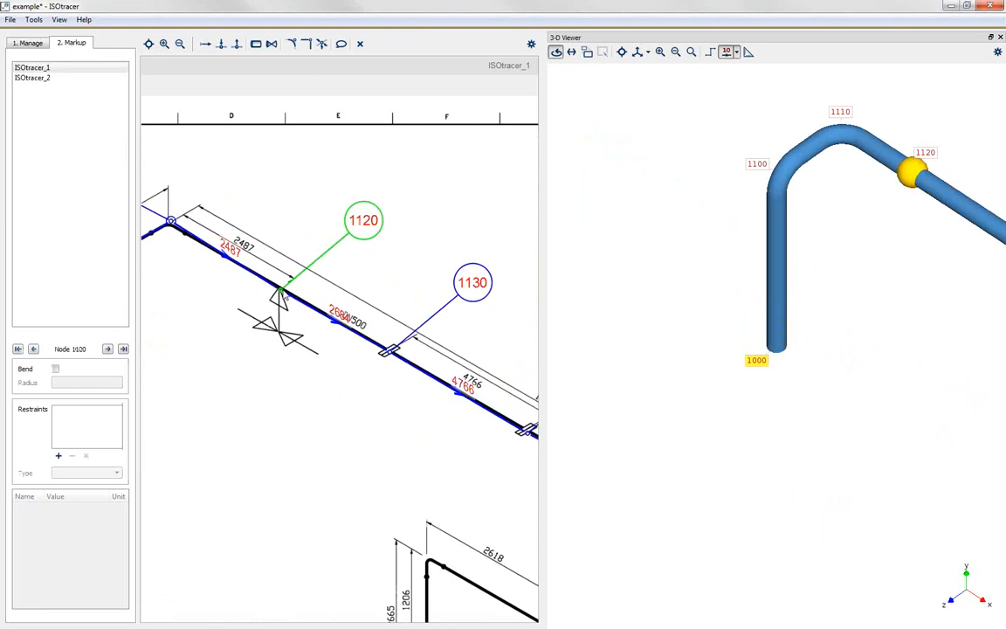
scroll(275, 291, "down", 4)
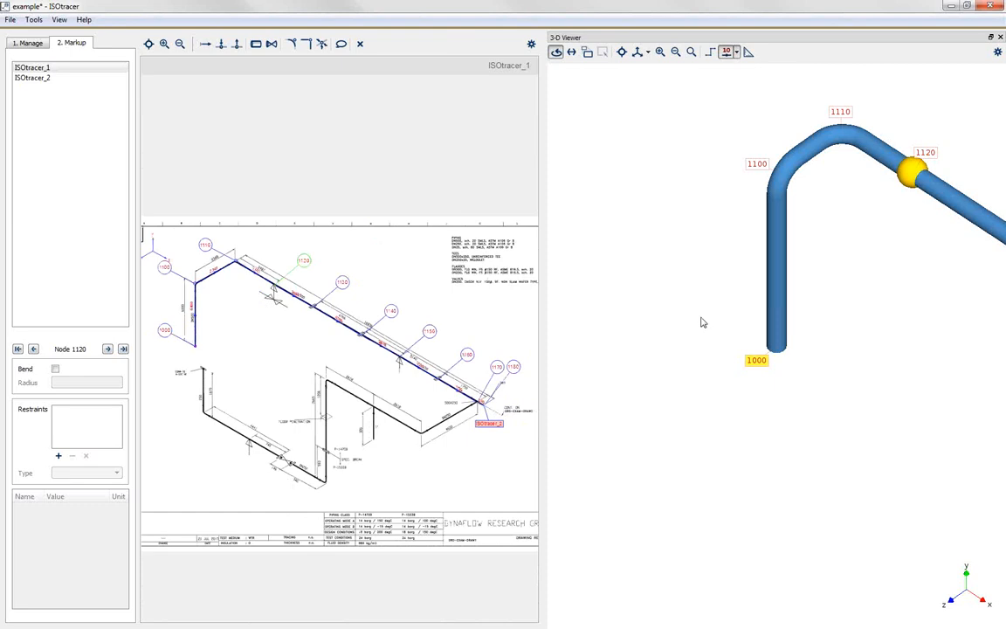
scroll(612, 286, "down", 4)
scroll(762, 354, "down", 3)
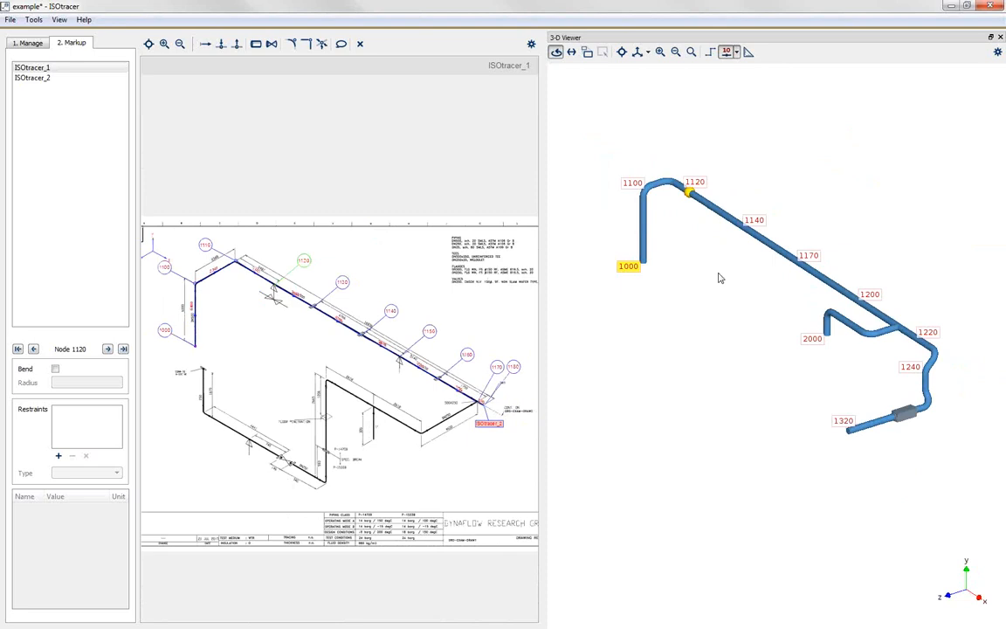
scroll(266, 287, "up", 4)
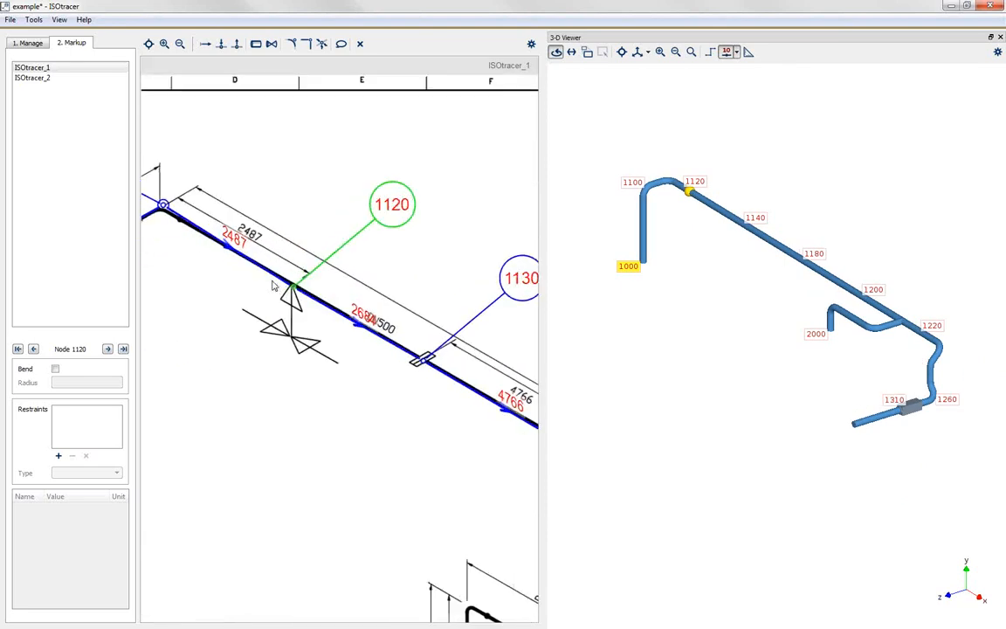
left_click(322, 194)
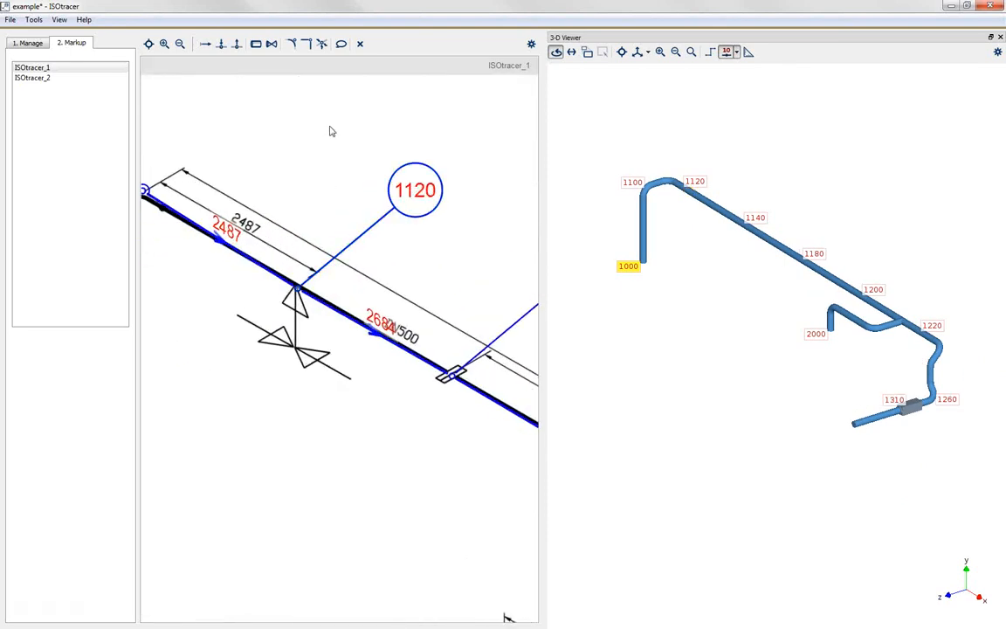
Step: Start the support tool and add a restraint of type Y to the support definition
left_click(322, 45)
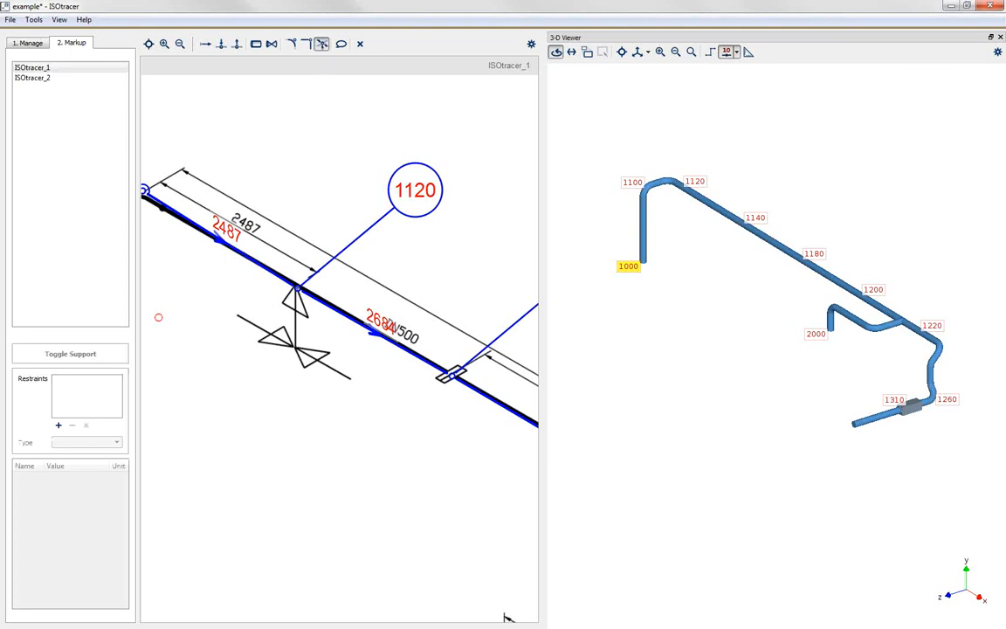
left_click(58, 427)
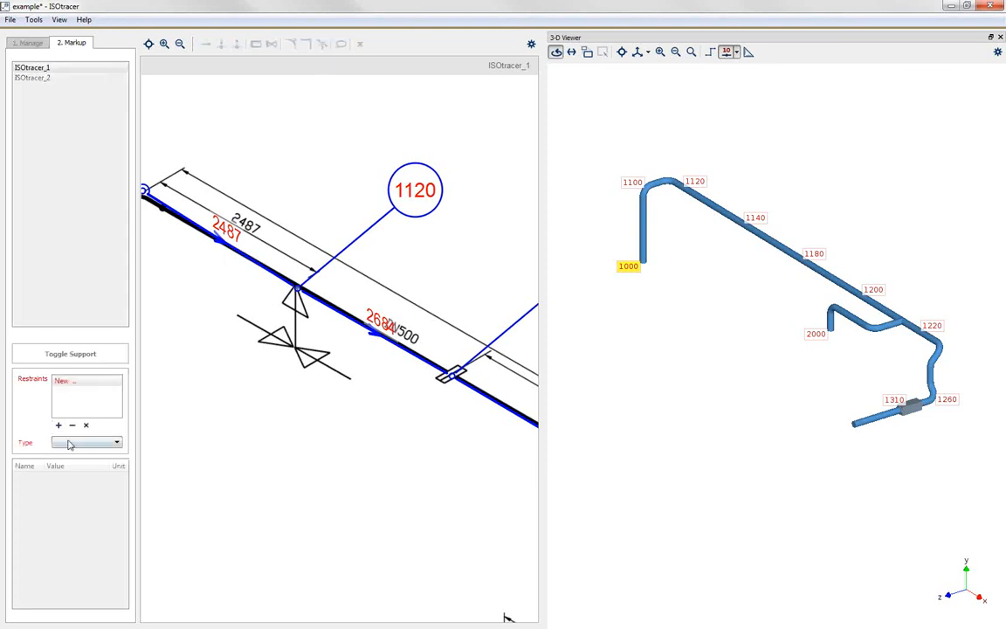
left_click(75, 444)
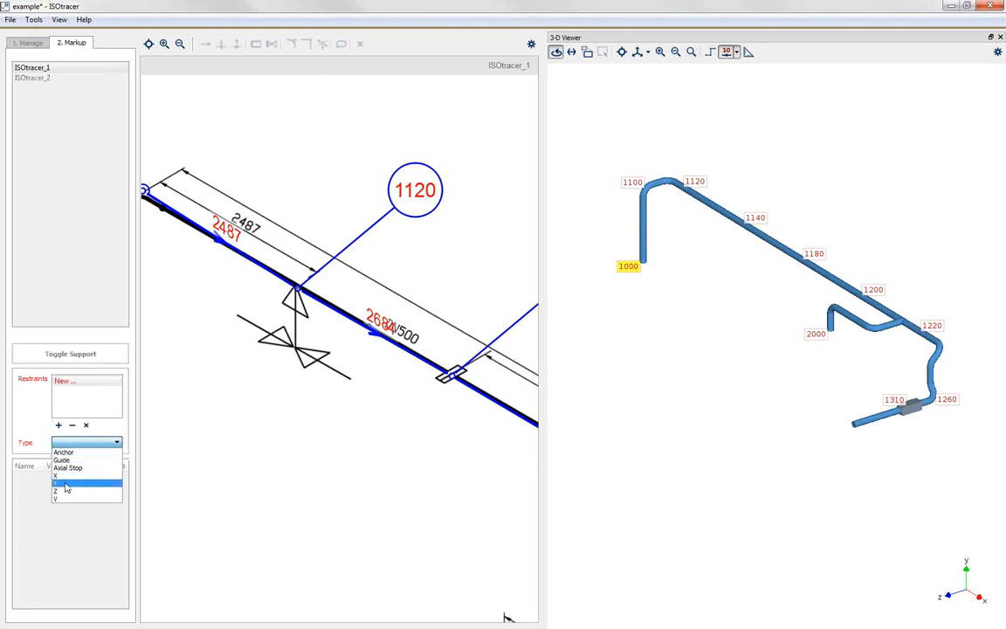
left_click(66, 485)
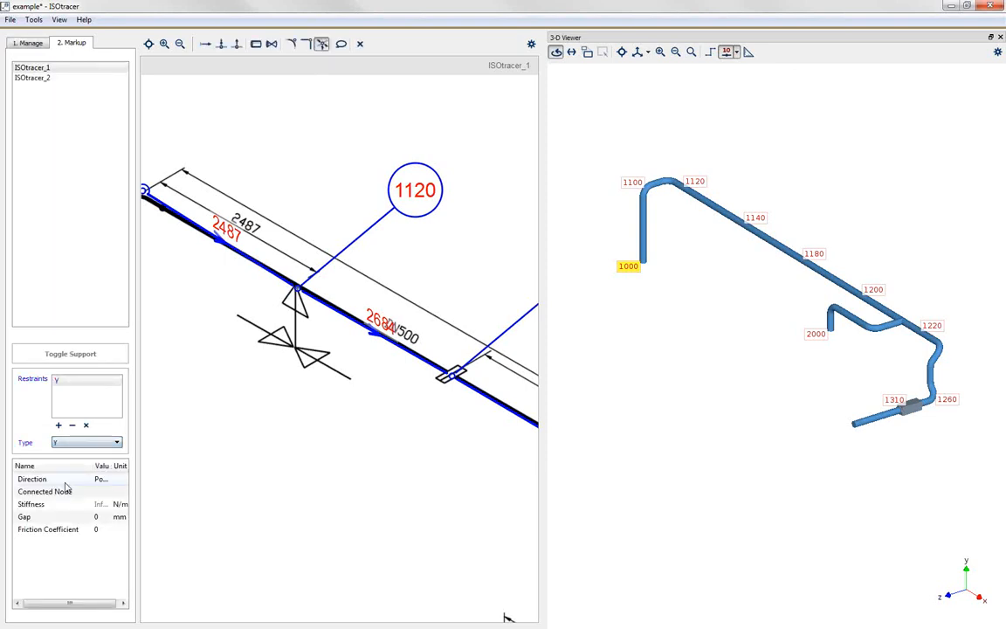
Step: Widen the support settings area and set the Y restraint's friction coefficient to 0.3
left_click_drag(153, 475, 239, 476)
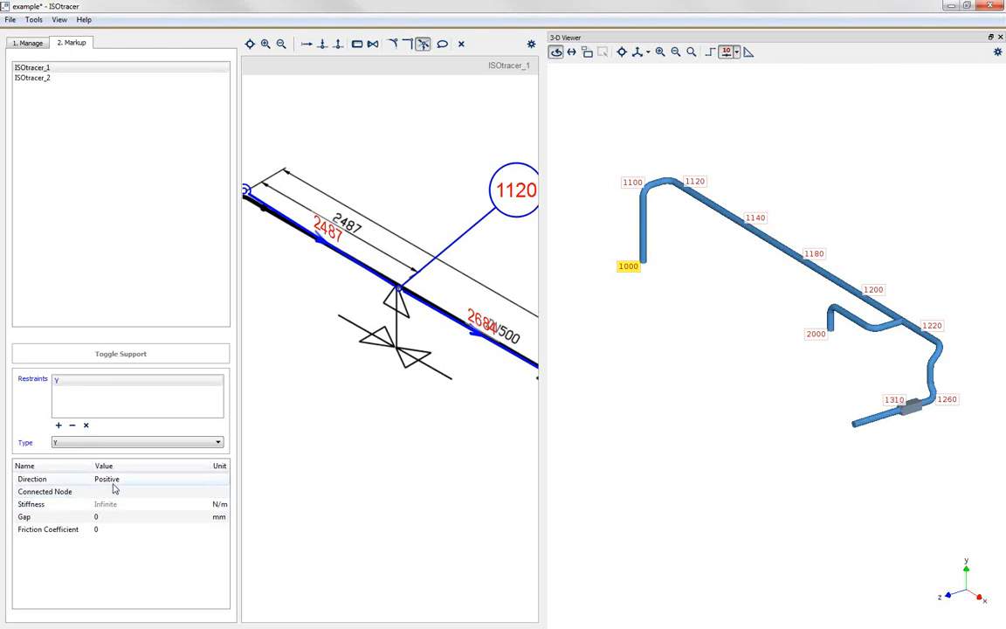
double_click(105, 529)
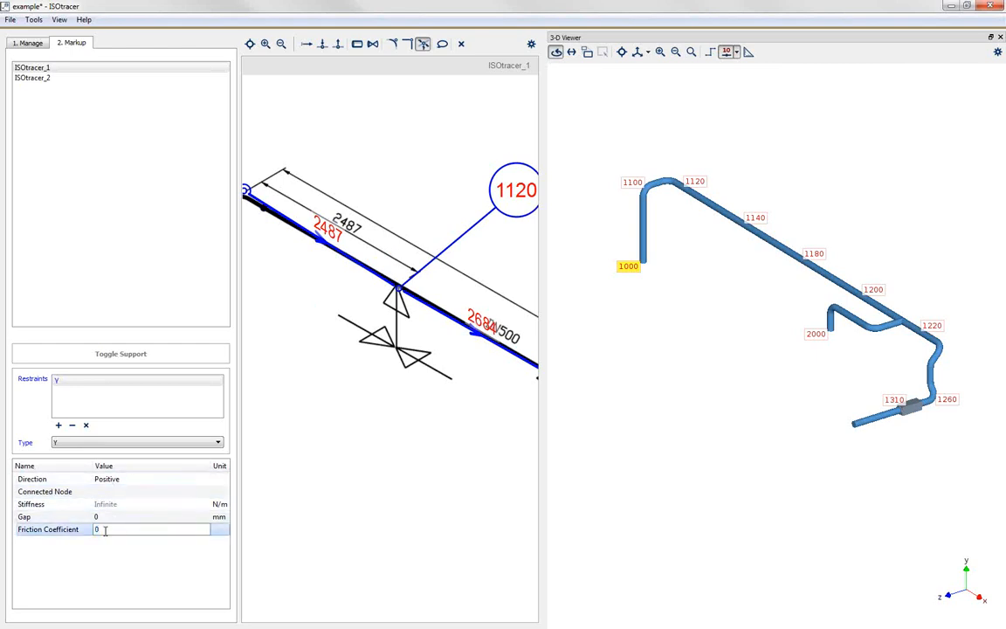
type("0.3")
key("Return")
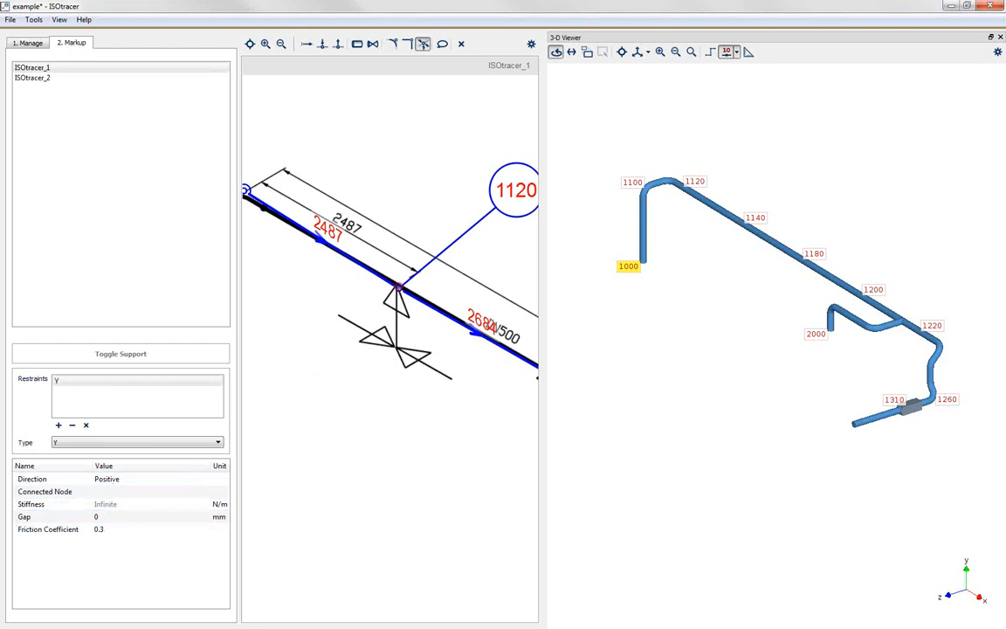
Step: Place the Y support on node 1120 of the DN500 line and inspect it in the 3-D model
left_click(398, 287)
scroll(699, 194, "up", 8)
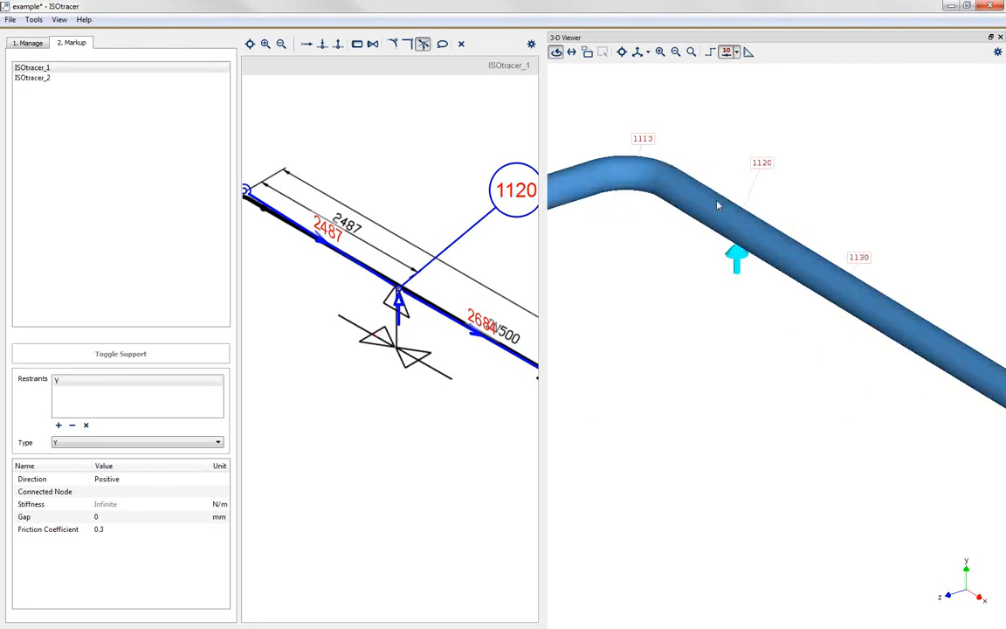
mouse_move(772, 279)
left_mouse_down()
mouse_move(876, 260)
mouse_move(756, 256)
mouse_move(734, 245)
mouse_move(768, 249)
left_mouse_up()
scroll(769, 249, "down", 2)
scroll(720, 265, "down", 5)
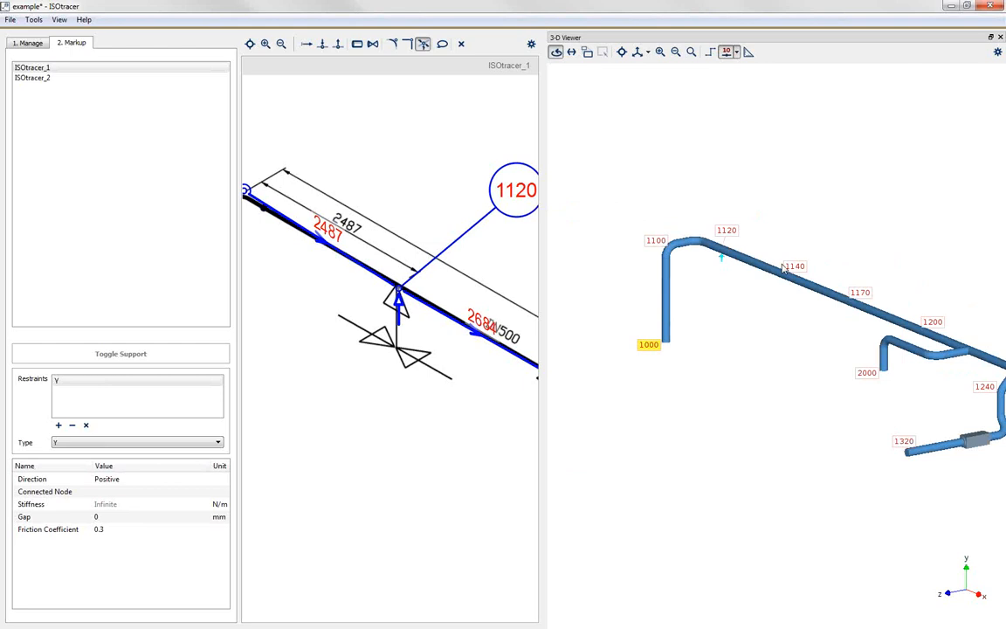
scroll(721, 261, "up", 5)
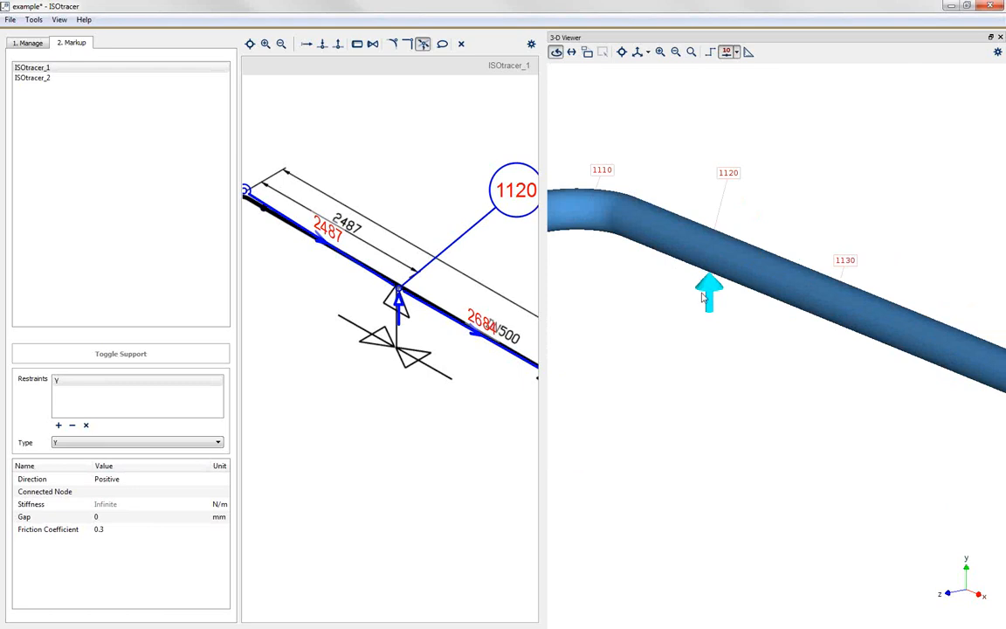
Step: Add a second restraint of type X, acting in both directions, to the support definition
left_click(58, 425)
scroll(470, 385, "down", 6)
scroll(471, 385, "up", 1)
scroll(470, 384, "up", 5)
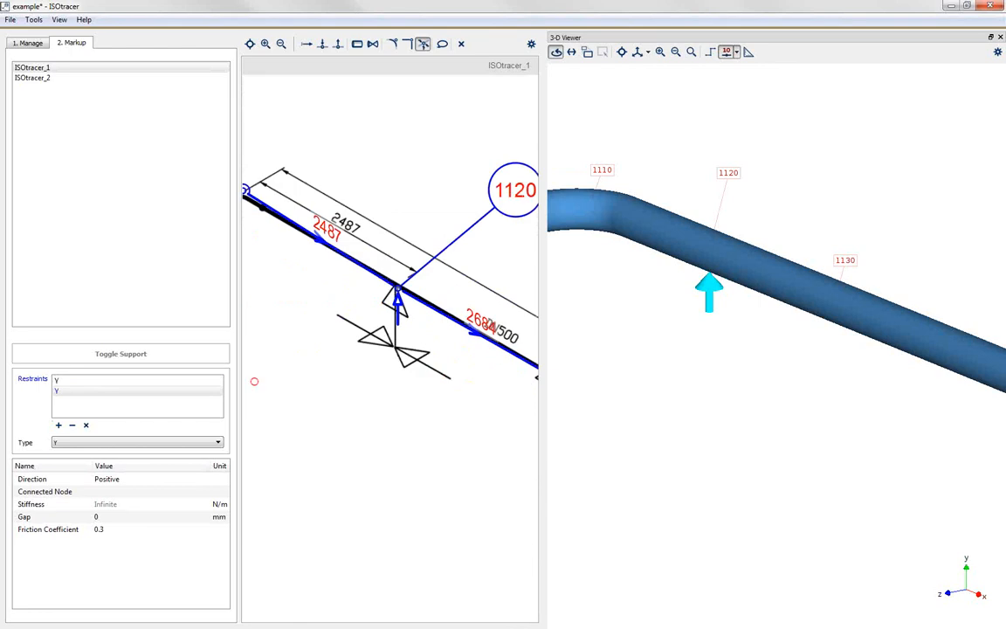
left_click(62, 392)
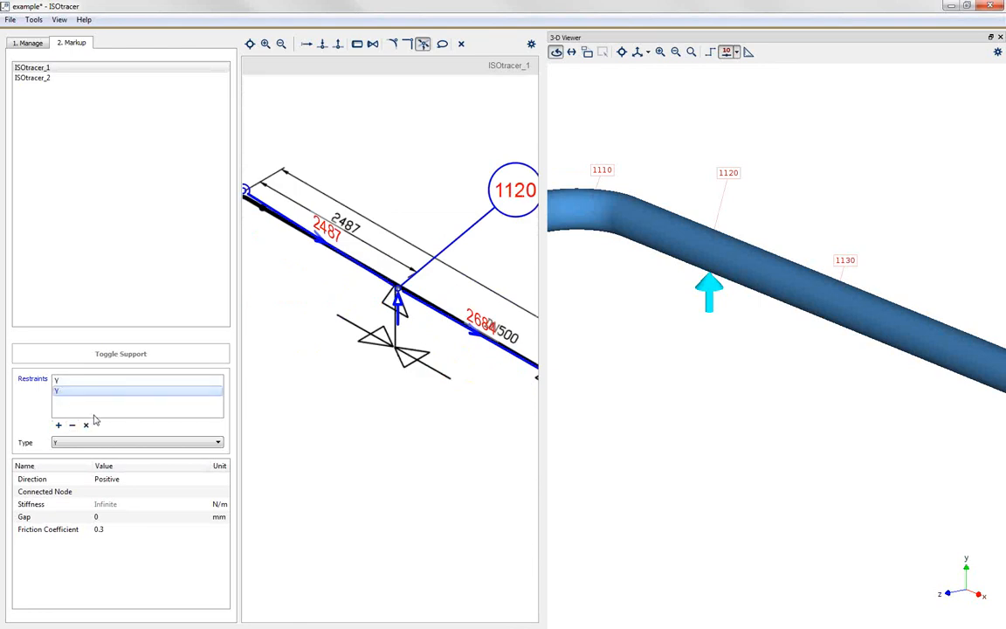
left_click(93, 442)
left_click(72, 476)
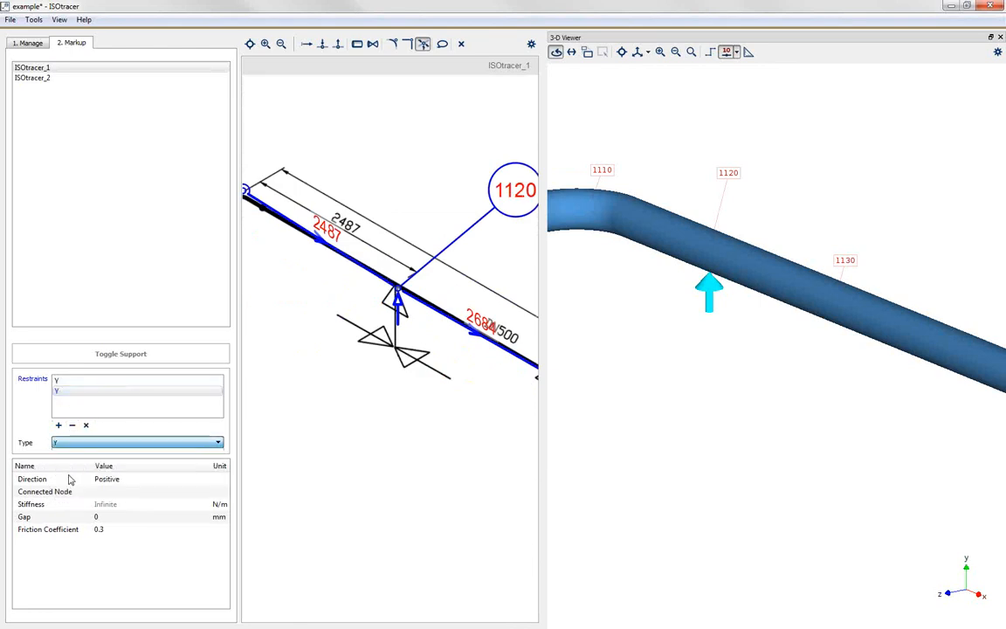
left_click(123, 482)
left_click(130, 479)
left_click(116, 514)
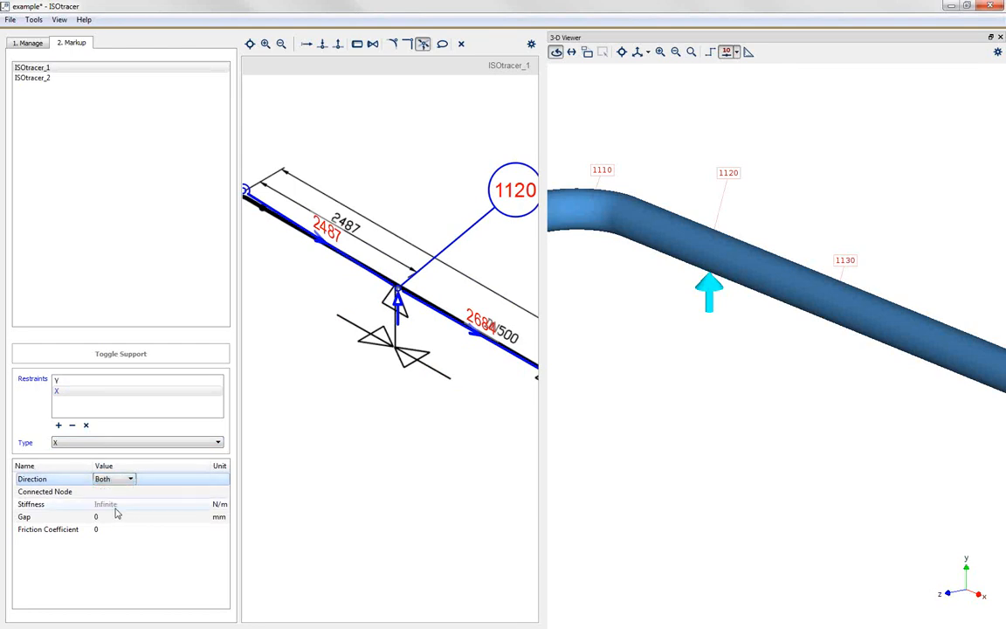
key("Return")
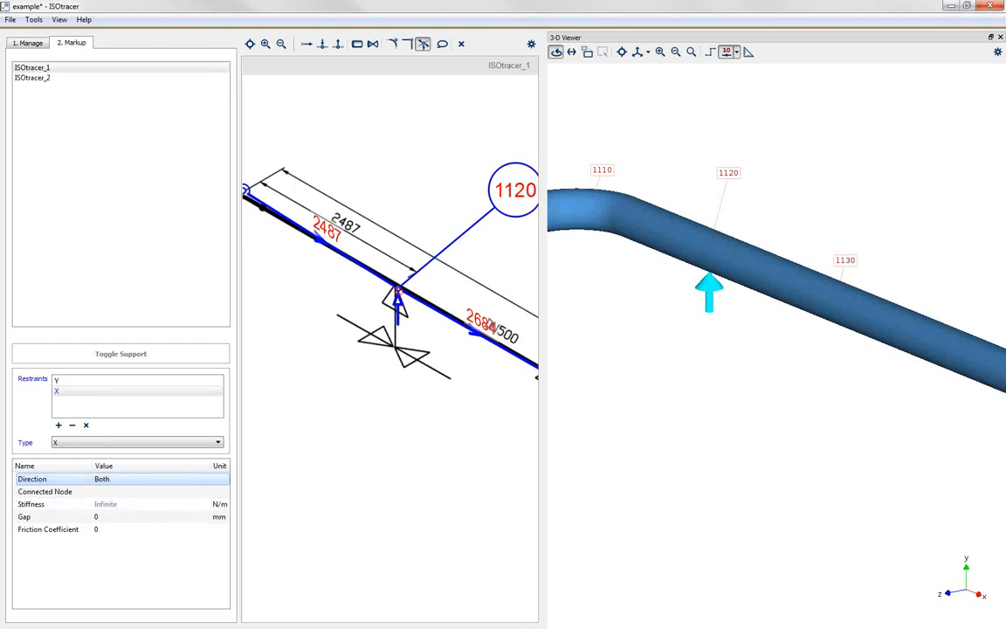
Step: Place the combined Y and X support on node 1120, inspect it in the 3-D model and leave the support tool
left_click(397, 287)
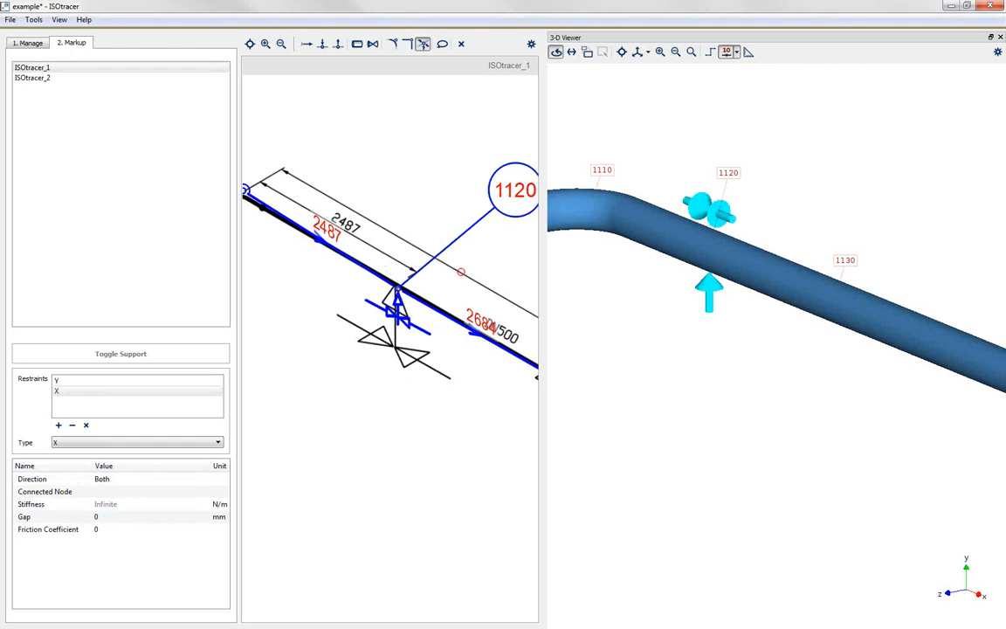
mouse_move(655, 285)
left_mouse_down()
mouse_move(754, 332)
mouse_move(874, 355)
mouse_move(721, 317)
left_mouse_up()
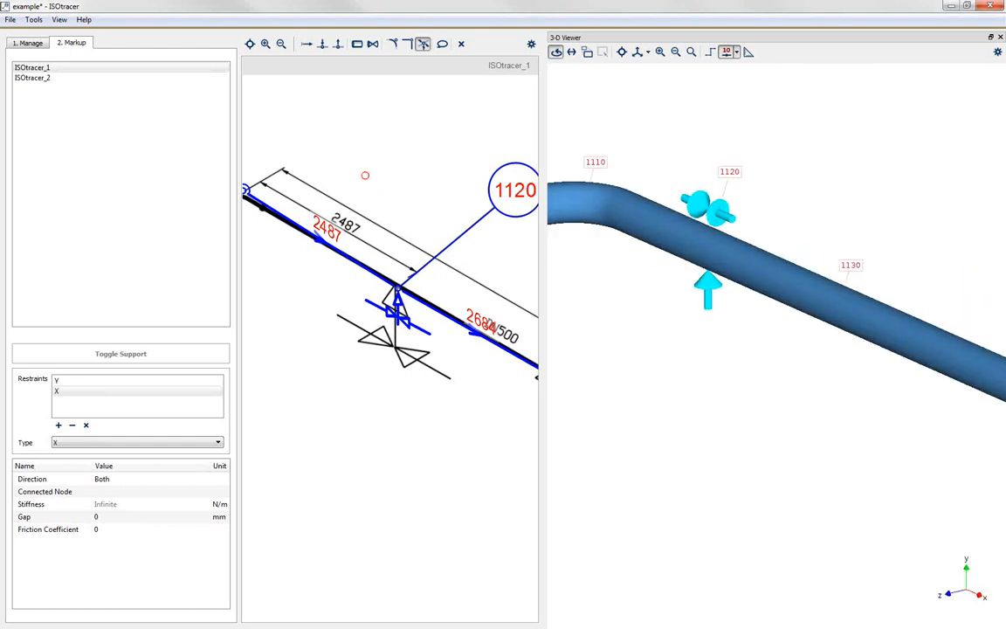
key("Escape")
Step: Enlarge the drawing area at the expense of the 3-D viewer and the drawing list, and show the whole ISOtracer_1 isometric
scroll(342, 166, "down", 6)
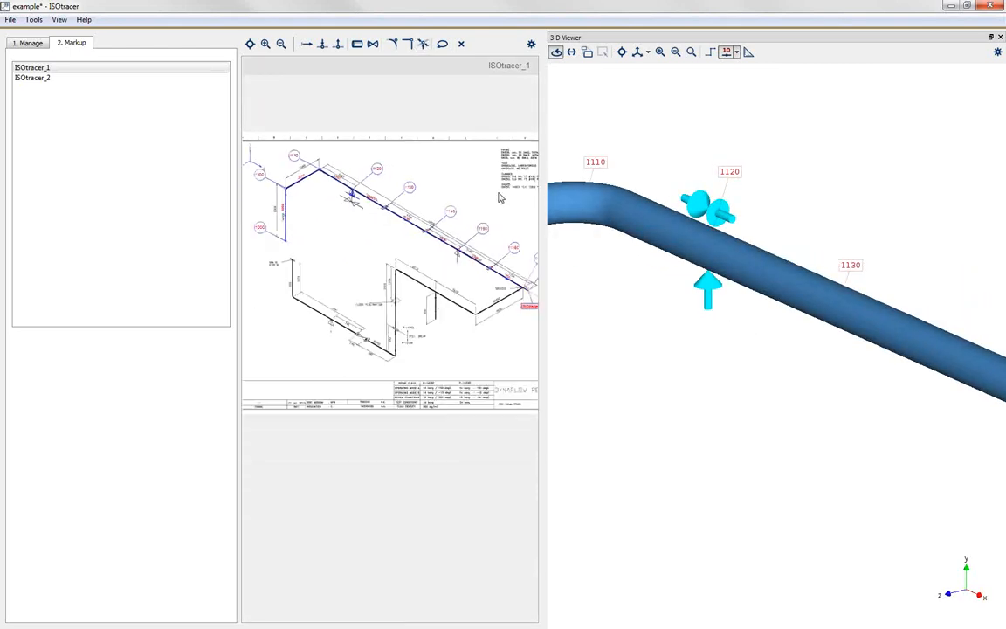
left_click_drag(542, 226, 754, 225)
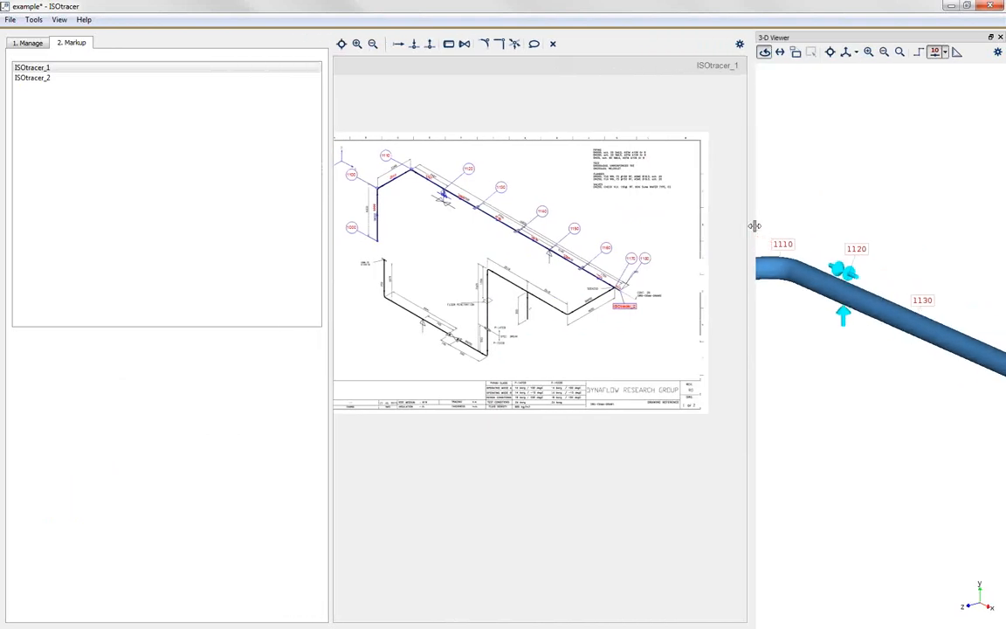
left_click_drag(328, 207, 166, 215)
scroll(271, 222, "up", 4)
scroll(375, 253, "down", 2)
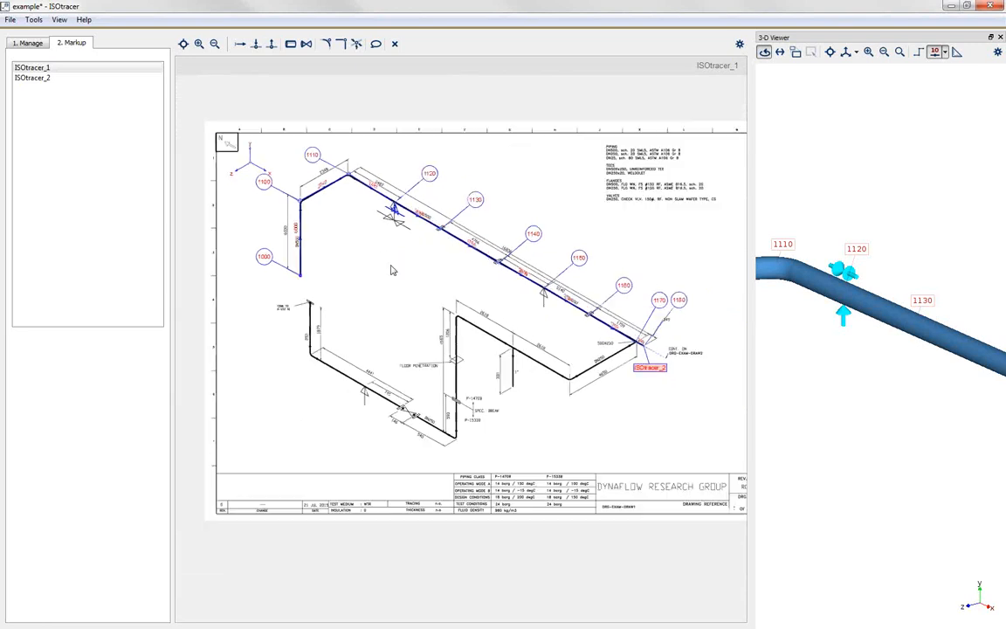
middle_click_drag(394, 272, 361, 281)
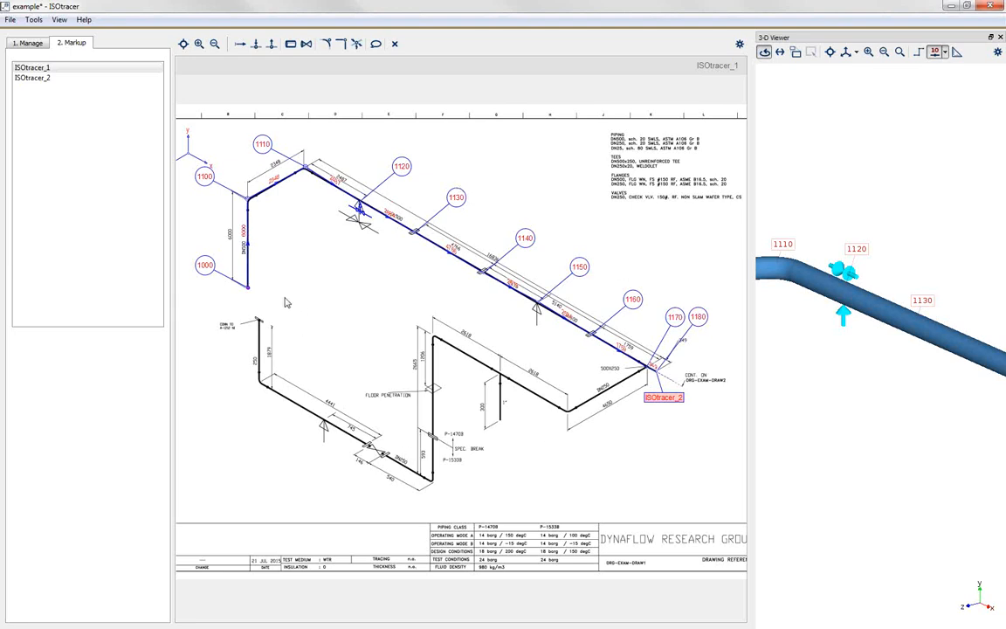
mouse_move(325, 293)
middle_mouse_down()
mouse_move(381, 298)
mouse_move(333, 286)
middle_mouse_up()
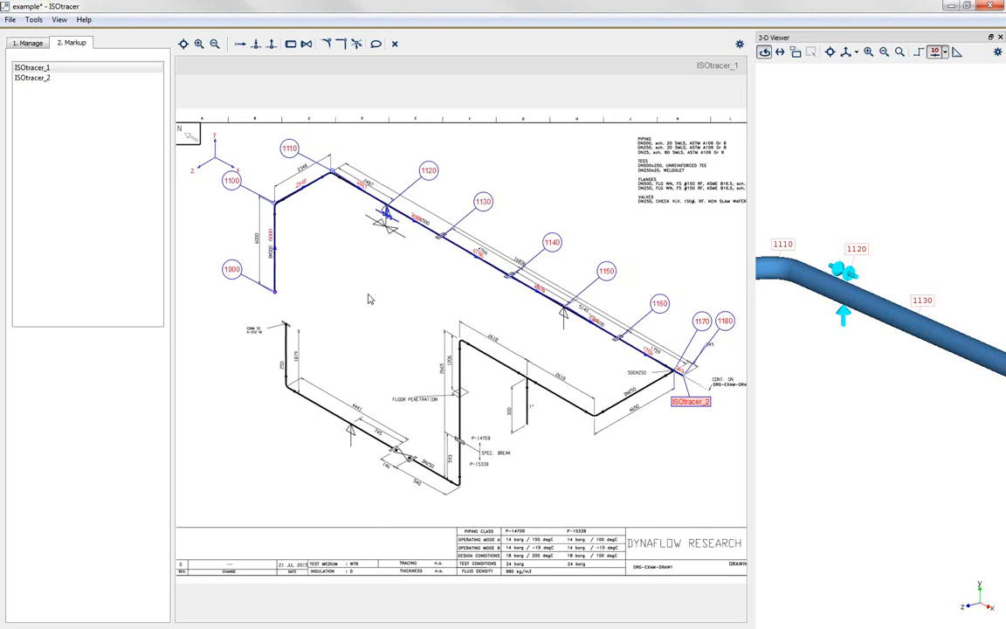
Step: Review the traced lines on both isometrics, ISOtracer_1 and ISOtracer_2, and end on ISOtracer_2
left_click(57, 78)
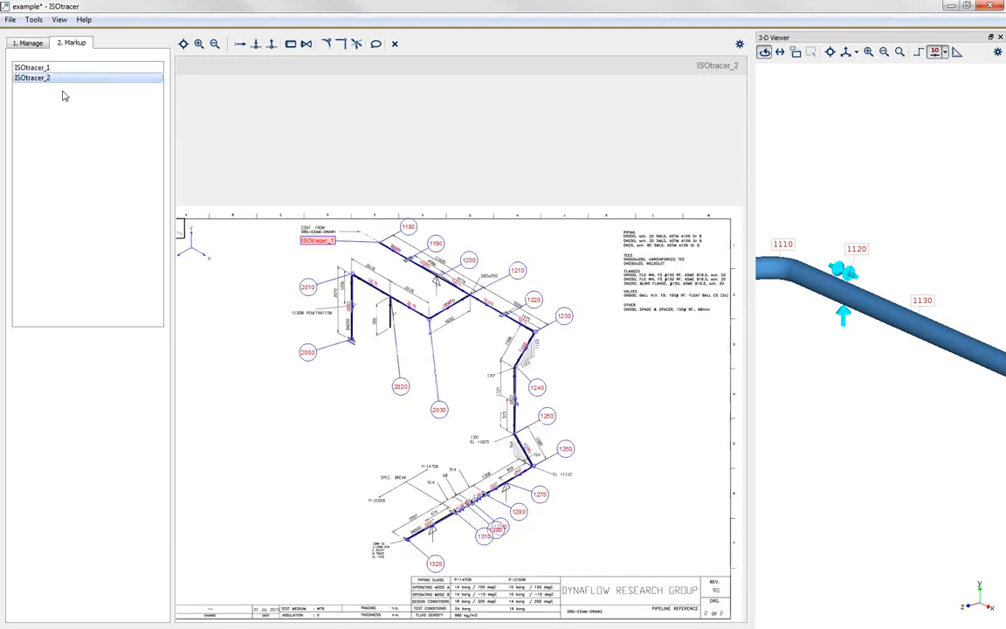
scroll(265, 262, "down", 3)
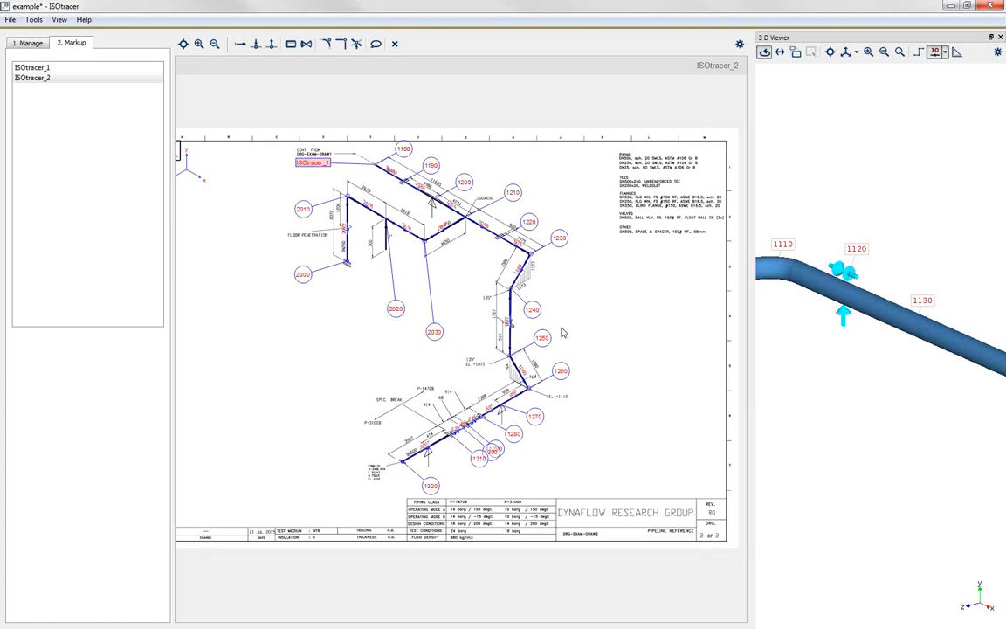
mouse_move(265, 233)
middle_mouse_down()
mouse_move(307, 241)
mouse_move(231, 207)
middle_mouse_up()
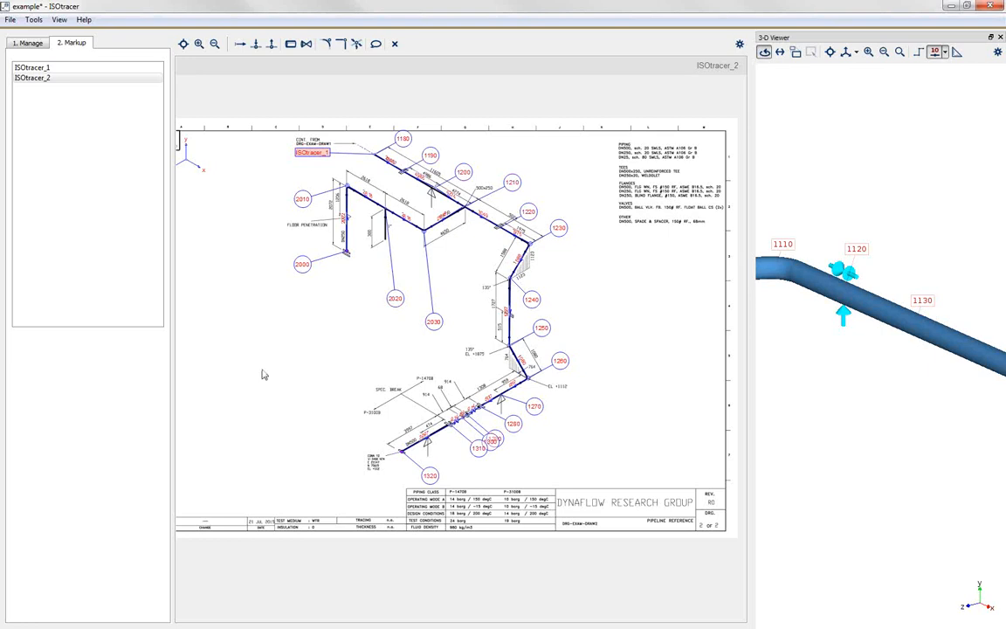
left_click(104, 70)
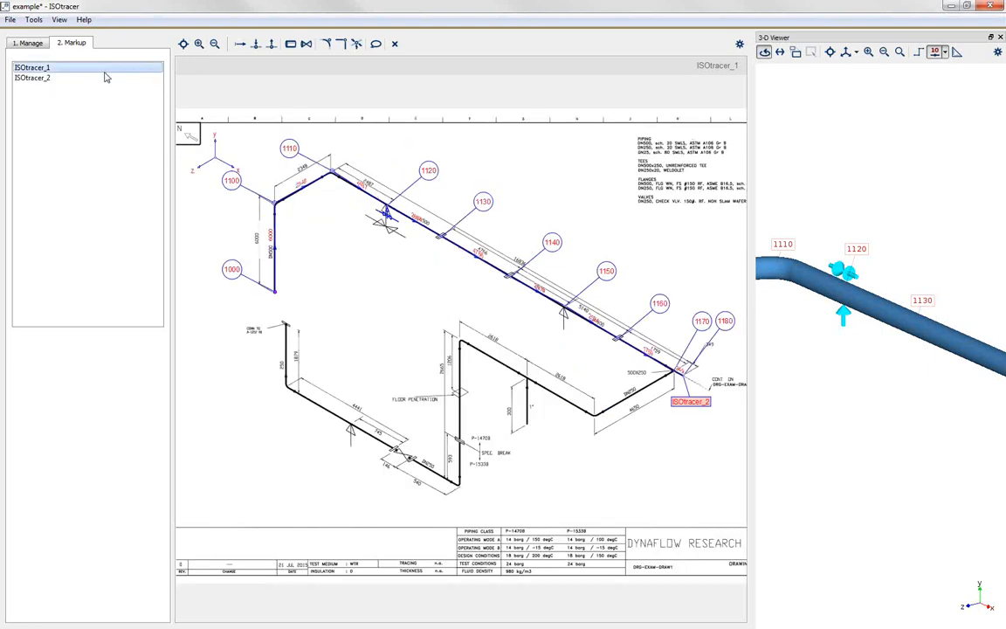
left_click(103, 78)
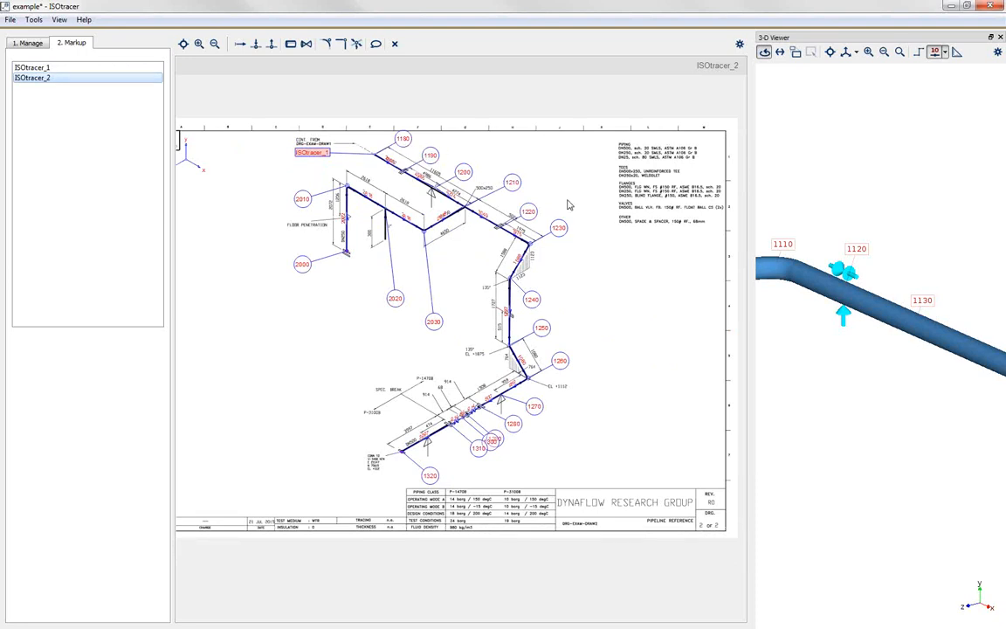
Step: Examine which chain-splitting and node-reassigning options node 1210 at the 500x250 tee offers
left_click(513, 186)
right_click(513, 187)
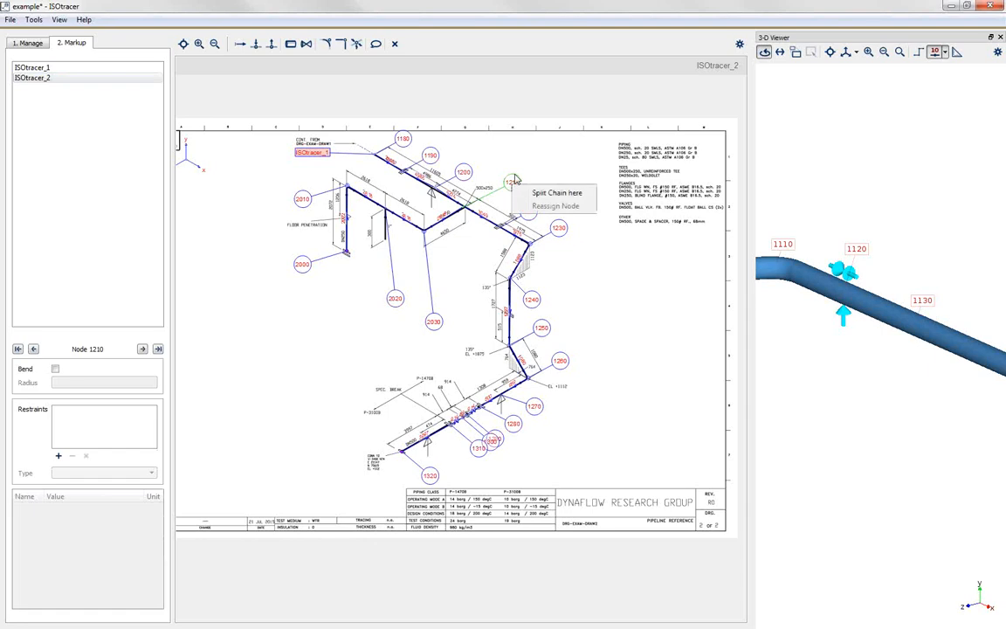
left_click(526, 162)
scroll(486, 161, "up", 2)
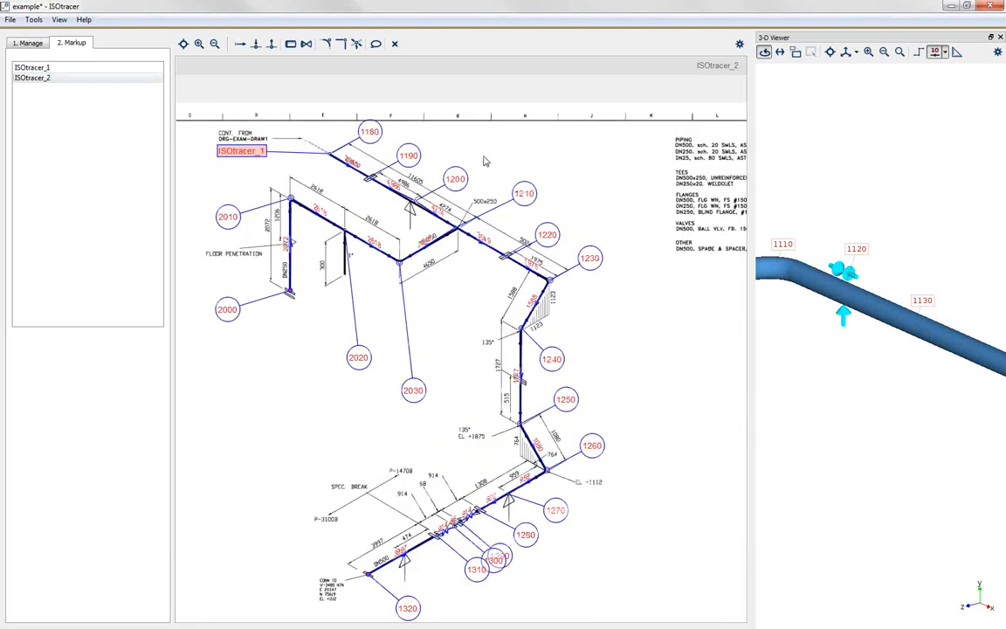
scroll(493, 164, "up", 1)
scroll(533, 179, "down", 1)
scroll(542, 191, "down", 1)
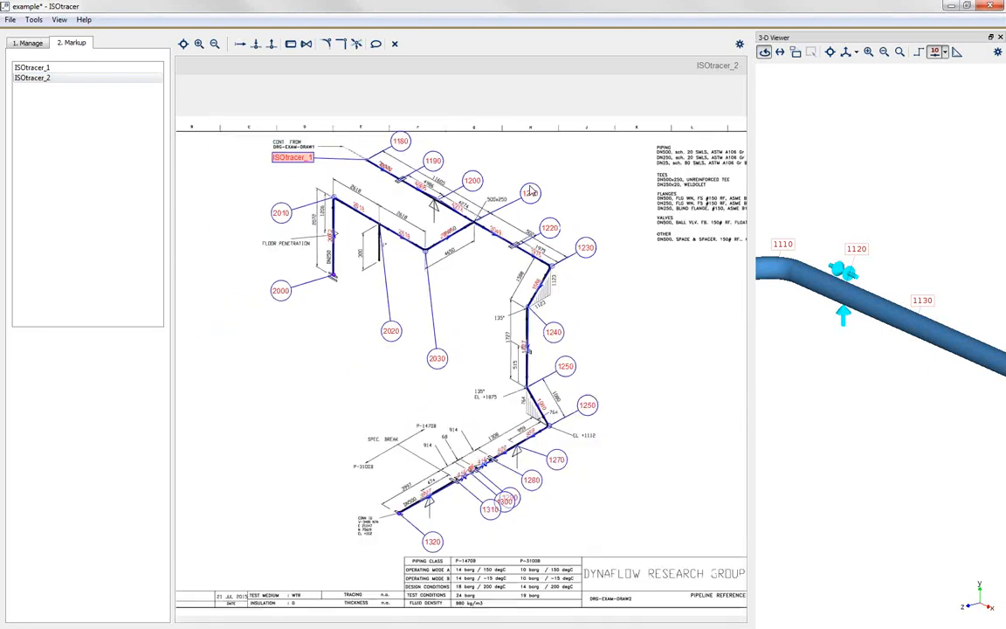
right_click(529, 196)
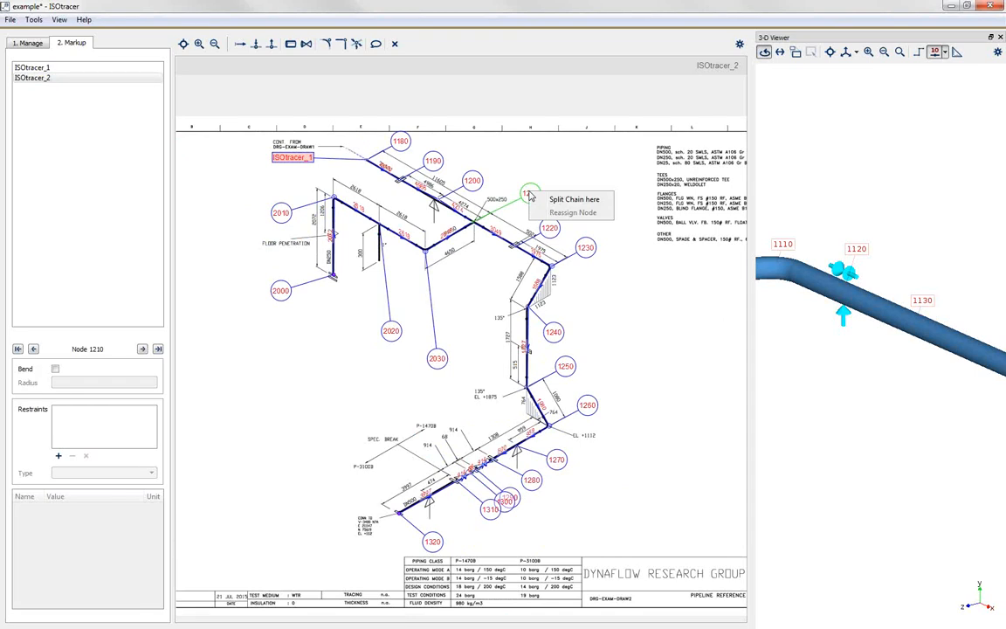
left_click(533, 177)
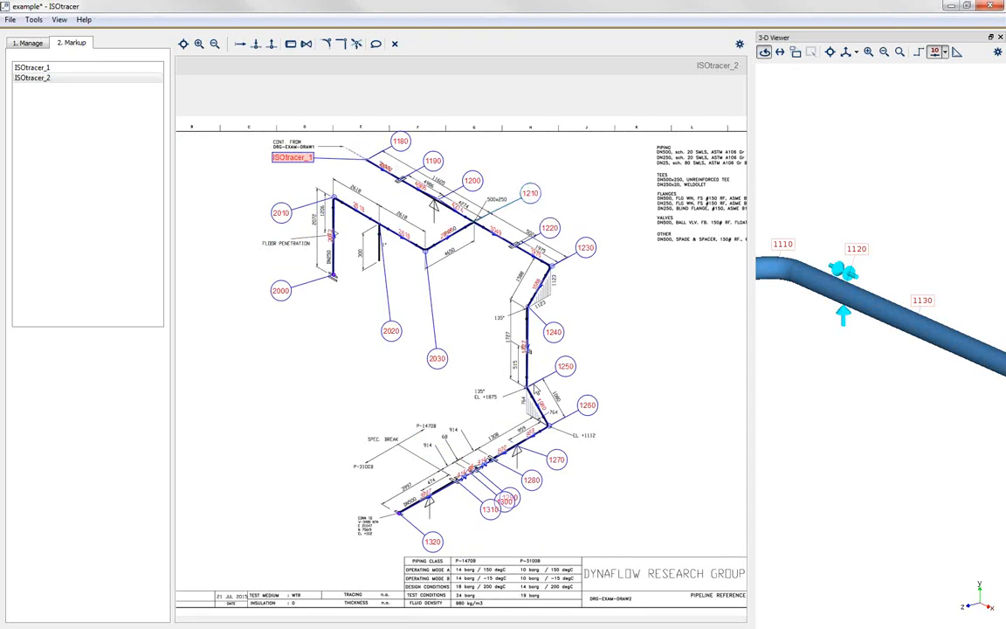
Step: Examine the properties of node 2030, and view the full ISOtracer_2 isometric and the complete 3-D model
left_click(435, 363)
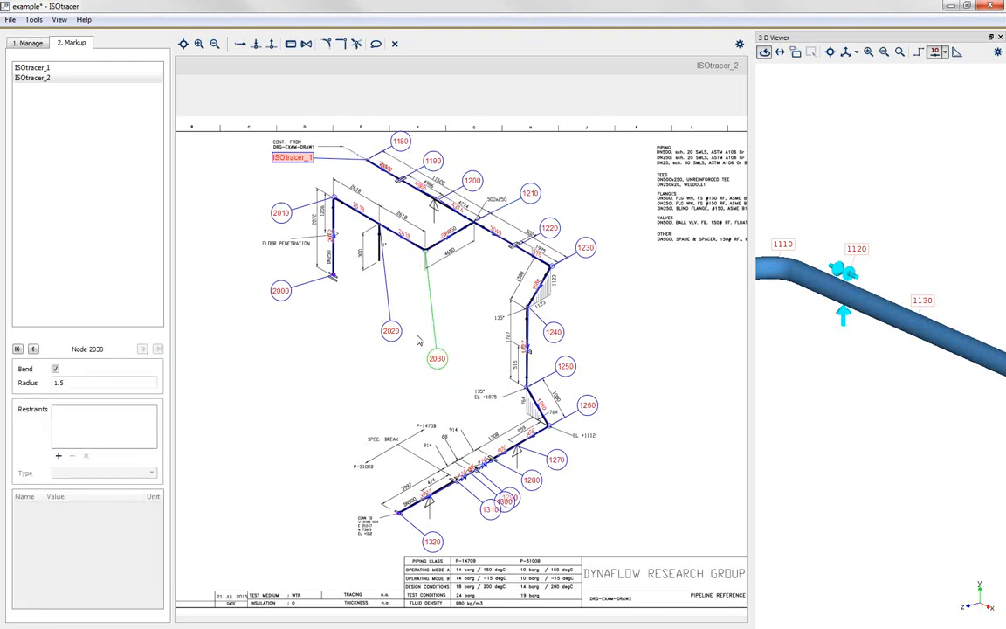
left_click(426, 282)
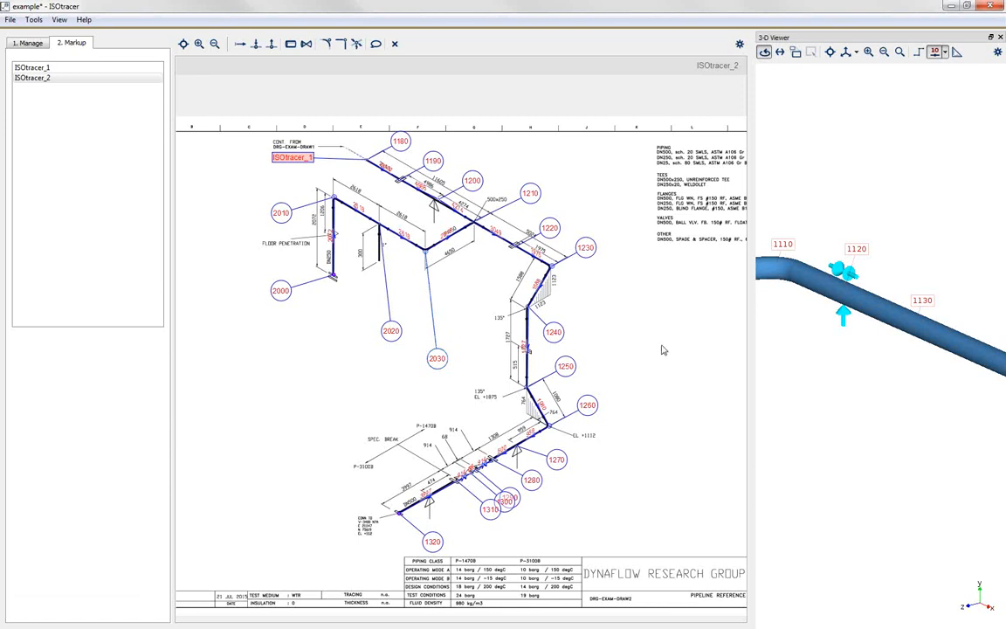
scroll(669, 354, "down", 1)
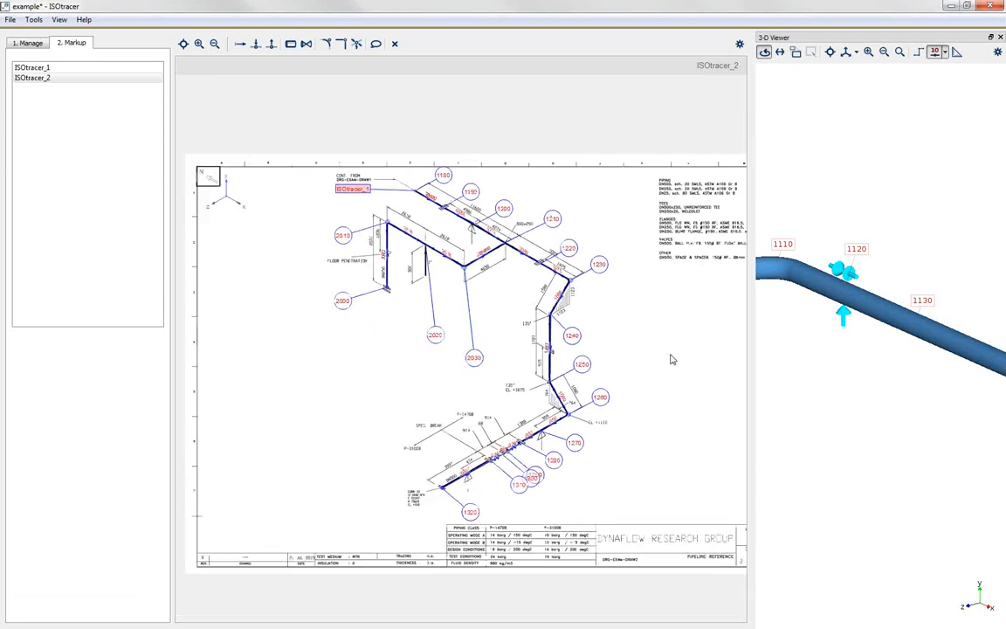
scroll(433, 292, "down", 1)
scroll(462, 343, "up", 1)
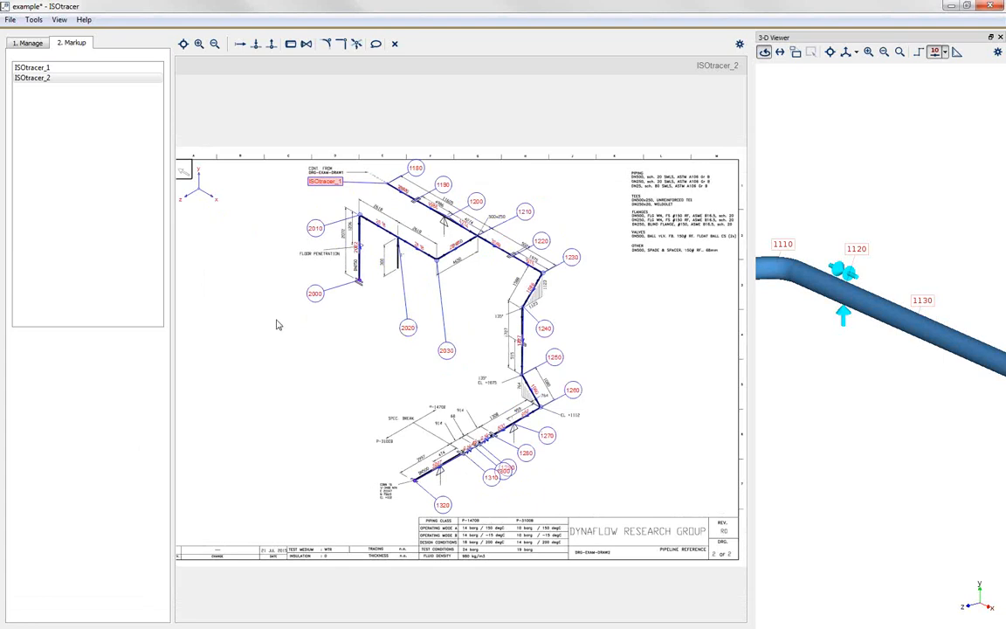
left_click_drag(777, 347, 815, 335)
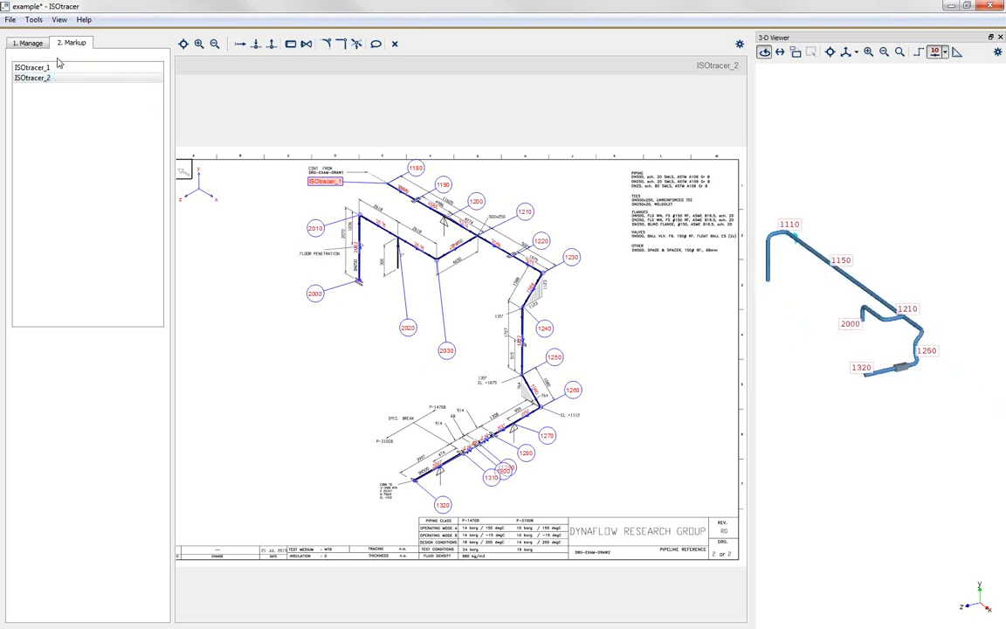
Step: Start a model export and choose example.cii in the Models folder as the target file
left_click(35, 42)
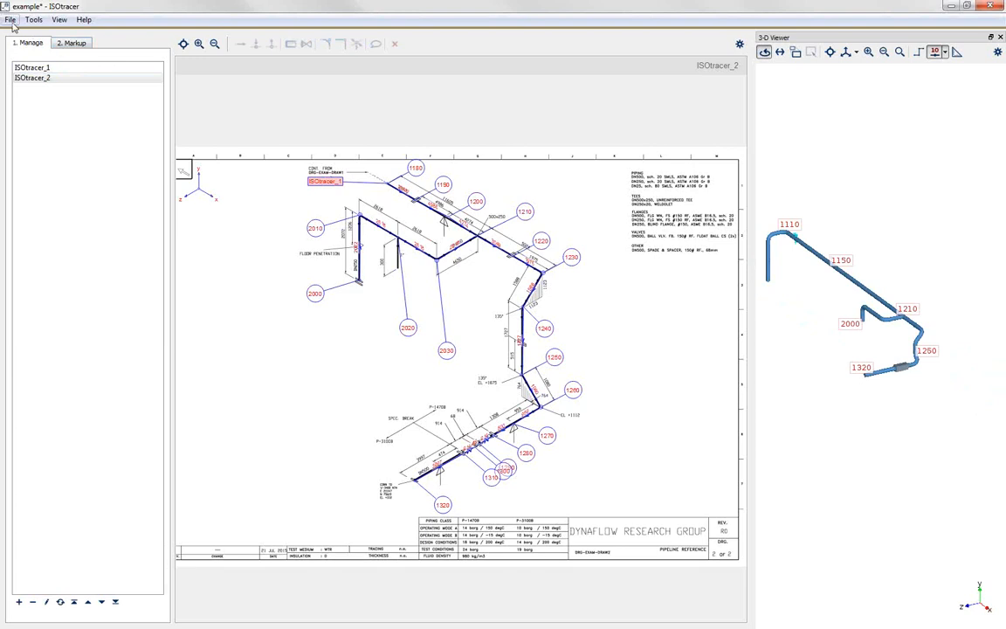
left_click(10, 20)
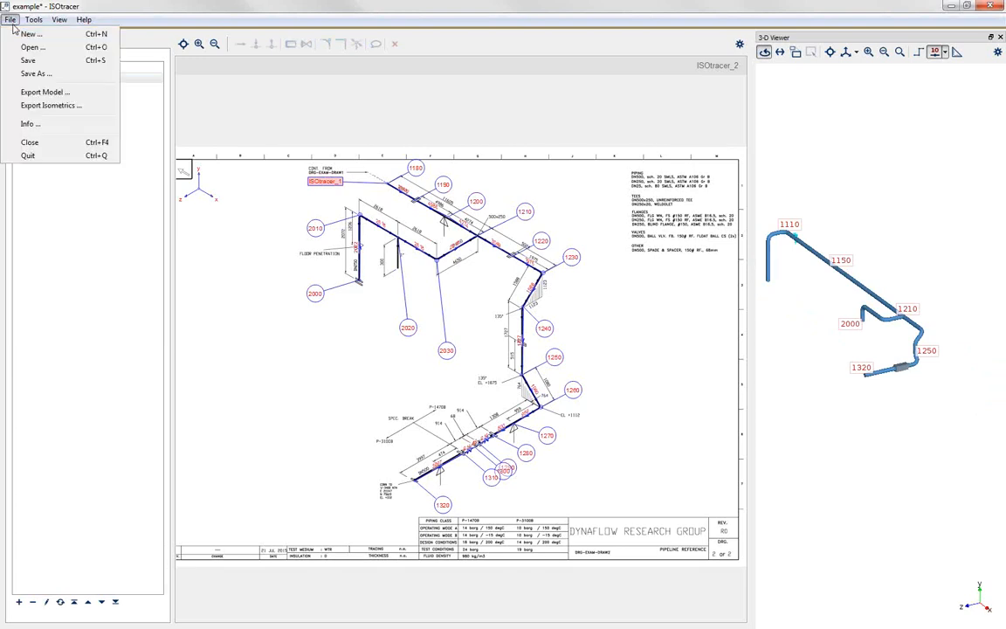
left_click(39, 93)
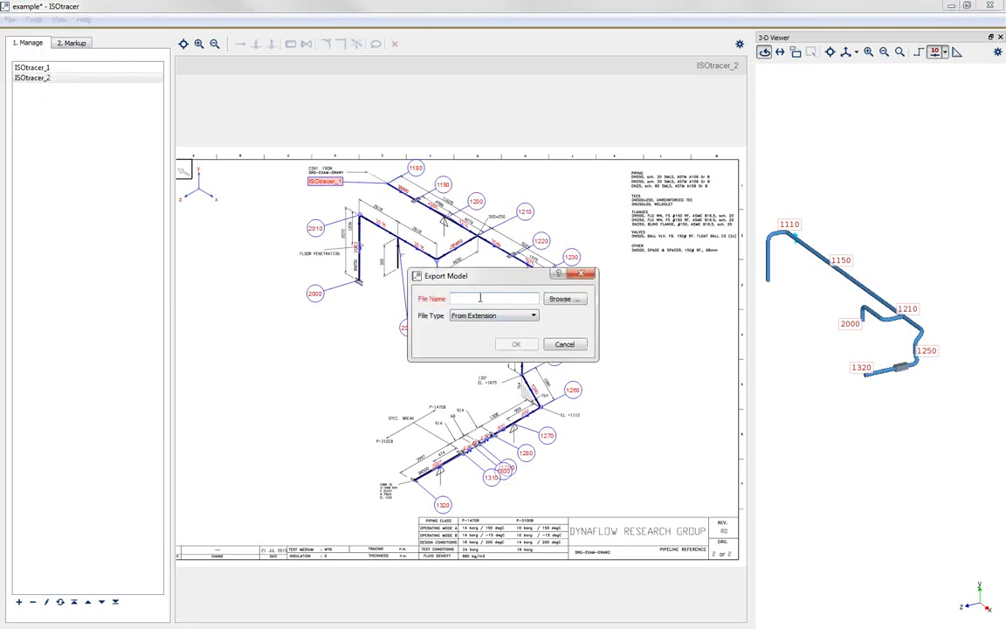
type("example")
left_click(563, 299)
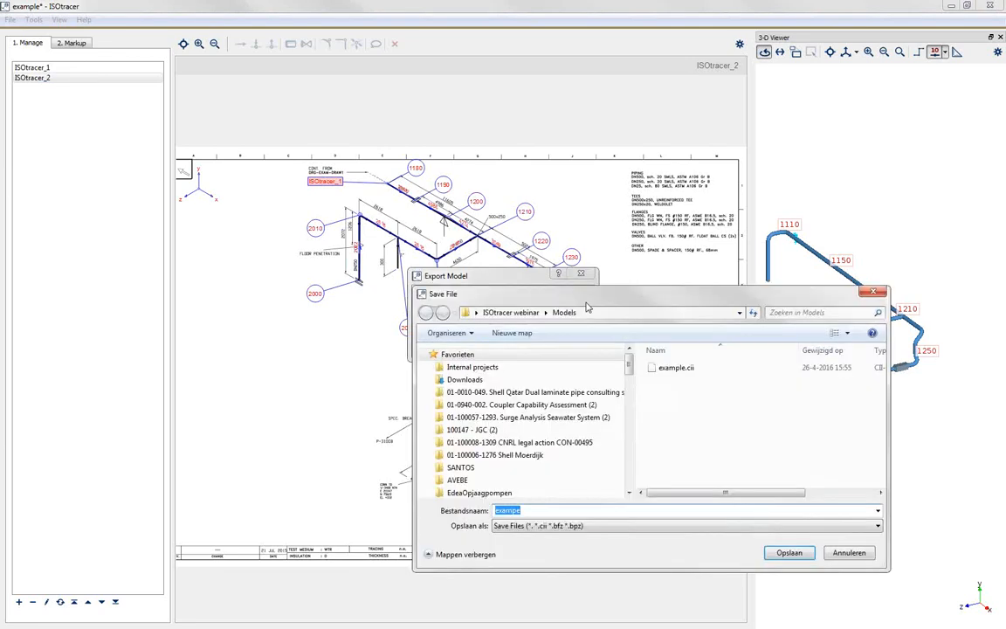
left_click(675, 368)
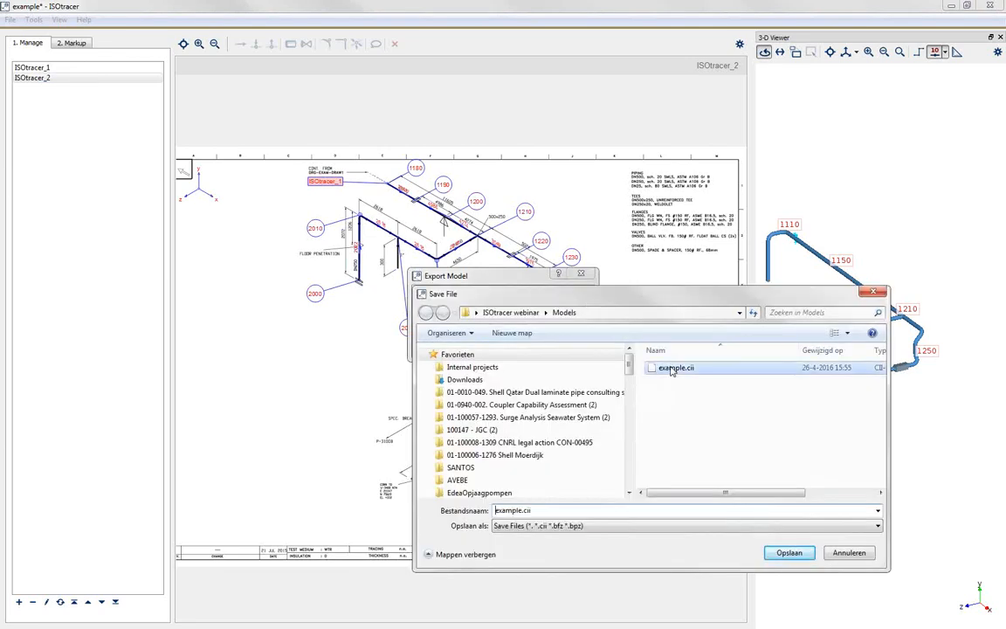
left_click(790, 553)
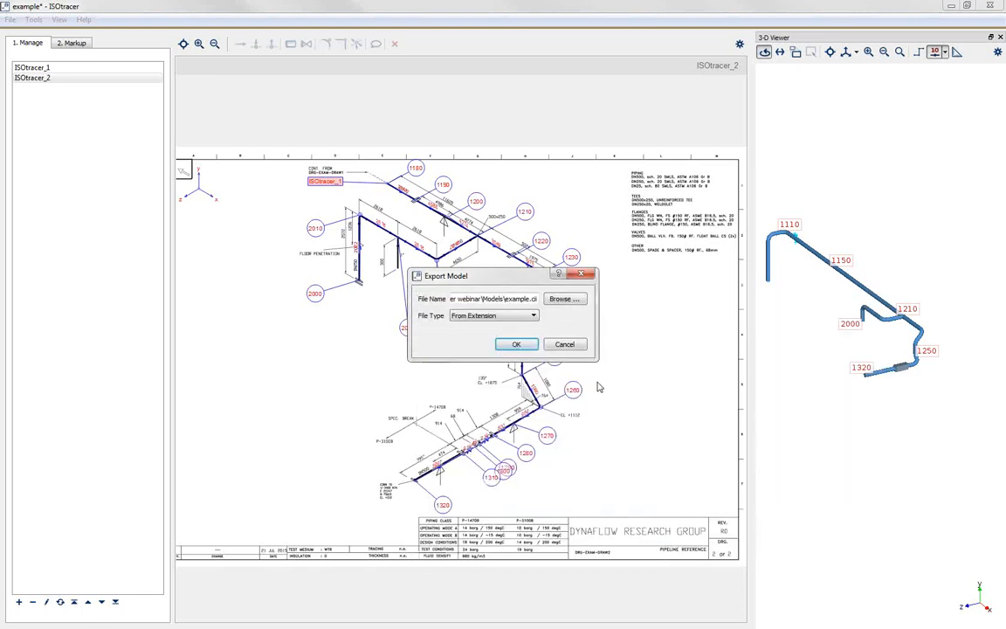
Step: Set the export file type to Caesar II Neutral File and agree to overwrite the existing example.cii
left_click(505, 322)
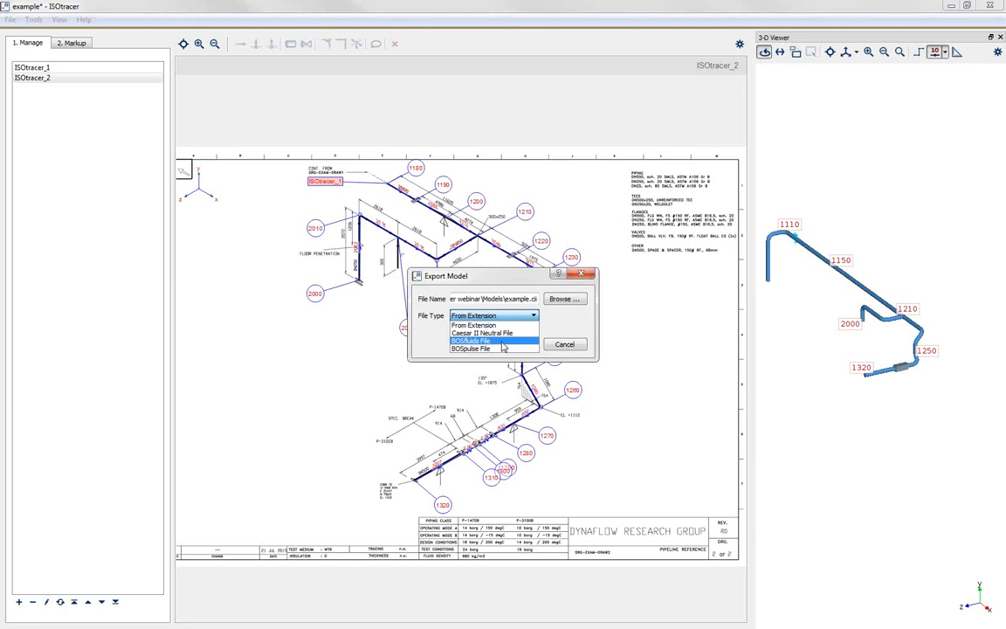
left_click(511, 335)
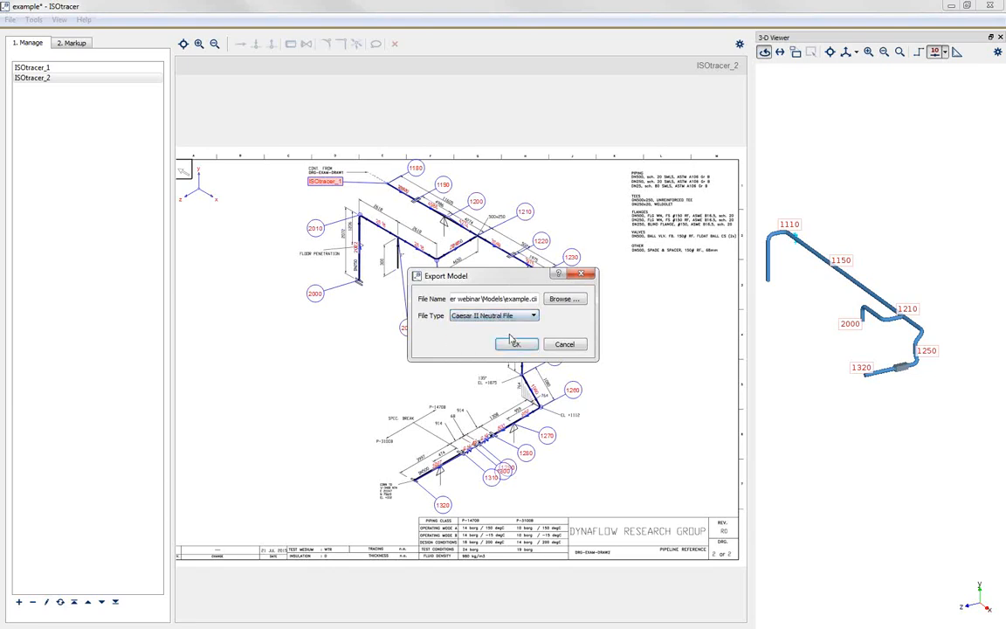
left_click(516, 345)
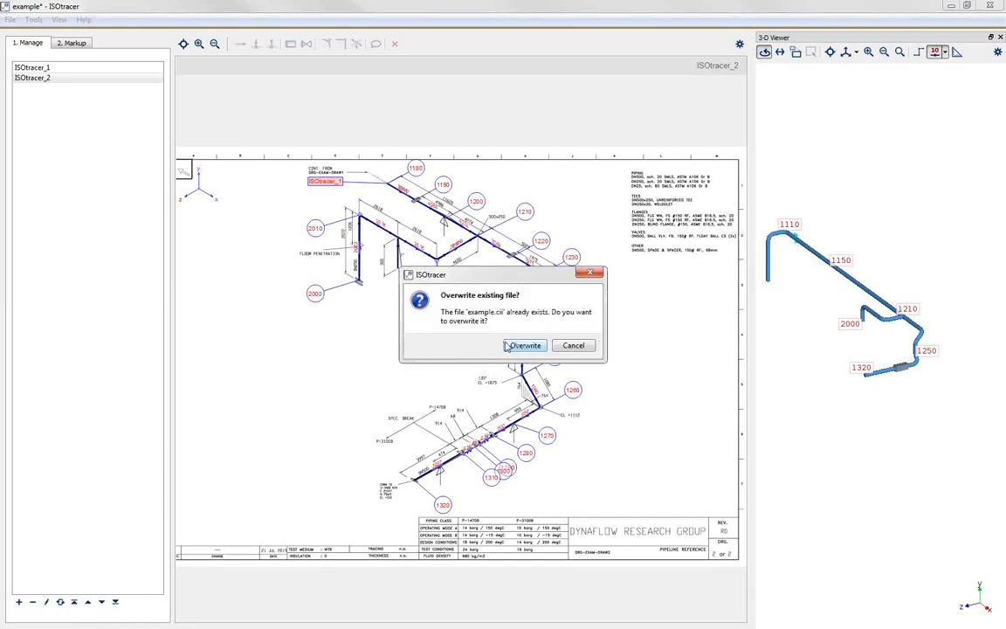
left_click(525, 346)
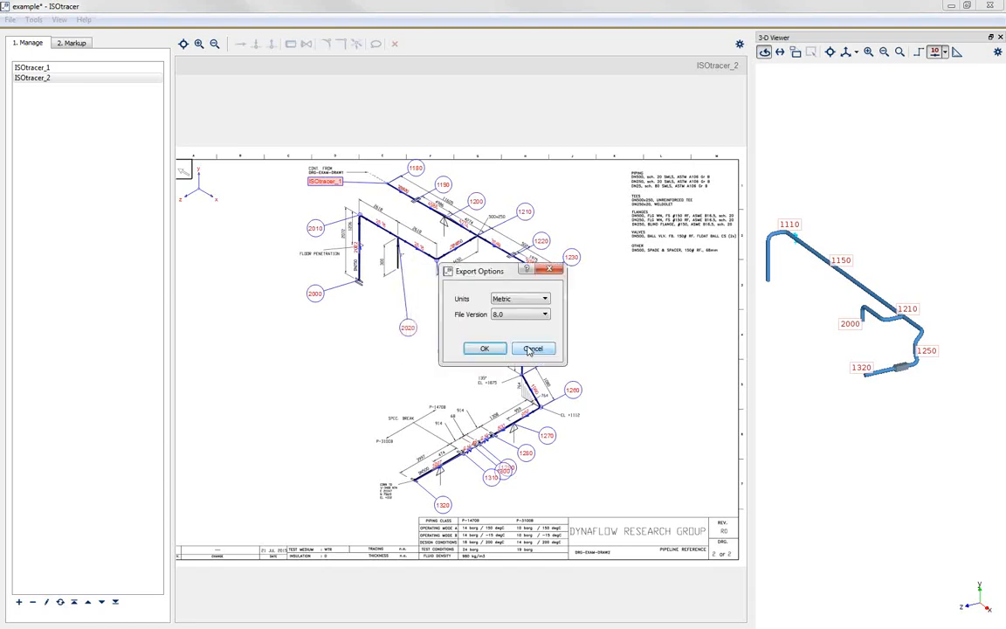
Step: Export the neutral file with metric units and file version 7.0
left_click(511, 301)
left_click(511, 305)
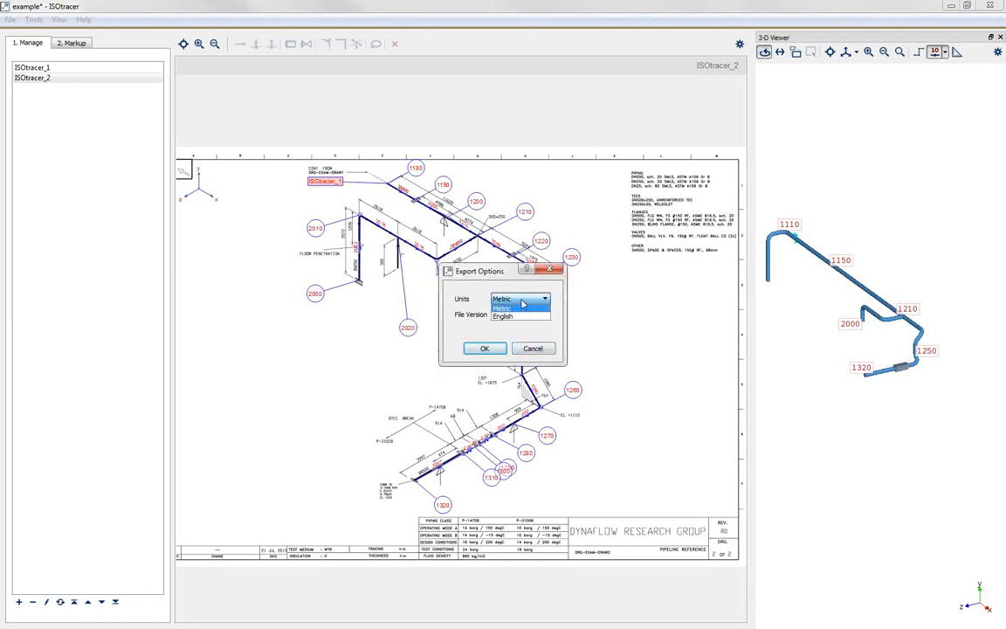
left_click(519, 314)
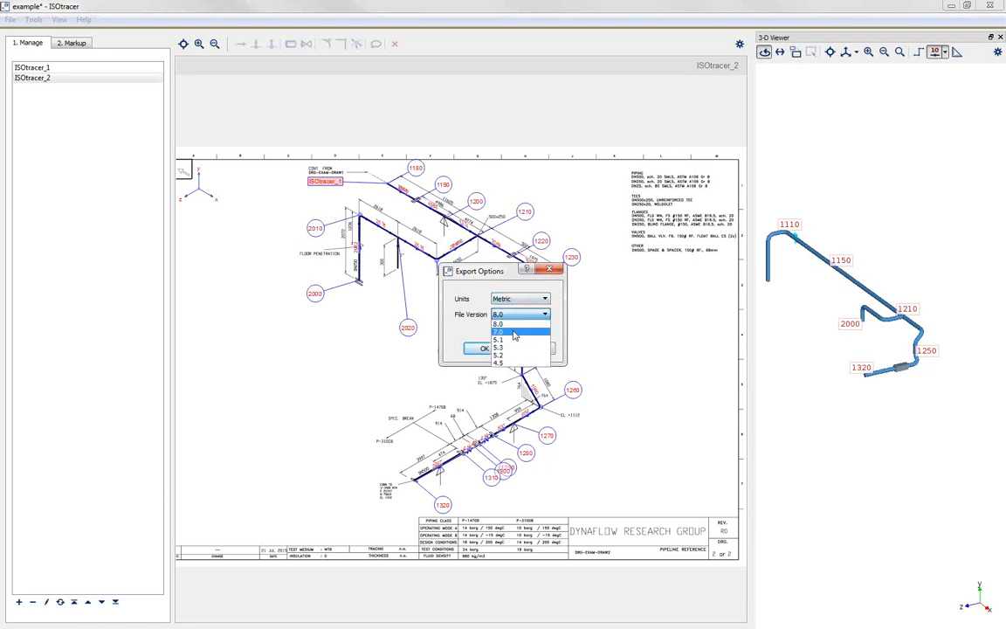
left_click(514, 333)
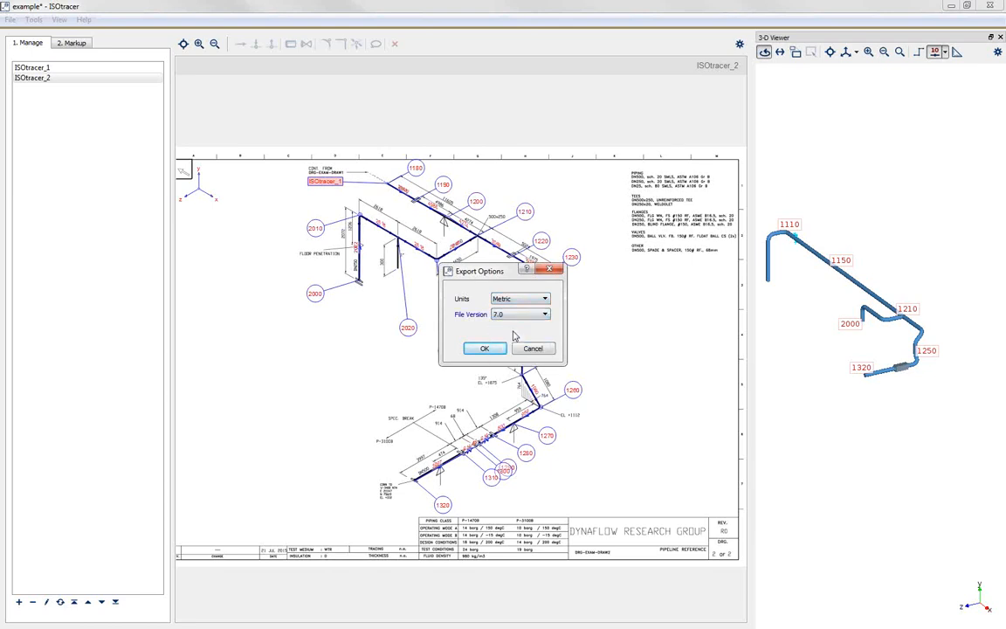
left_click(484, 349)
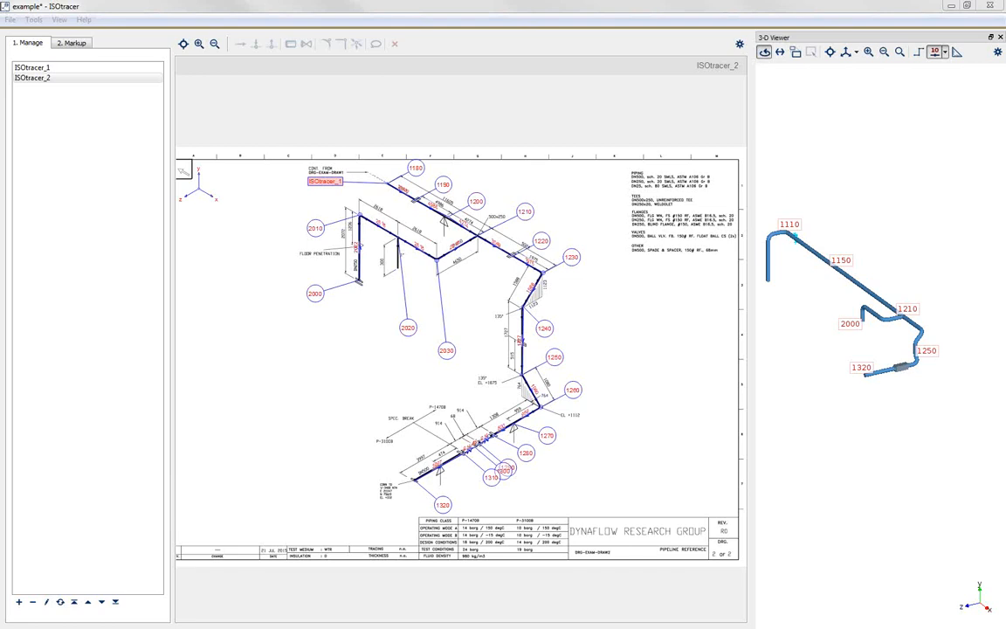
Step: Switch to CAESAR II and convert the neutral file example.cii to a CAESAR II input file, declining another conversion
mouse_move(0, 101)
left_mouse_down()
mouse_move(0, 133)
mouse_move(38, 154)
mouse_move(315, 171)
mouse_move(320, 112)
mouse_move(332, 106)
left_mouse_up()
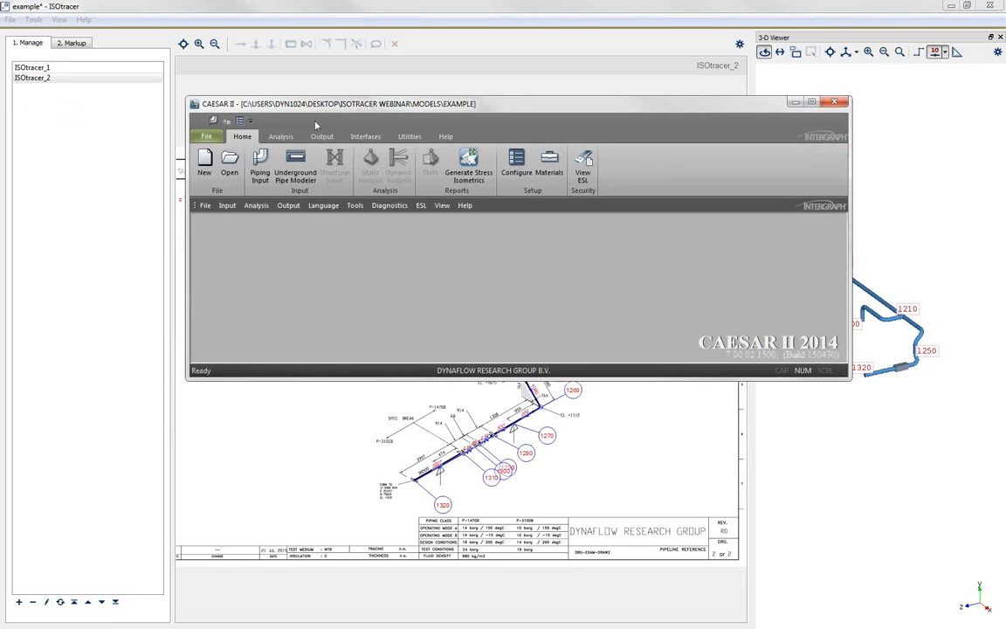
left_click(364, 136)
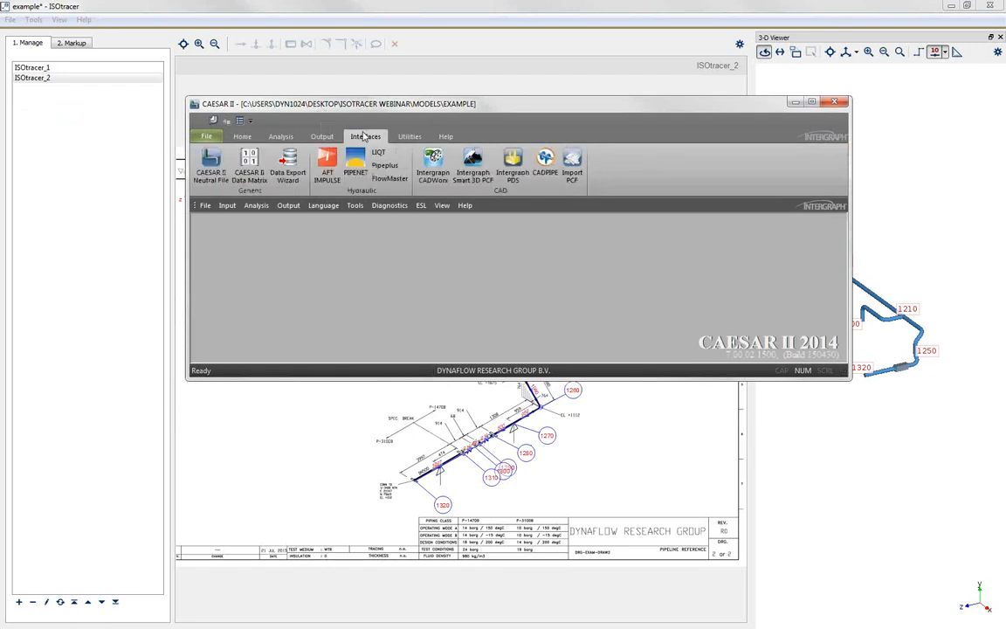
left_click(210, 167)
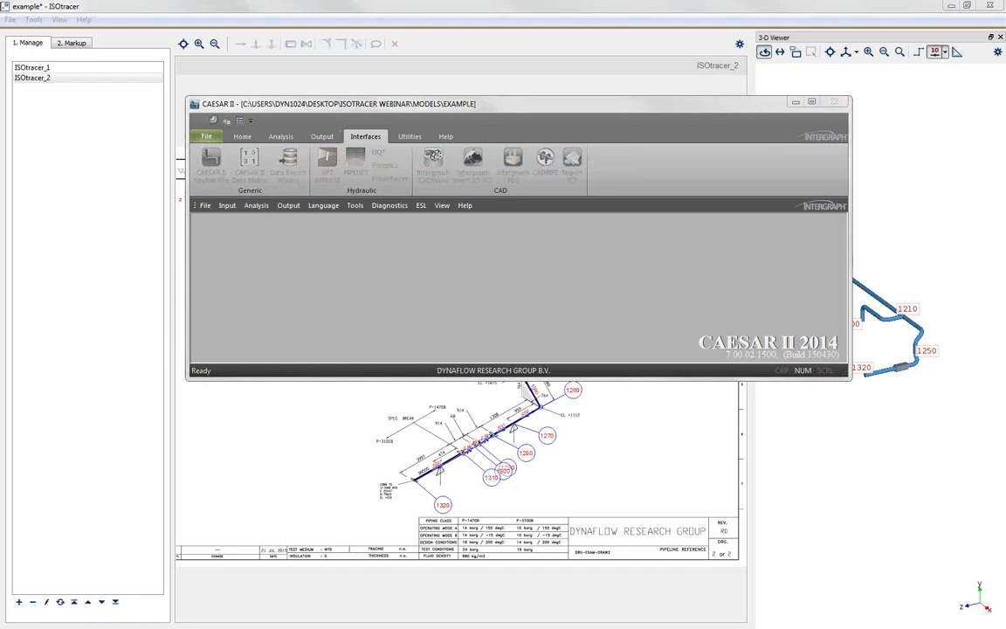
left_click_drag(2, 166, 362, 252)
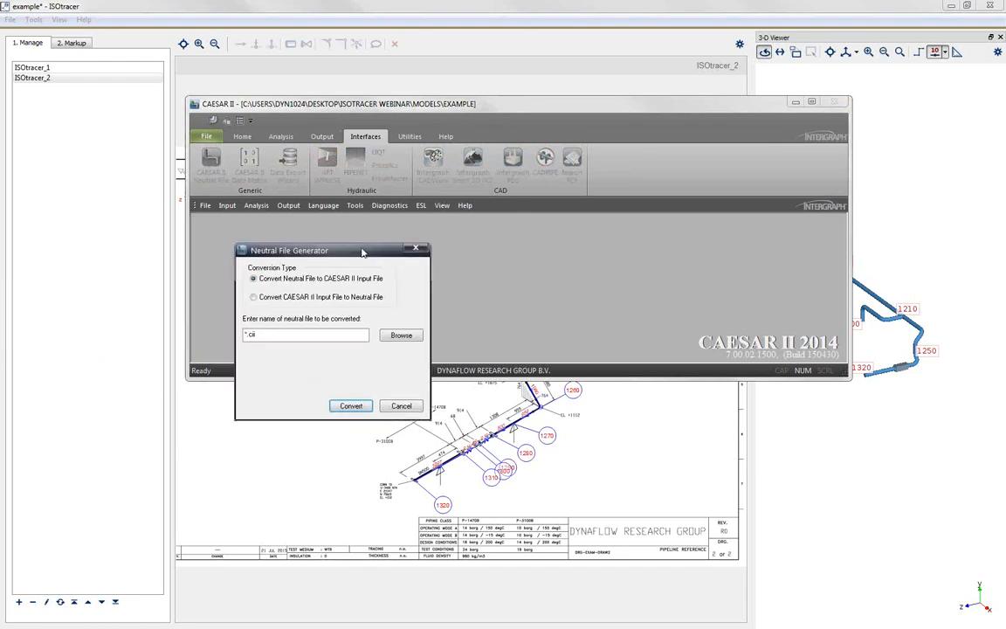
left_click(403, 336)
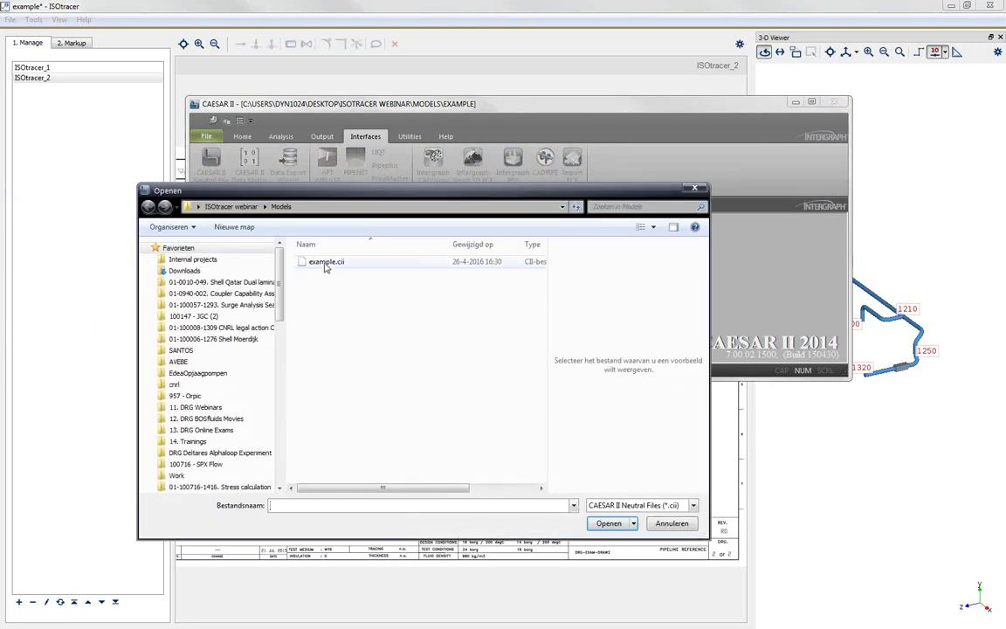
double_click(325, 263)
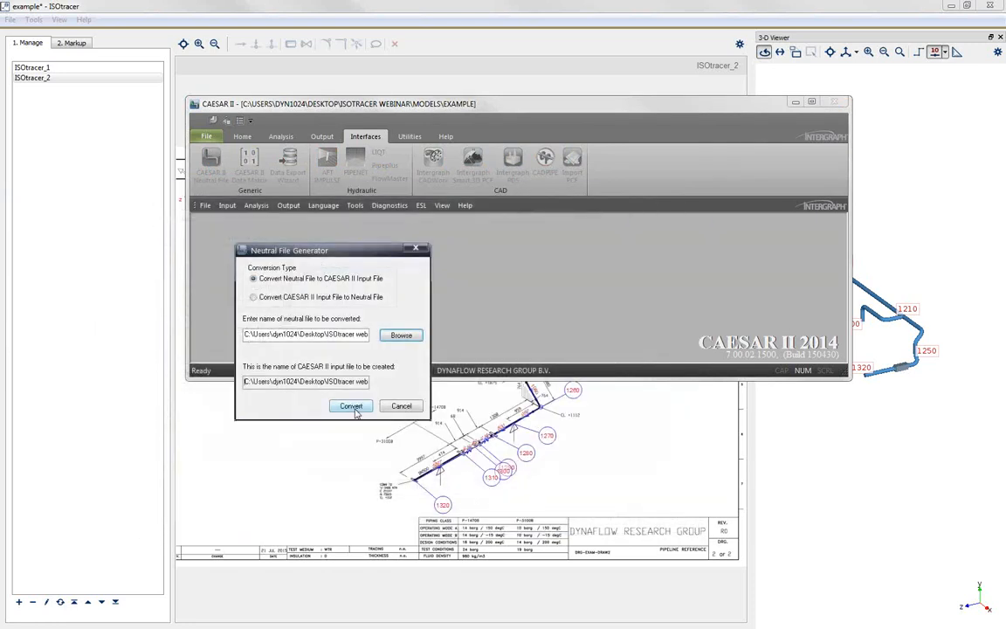
left_click(352, 406)
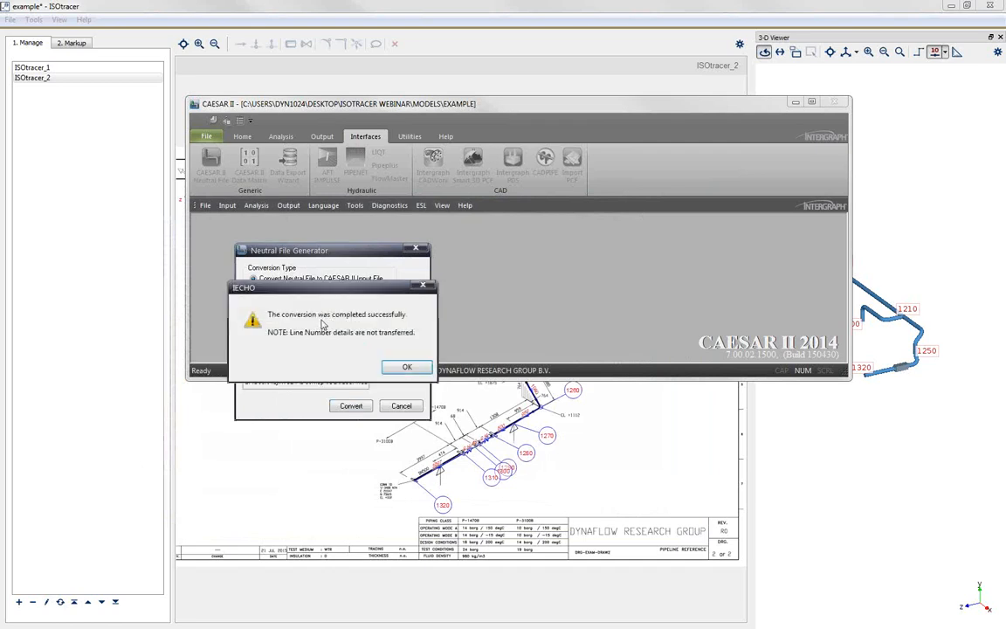
left_click(398, 367)
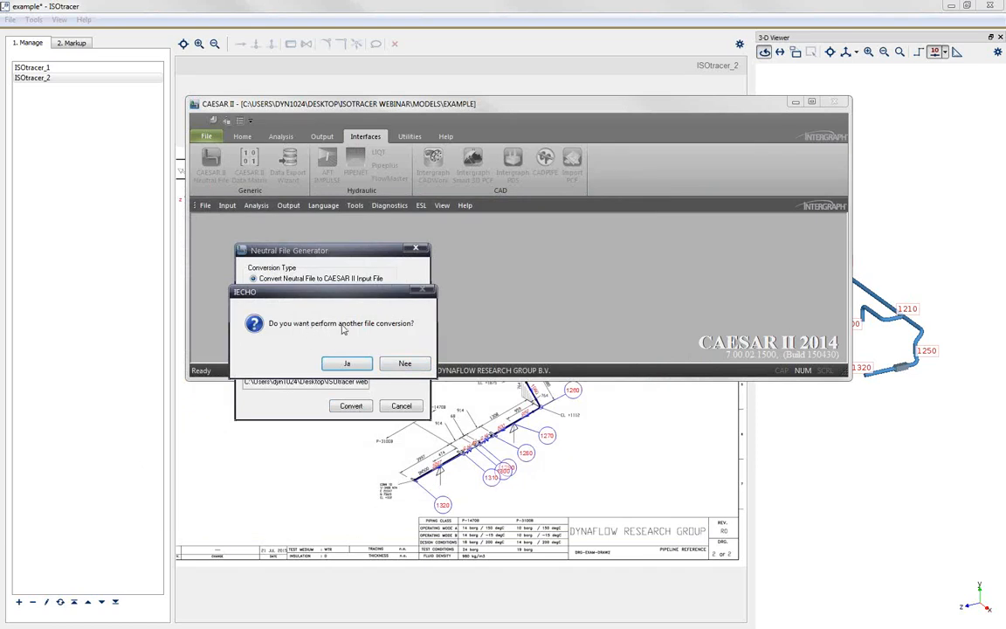
left_click(398, 365)
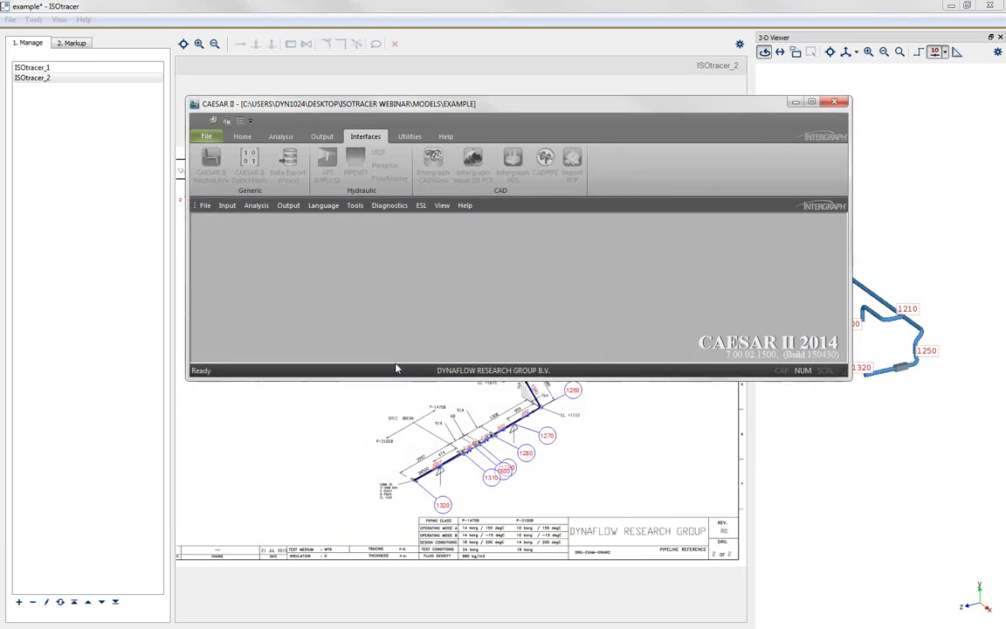
Step: Open the piping job example.C2 from the Models folder and start its piping input in a maximized window
left_click(241, 137)
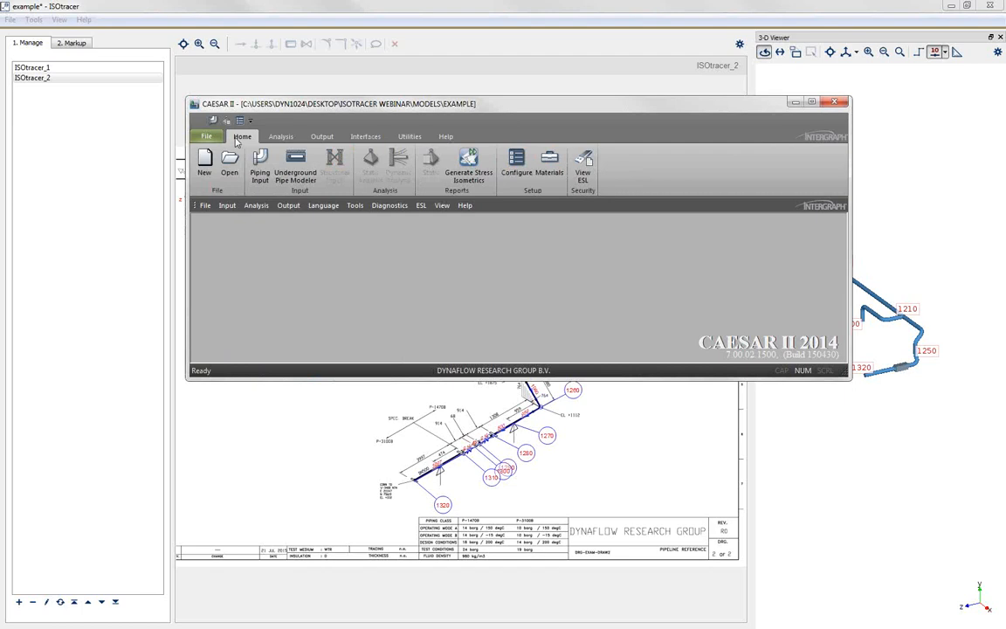
left_click(229, 163)
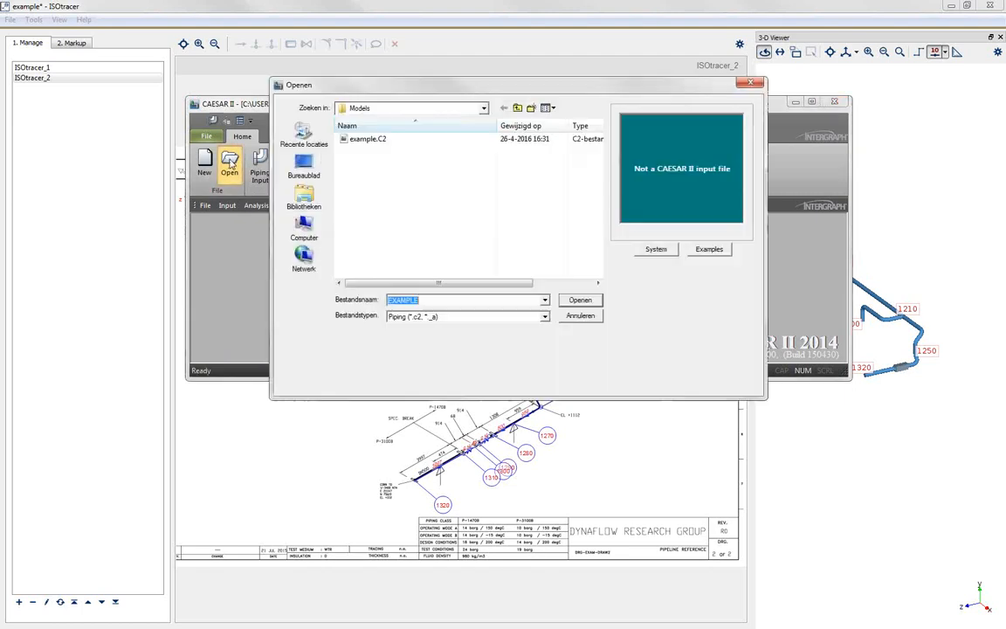
double_click(369, 140)
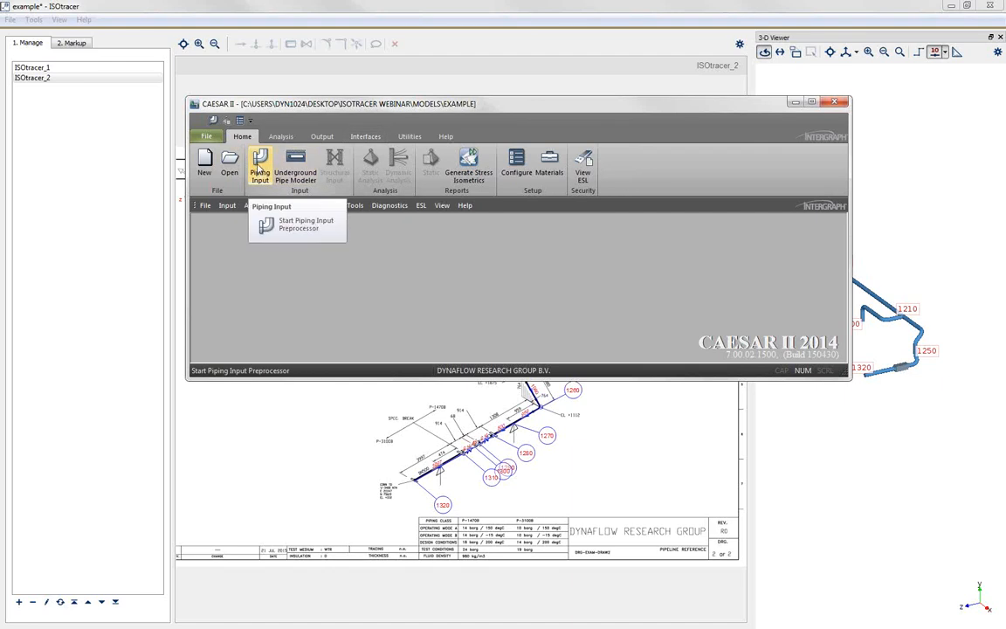
left_click(260, 164)
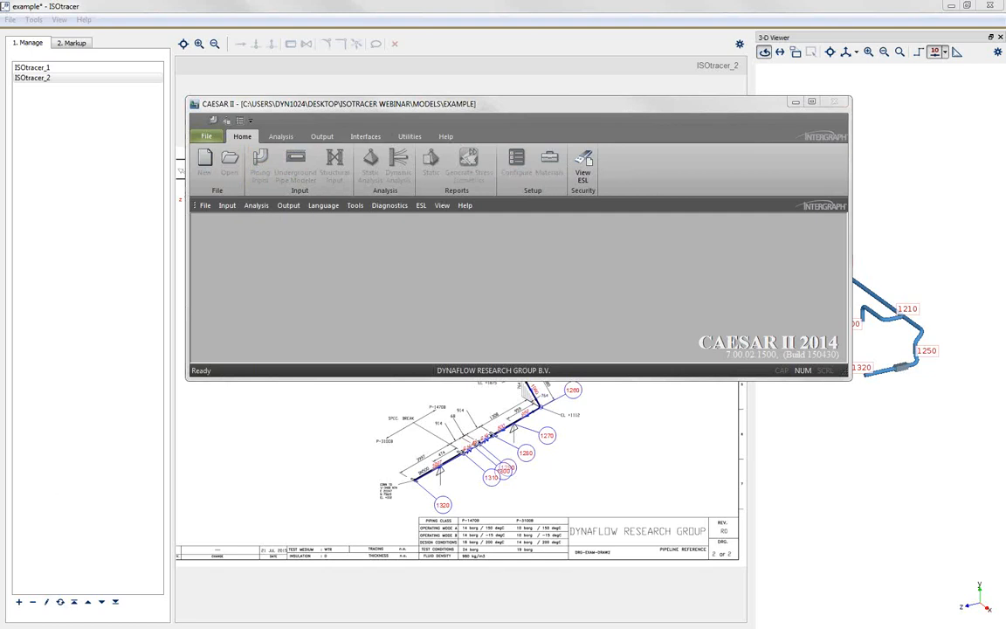
left_click_drag(0, 53, 123, 7)
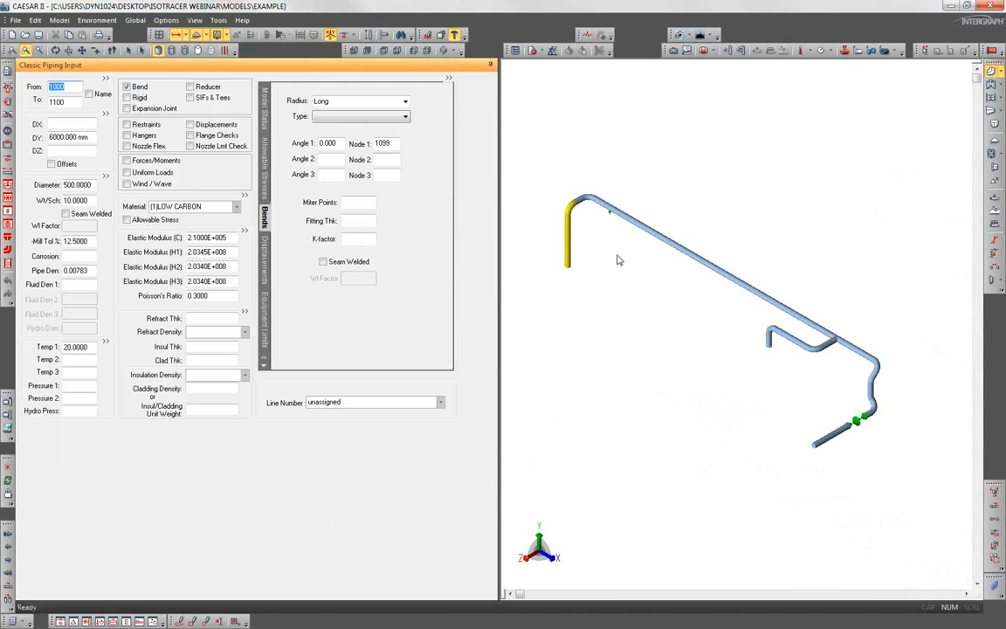
Step: Orbit the imported model and examine the restraint types and friction coefficient at node 1120 of element 1110-1120
left_click(55, 50)
left_click_drag(631, 271, 694, 268)
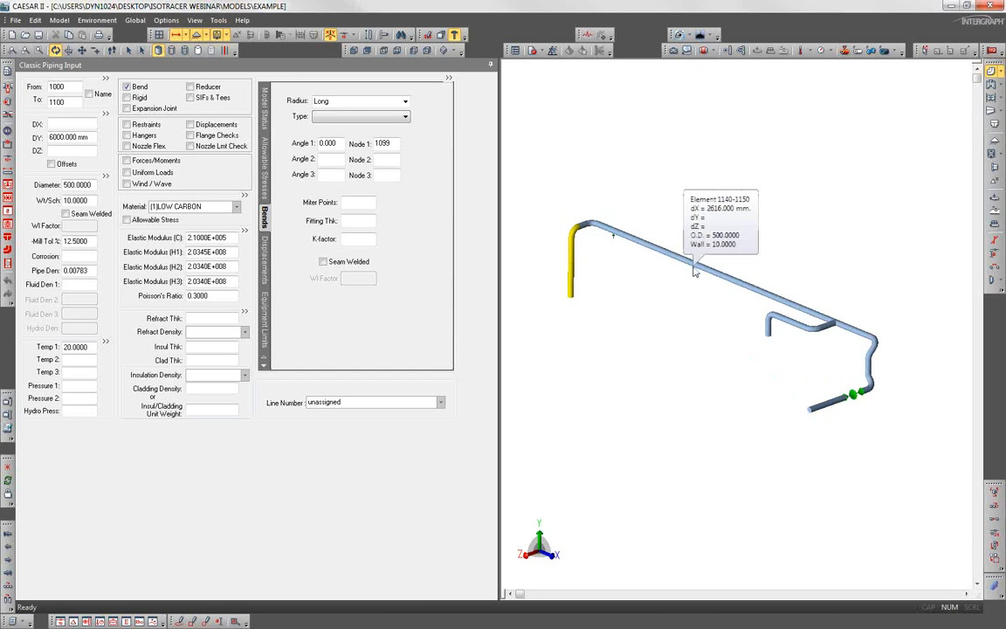
left_click(615, 238)
double_click(373, 135)
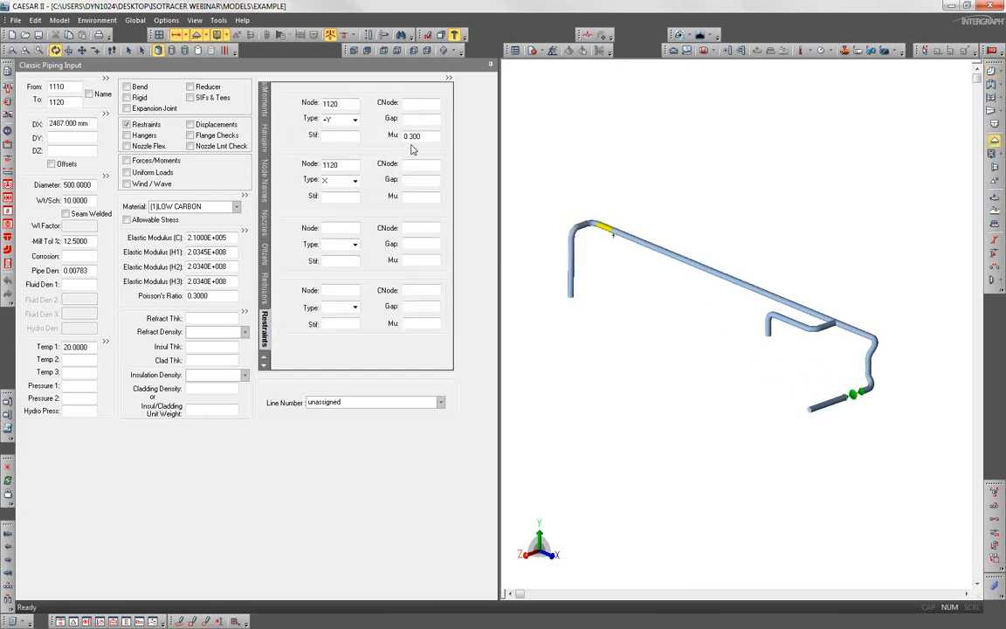
double_click(425, 135)
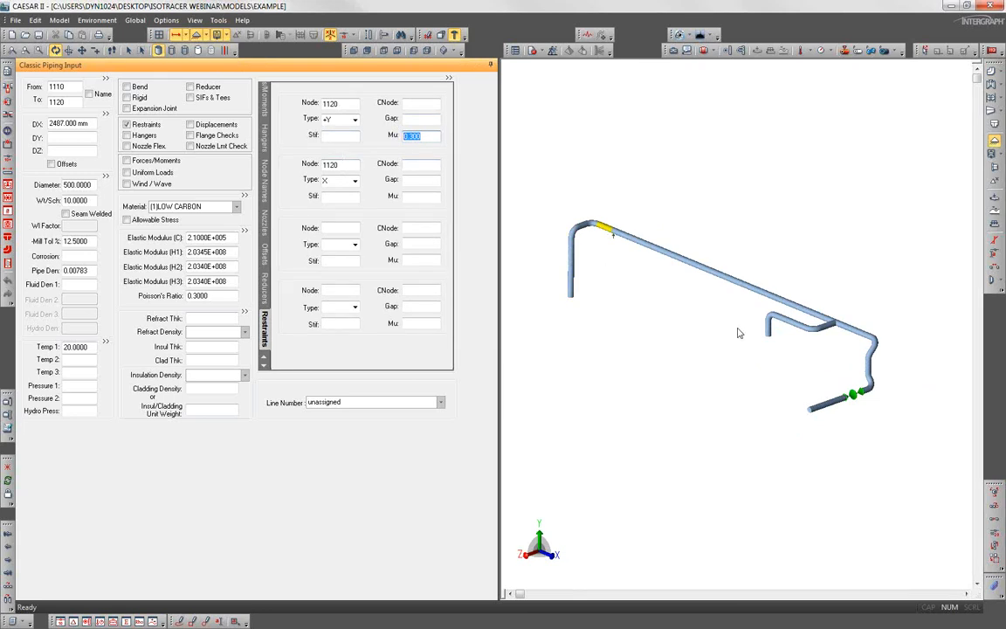
Step: Examine the rigid weight of the rigid element between nodes 1280 and 1290, and close the piping input and CAESAR II
left_click(861, 397)
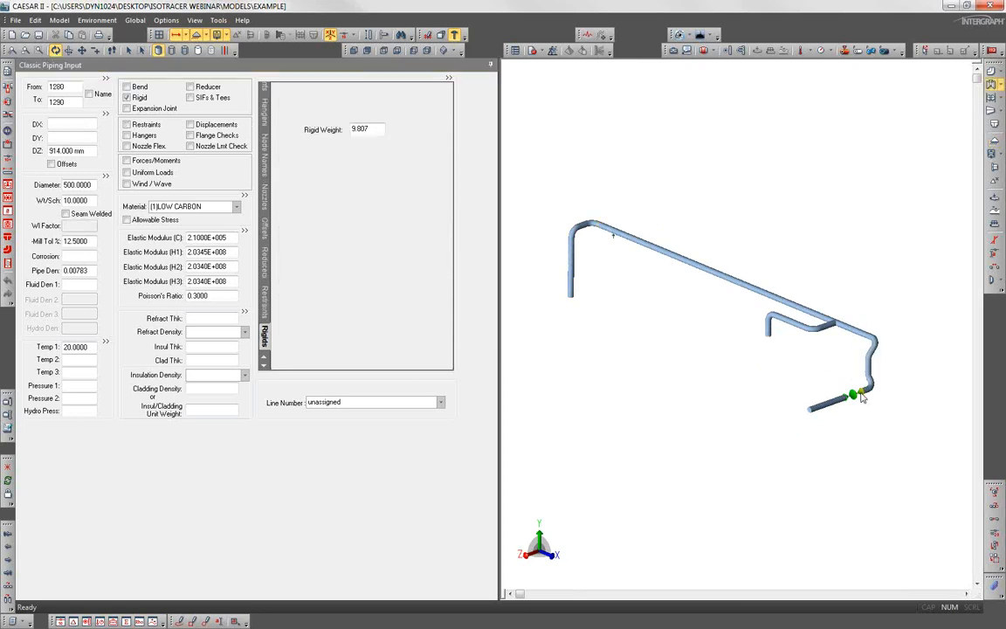
left_click(374, 129)
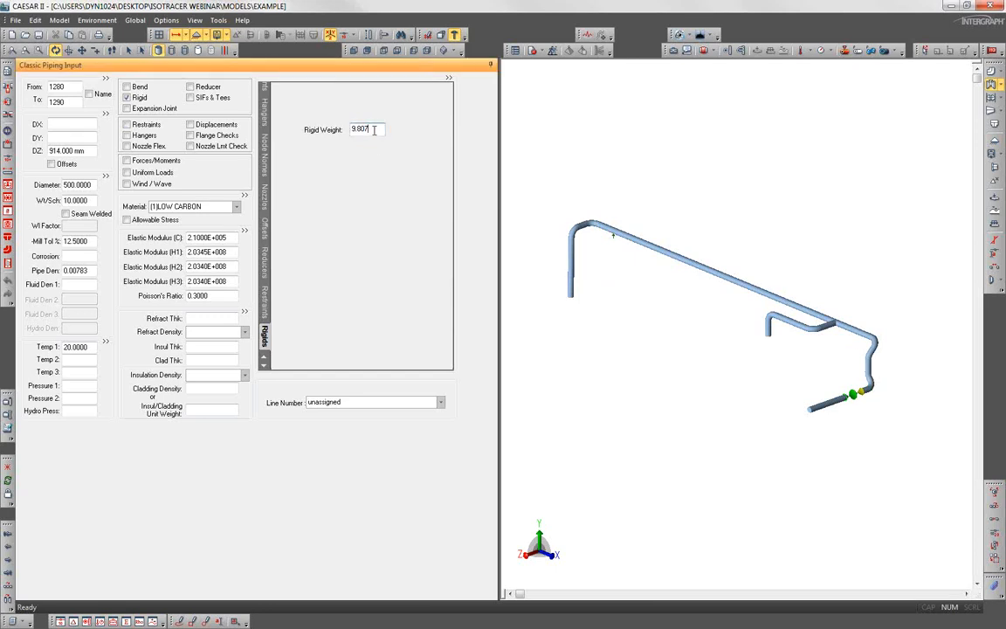
left_click_drag(372, 129, 353, 130)
left_click(376, 128)
left_click(578, 160)
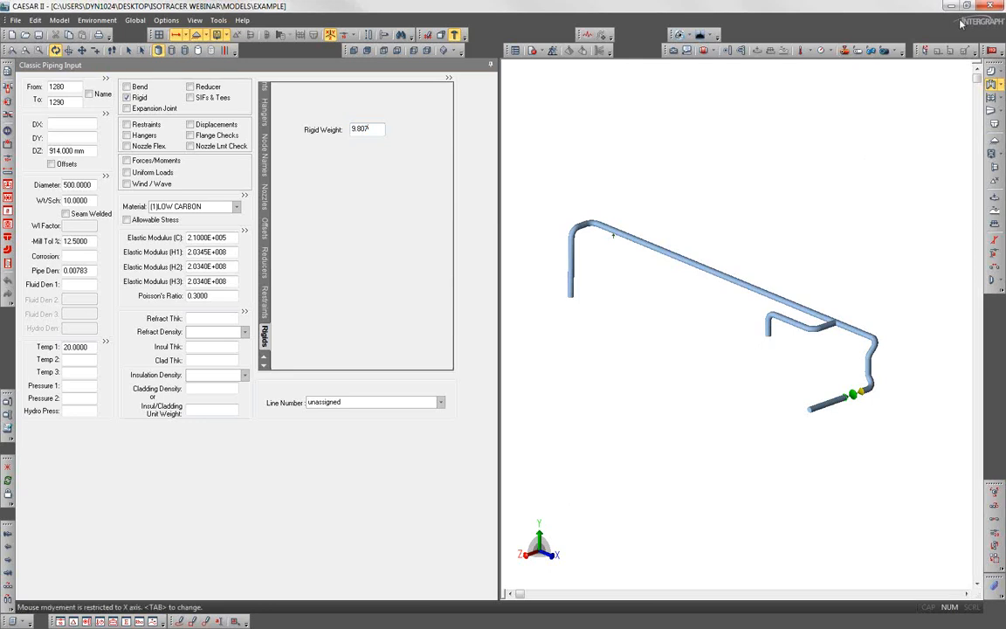
left_click(990, 6)
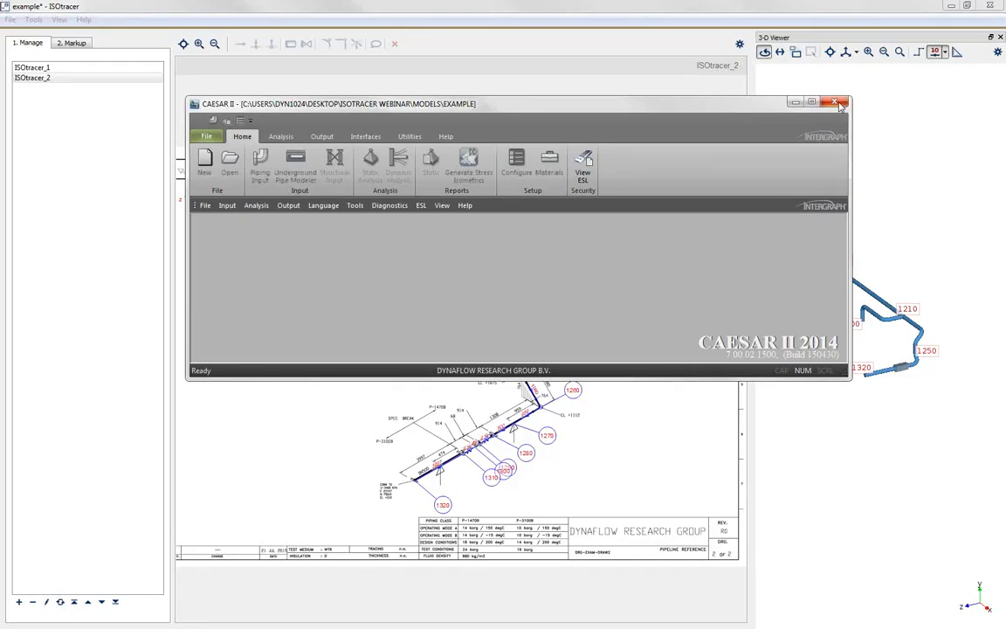
left_click(836, 102)
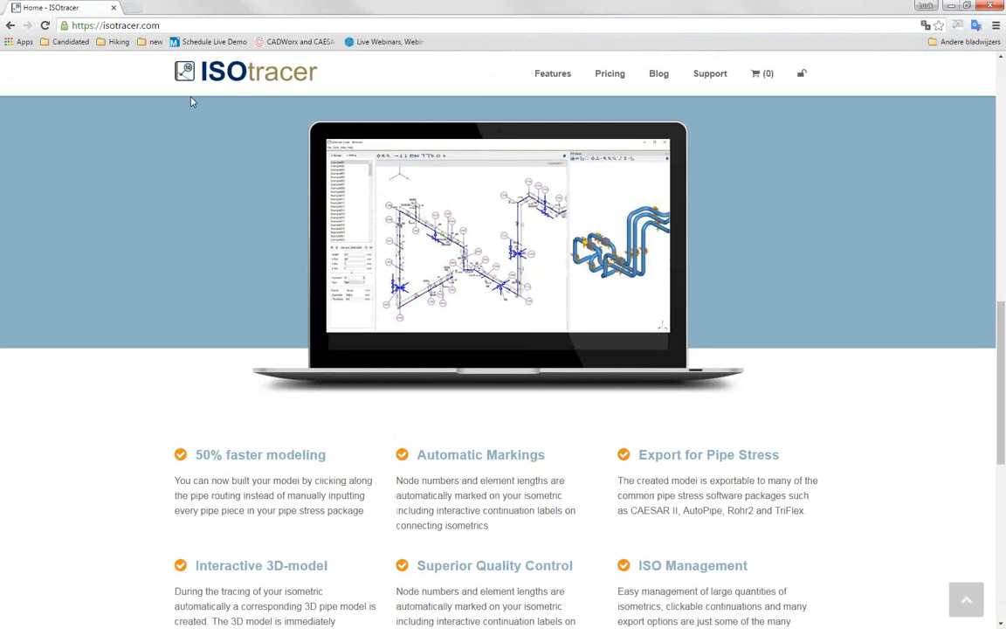
Step: View the top of the ISOtracer website's home page, and close the browser to return to ISOtracer
scroll(192, 102, "up", 10)
scroll(284, 95, "up", 1)
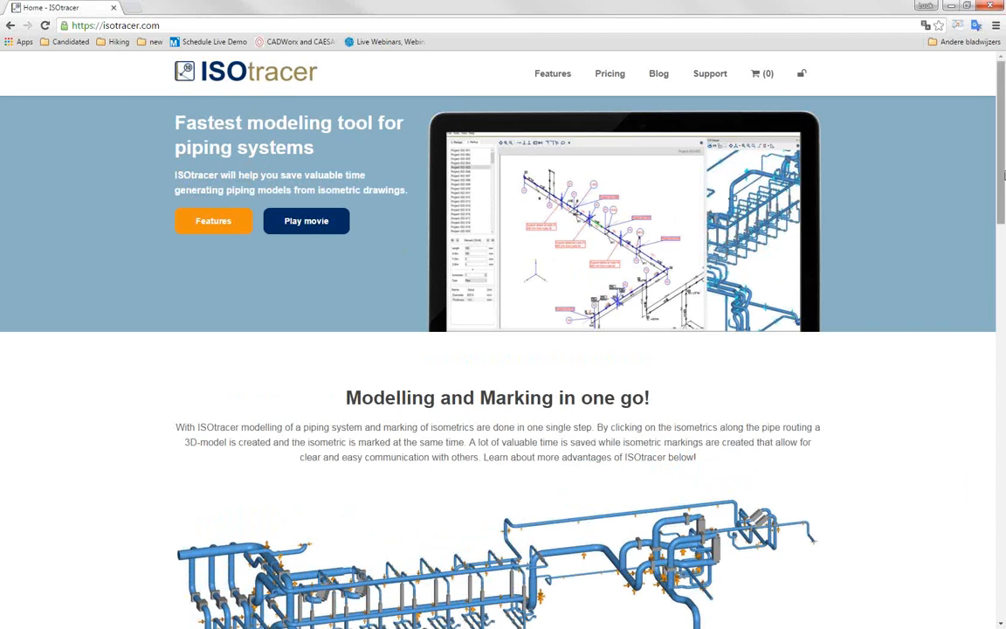
left_click_drag(1001, 174, 999, 126)
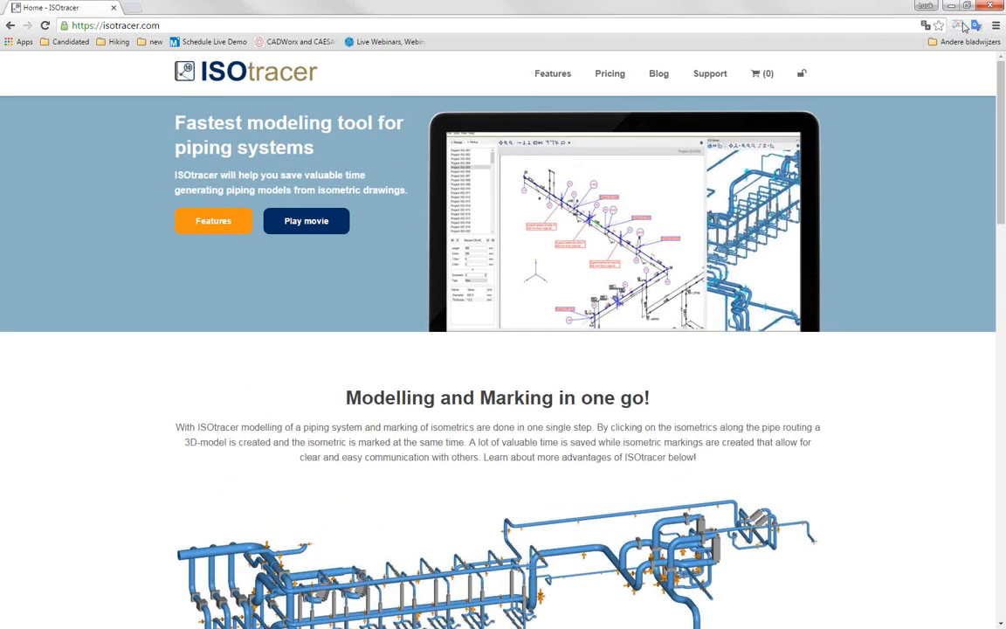
left_click(995, 6)
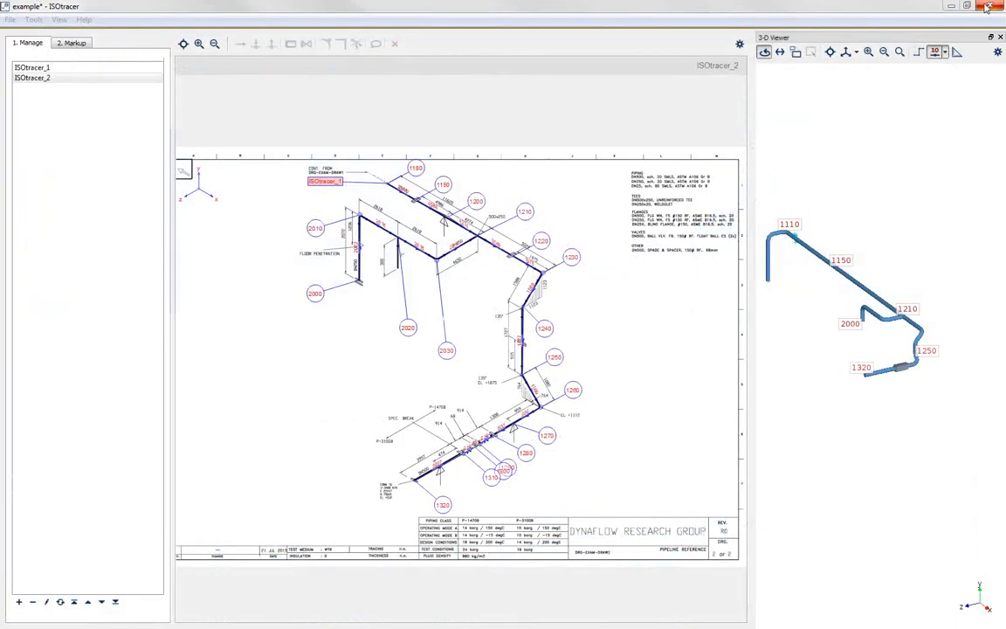